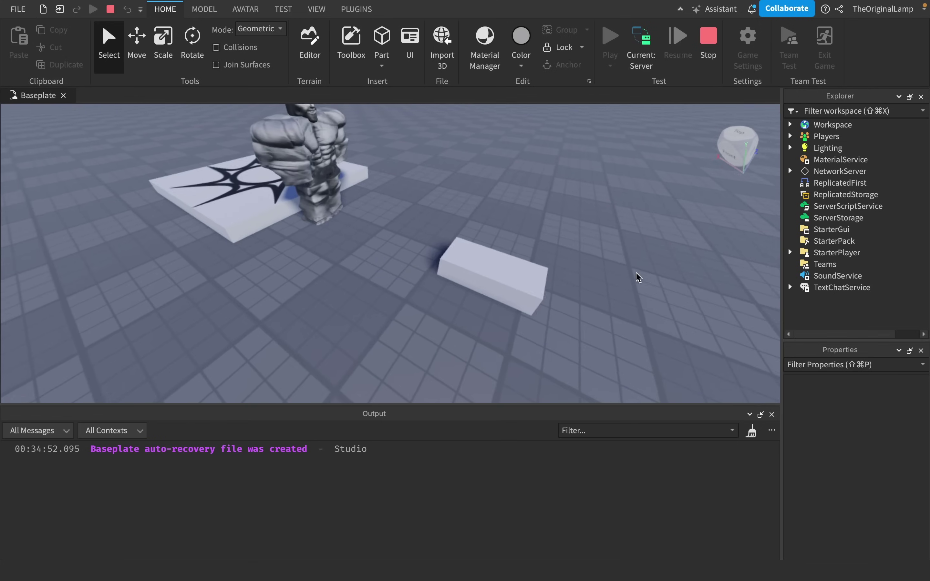
# - Examine the grey part and the character beside the spawn platform in the server view, and select the part
pyautogui.press('s')
pyautogui.moveTo(636, 273); pyautogui.dragTo(610, 260, button='right')
pyautogui.press('w')
pyautogui.scroll(-3, 636, 273)
pyautogui.scroll(3, 637, 273)
pyautogui.scroll(-2, 610, 254)
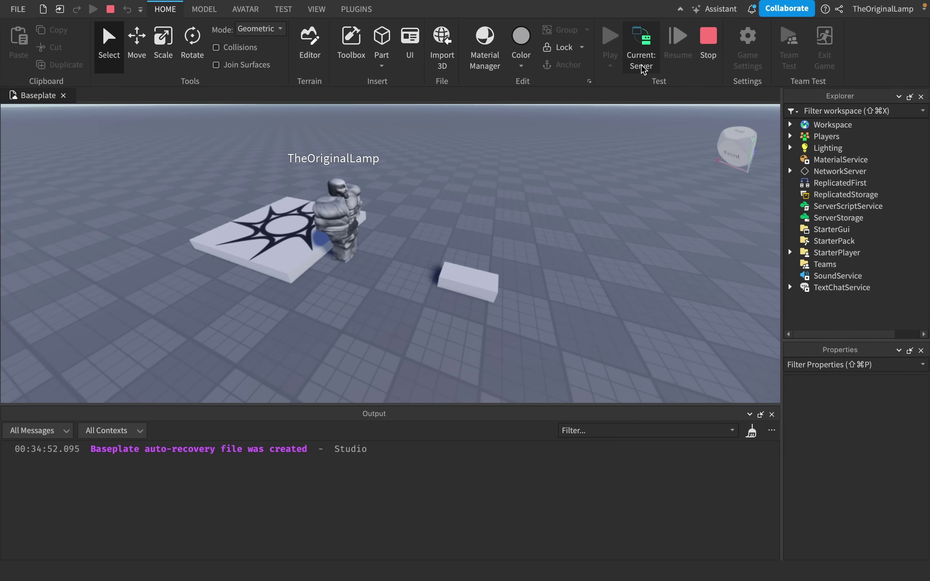
pyautogui.scroll(-4, 553, 209)
pyautogui.scroll(3, 553, 209)
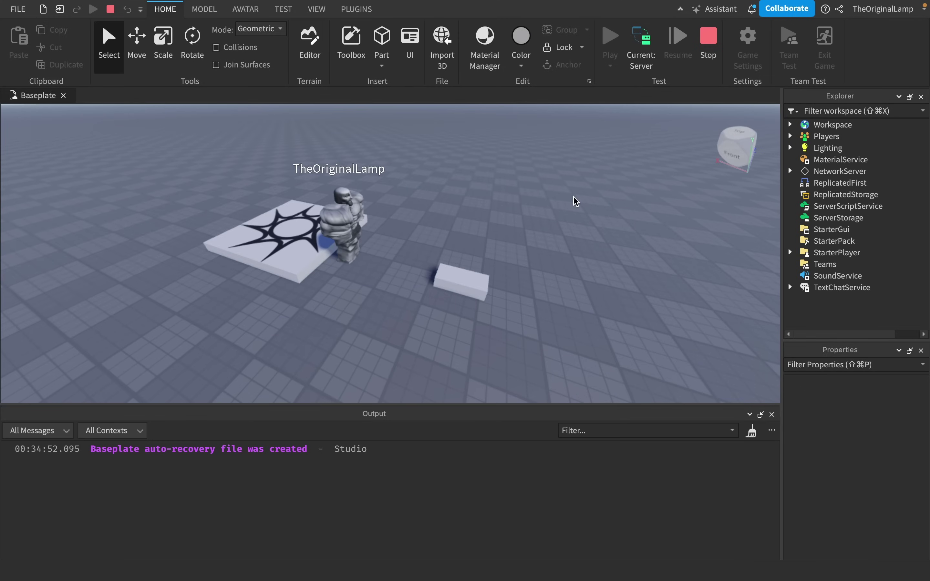
pyautogui.moveTo(532, 239); pyautogui.dragTo(532, 239, button='right')
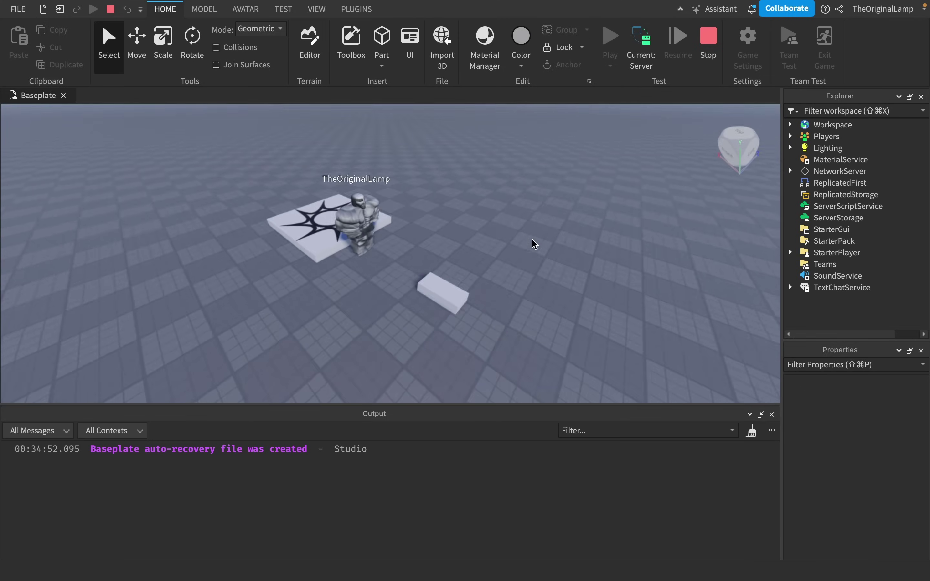
pyautogui.scroll(2, 496, 265)
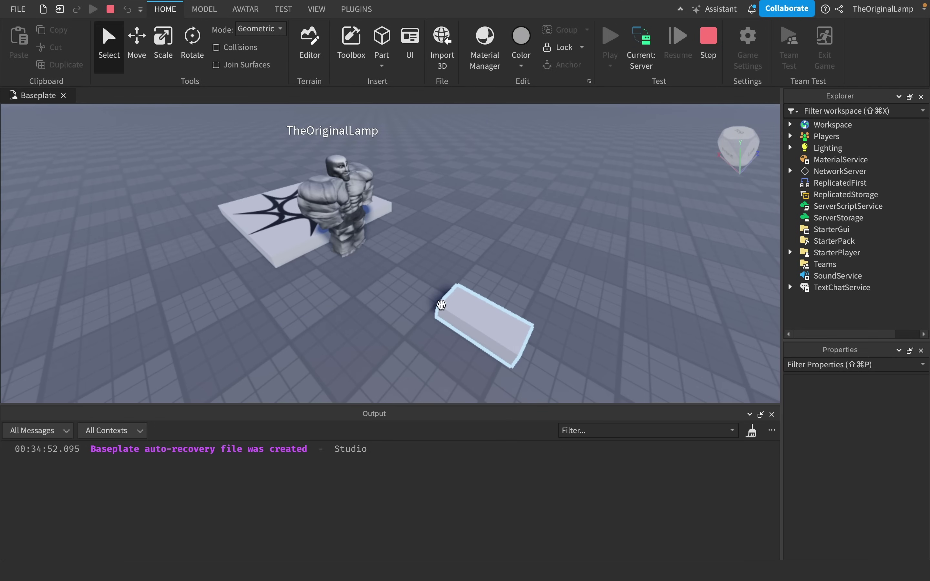
pyautogui.click(485, 323)
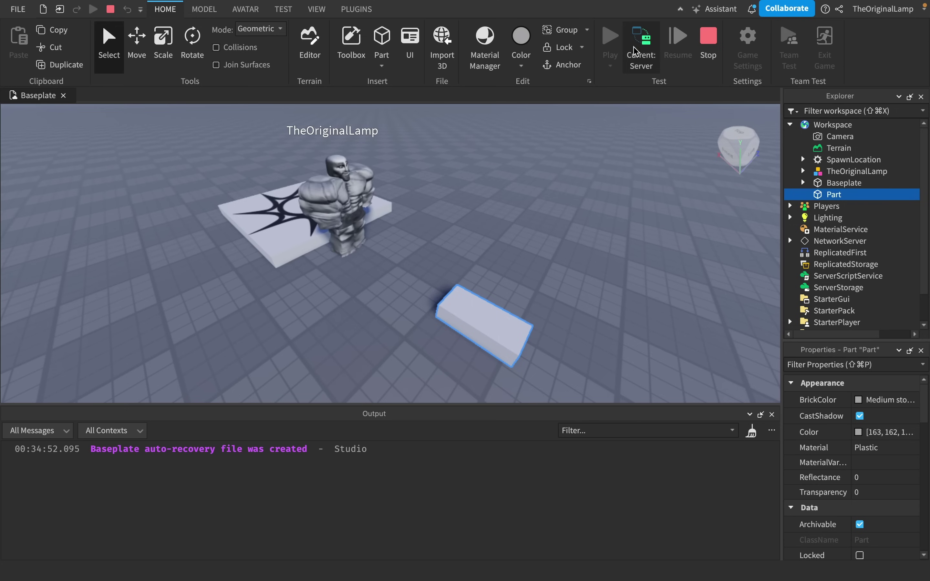
# - Switch the playtest to the client view and walk the character around the part to examine its colour there
pyautogui.click(649, 62)
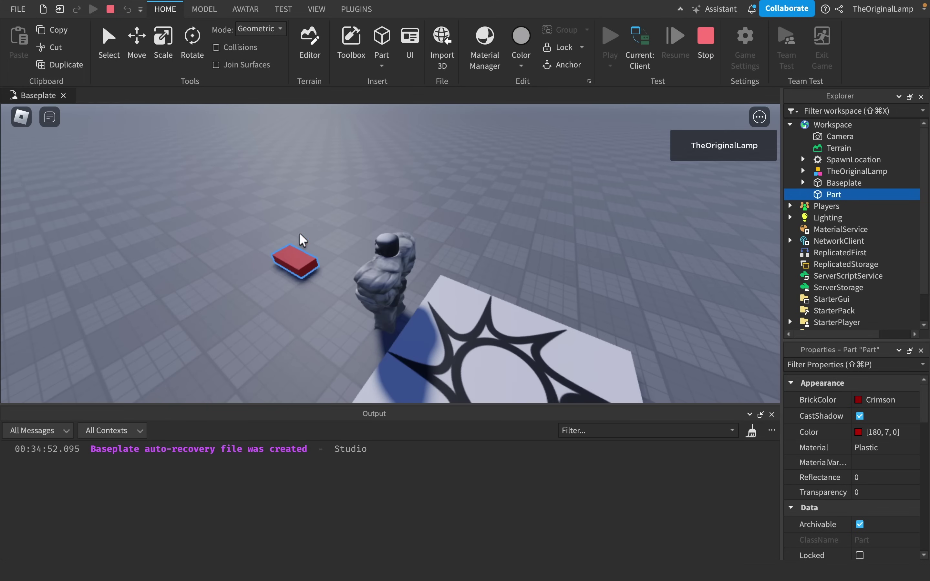
pyautogui.press('w')
pyautogui.press('a')
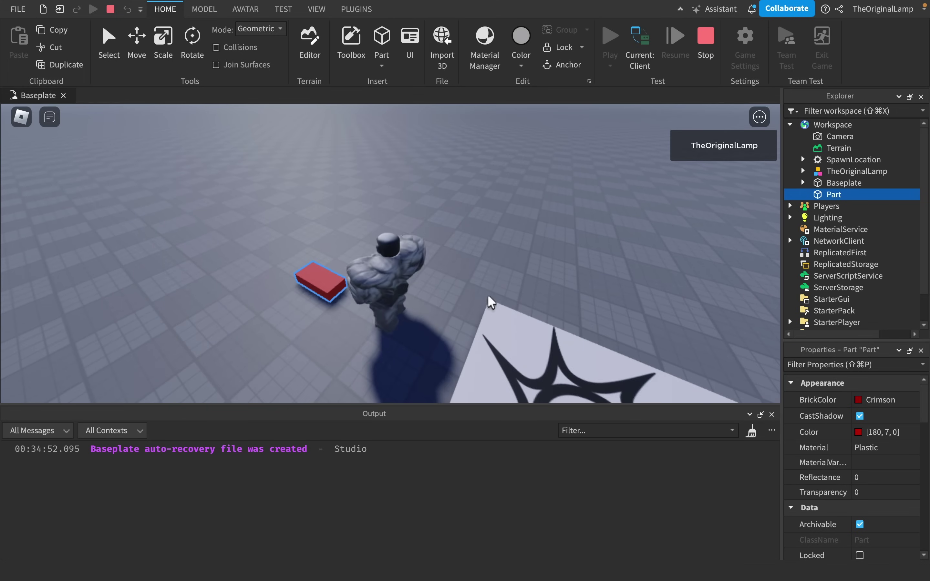
pyautogui.press('s')
pyautogui.press('d')
pyautogui.press('d')
pyautogui.press('a')
pyautogui.press('w')
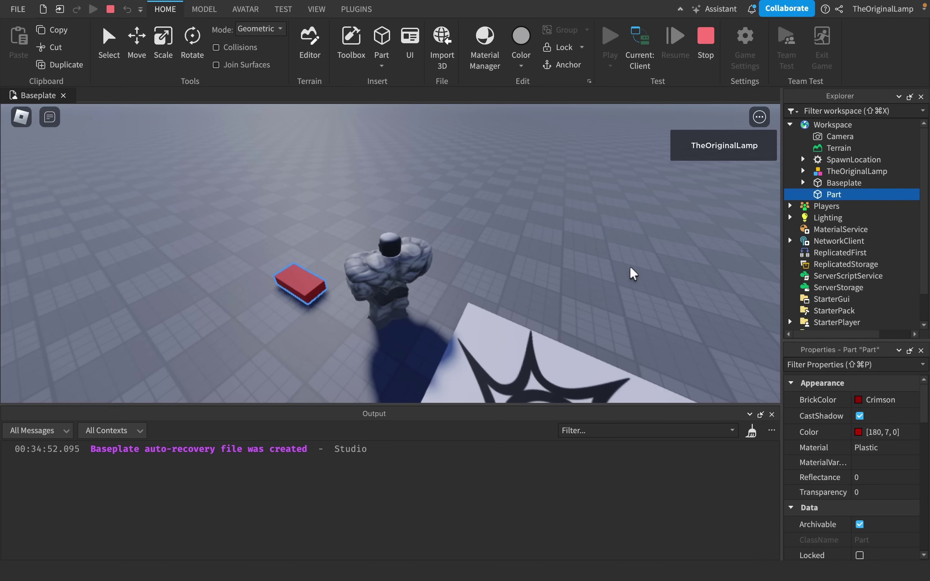
pyautogui.moveTo(481, 252); pyautogui.dragTo(481, 256, button='right')
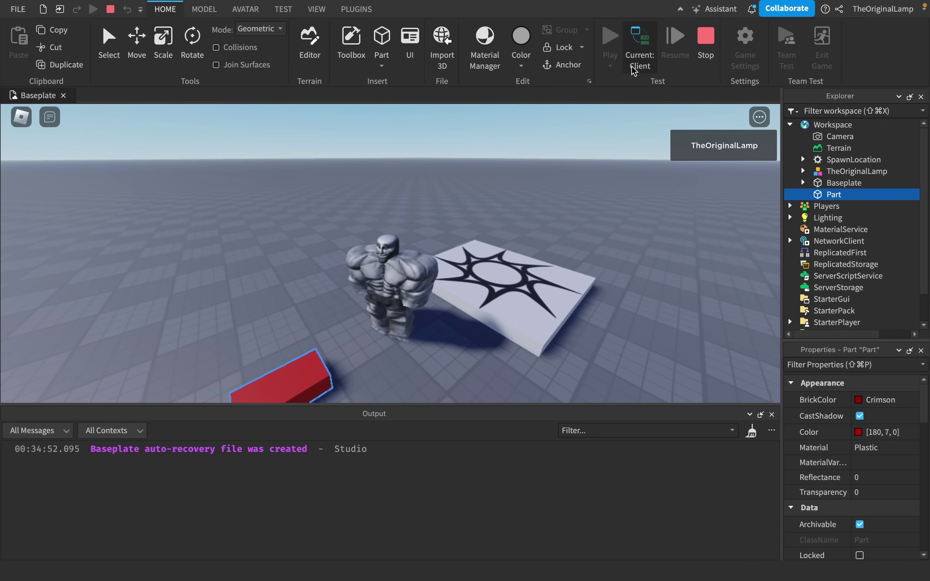
# - Alternate between the server and client views to compare the part's colour, finishing in the server view with a closer look
pyautogui.click(639, 44)
pyautogui.click(641, 31)
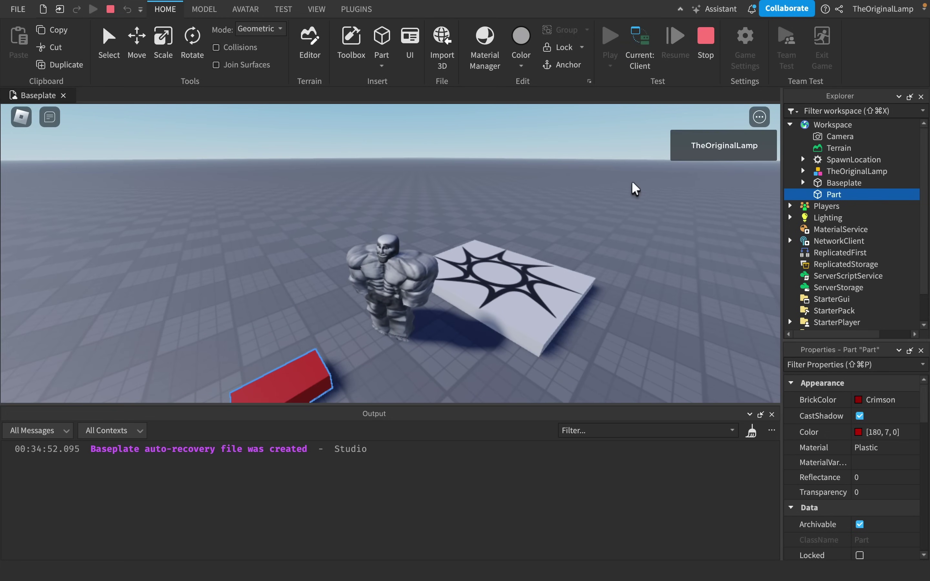
pyautogui.moveTo(548, 251); pyautogui.dragTo(548, 251, button='right')
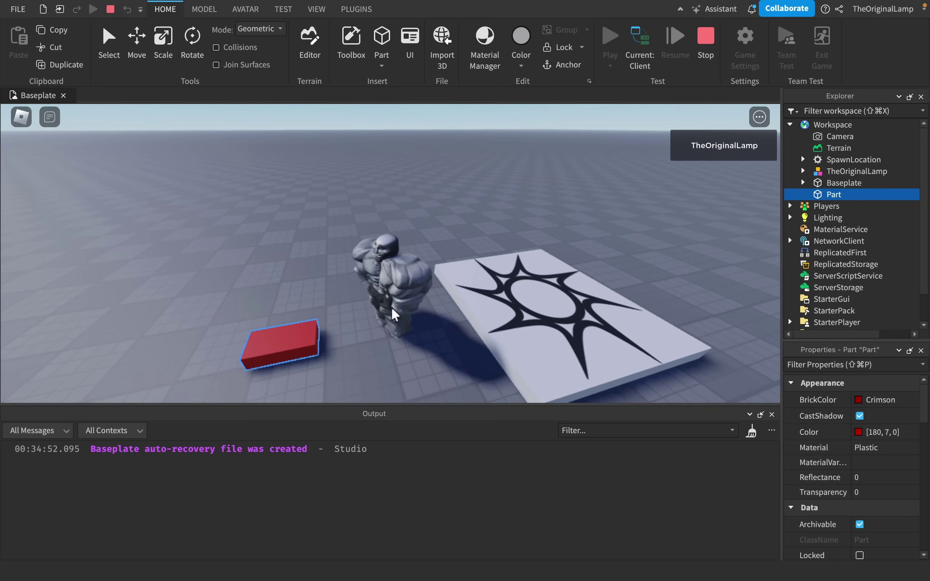
pyautogui.press('s')
pyautogui.click(640, 45)
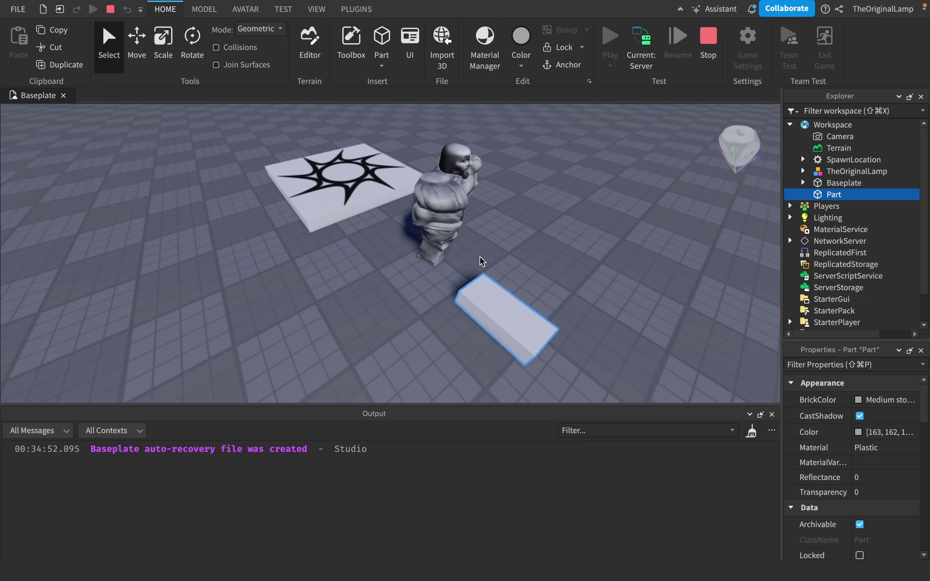
pyautogui.scroll(3, 583, 289)
pyautogui.press('f')
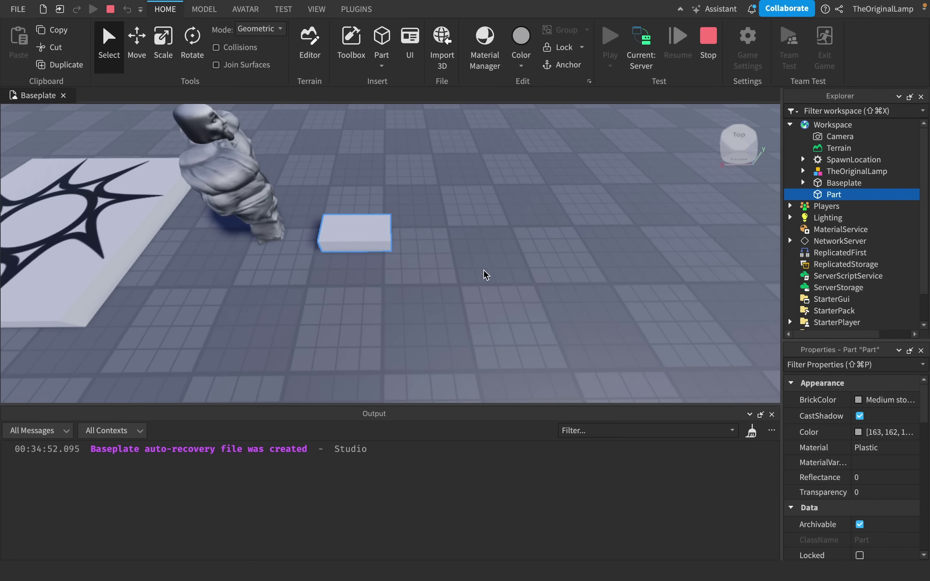
# - Stop the playtest and reposition the part slightly on the baseplate beside the spawn platform
pyautogui.click(703, 66)
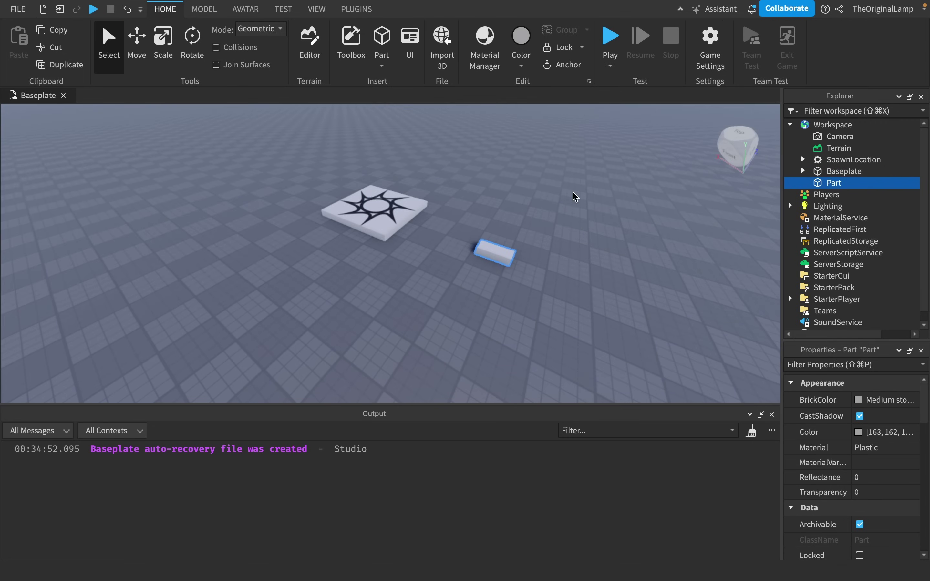
pyautogui.moveTo(565, 224); pyautogui.dragTo(565, 224, button='right')
pyautogui.press('w')
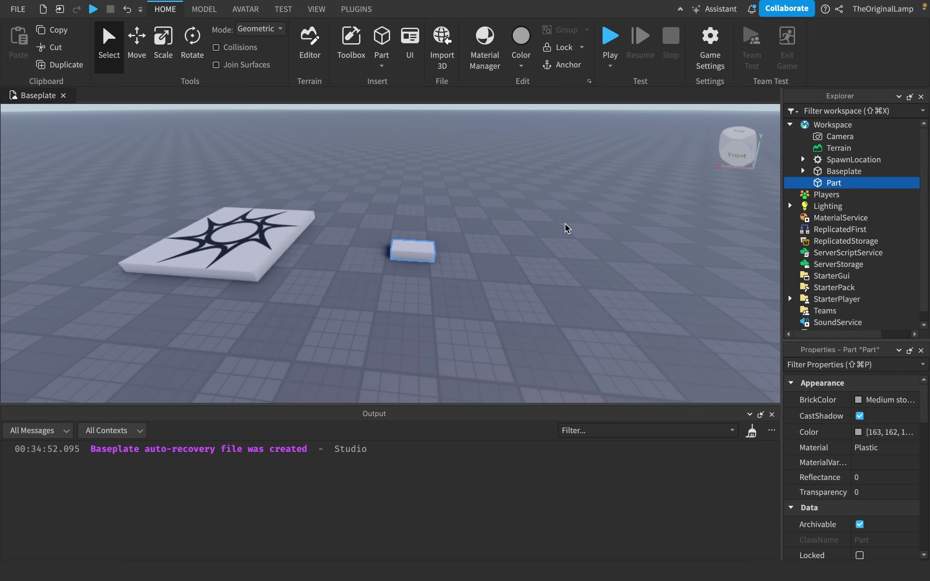
pyautogui.moveTo(412, 249); pyautogui.dragTo(439, 256)
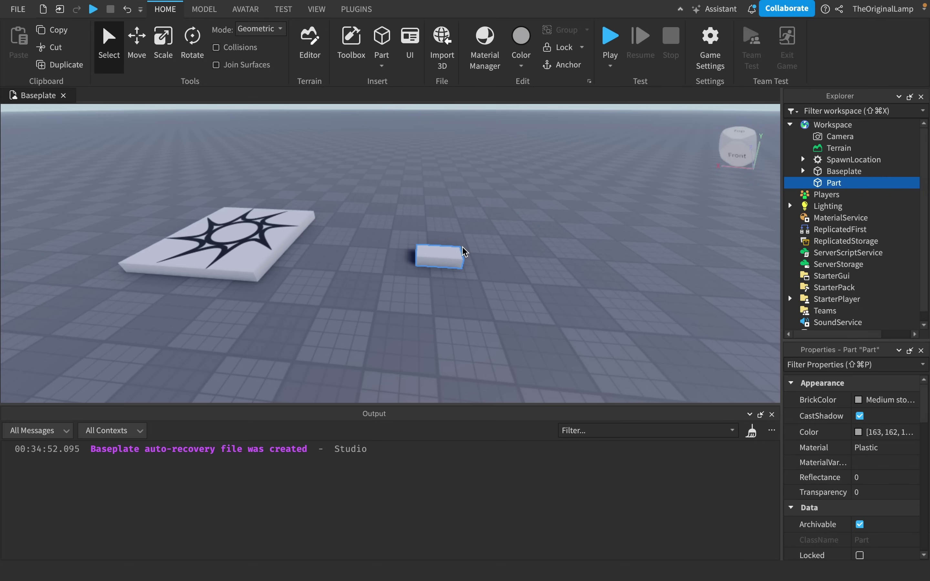
pyautogui.moveTo(464, 251); pyautogui.dragTo(442, 246)
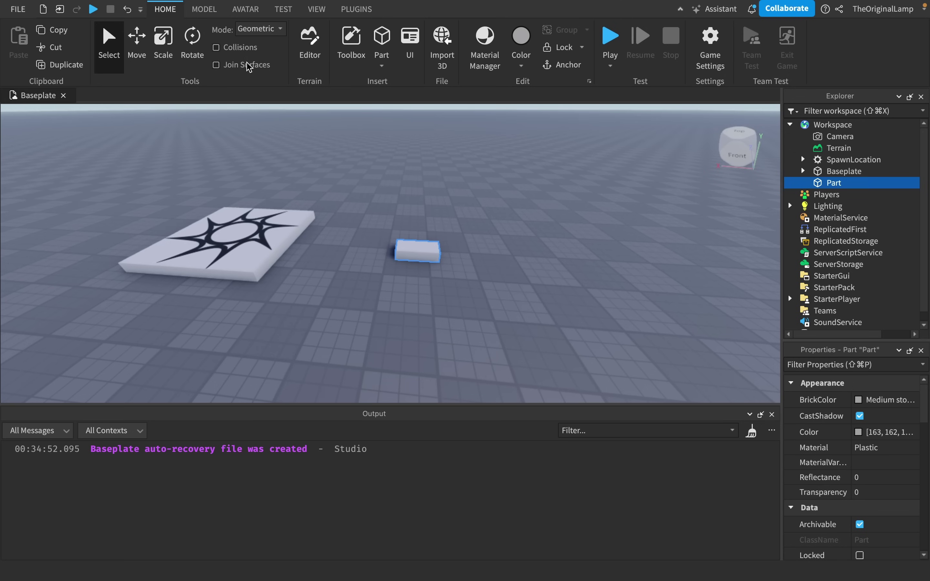
# - Set the BrickColor of the part beside the spawn platform to Really red
pyautogui.click(844, 172)
pyautogui.click(833, 183)
pyautogui.moveTo(555, 296); pyautogui.dragTo(555, 299, button='right')
pyautogui.scroll(-3, 555, 299)
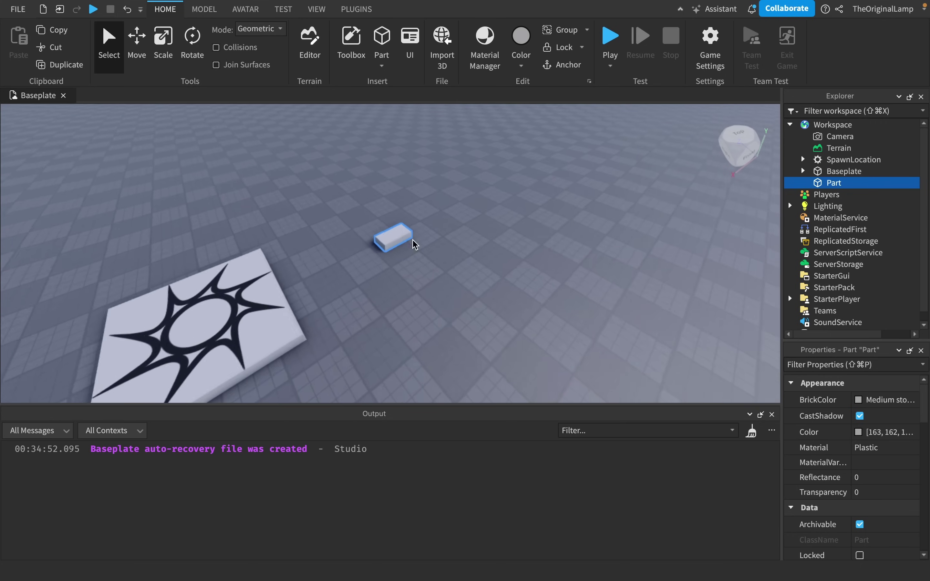
pyautogui.moveTo(414, 244); pyautogui.dragTo(423, 288, button='right')
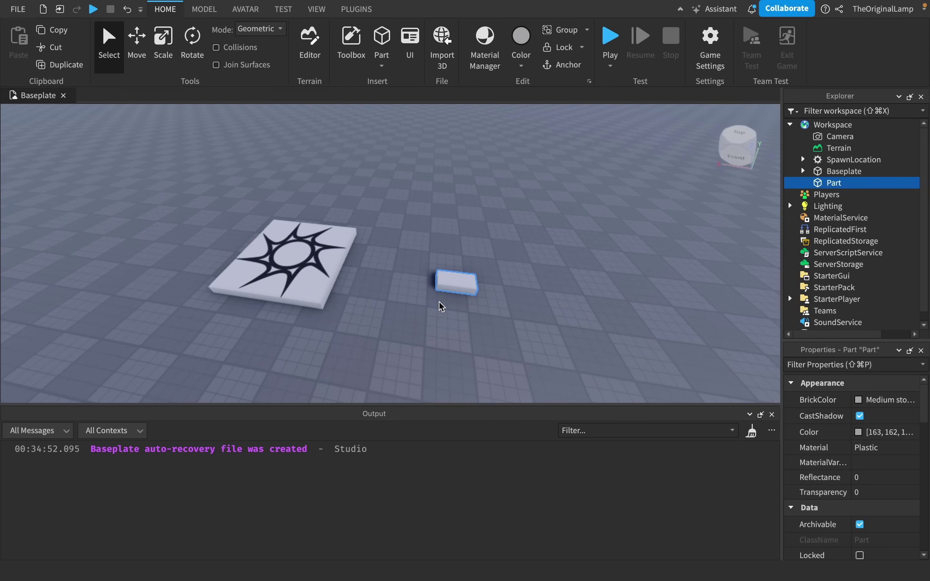
pyautogui.click(880, 400)
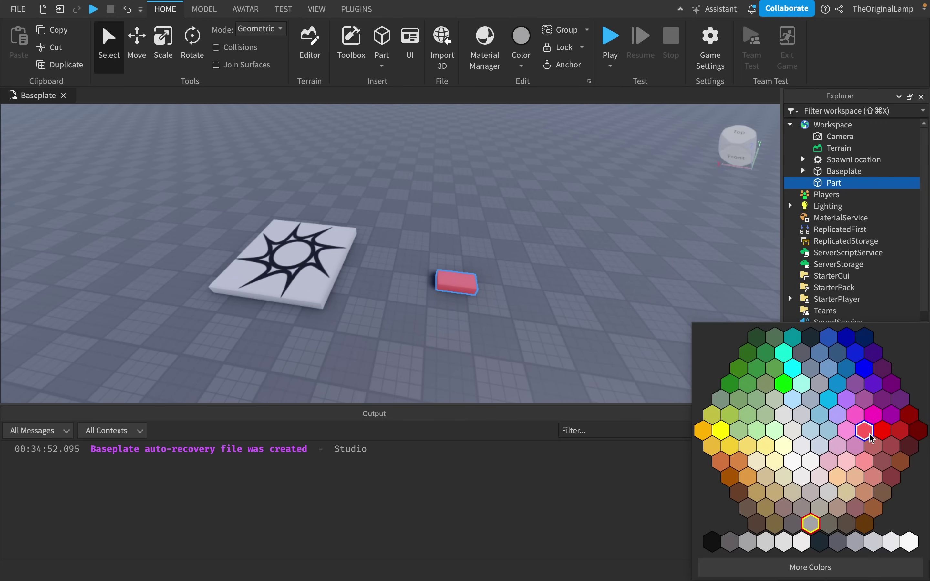
pyautogui.click(883, 431)
# - Start a new playtest and switch it to the server view
pyautogui.click(617, 44)
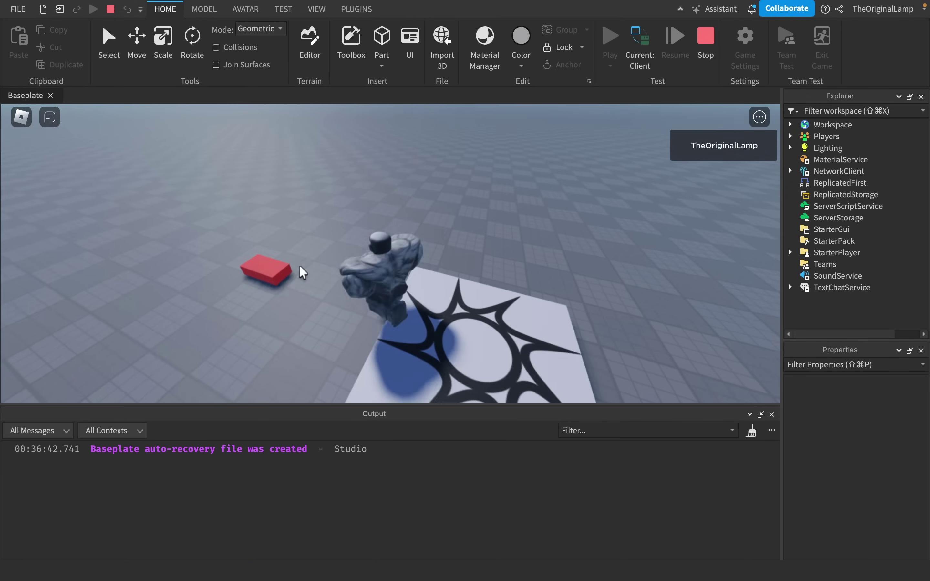
pyautogui.click(630, 58)
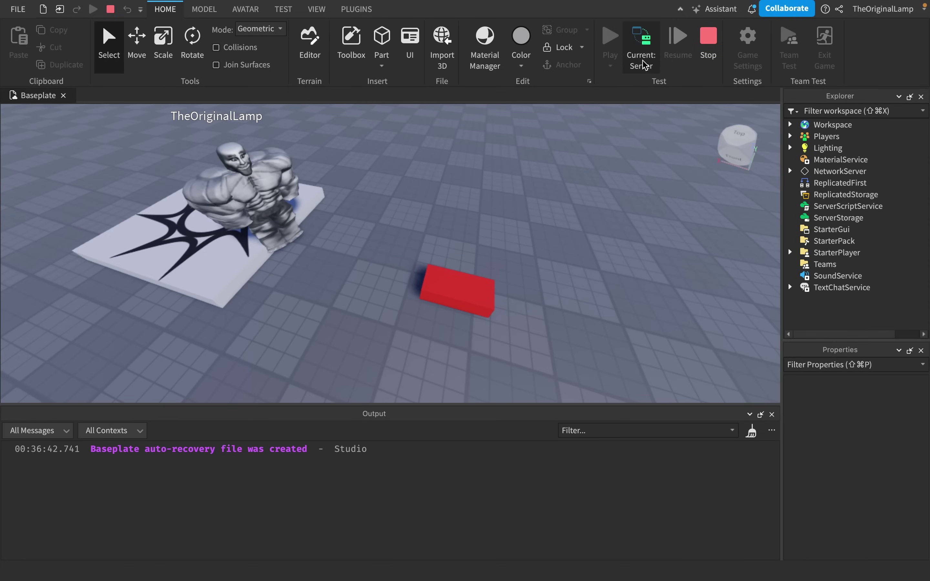
# - Recolour the red part to cyan, RGB 44, 234, 237, while in the server view
pyautogui.click(476, 284)
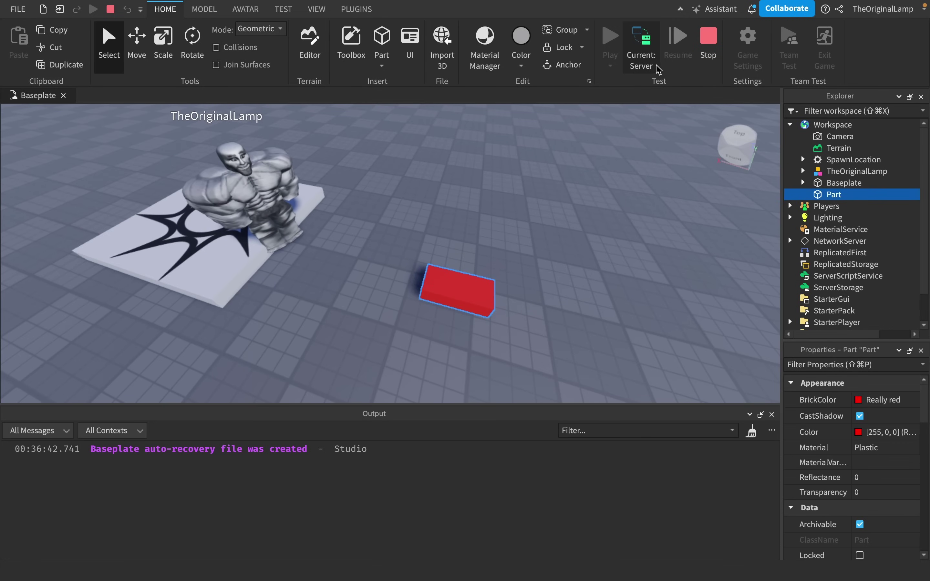
pyautogui.click(860, 432)
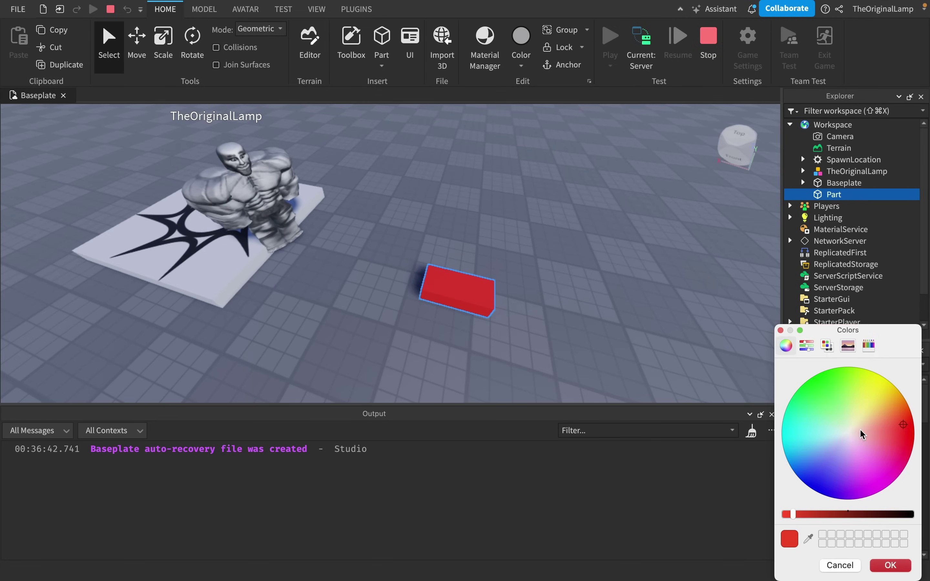
pyautogui.moveTo(862, 434); pyautogui.dragTo(795, 433)
pyautogui.click(890, 565)
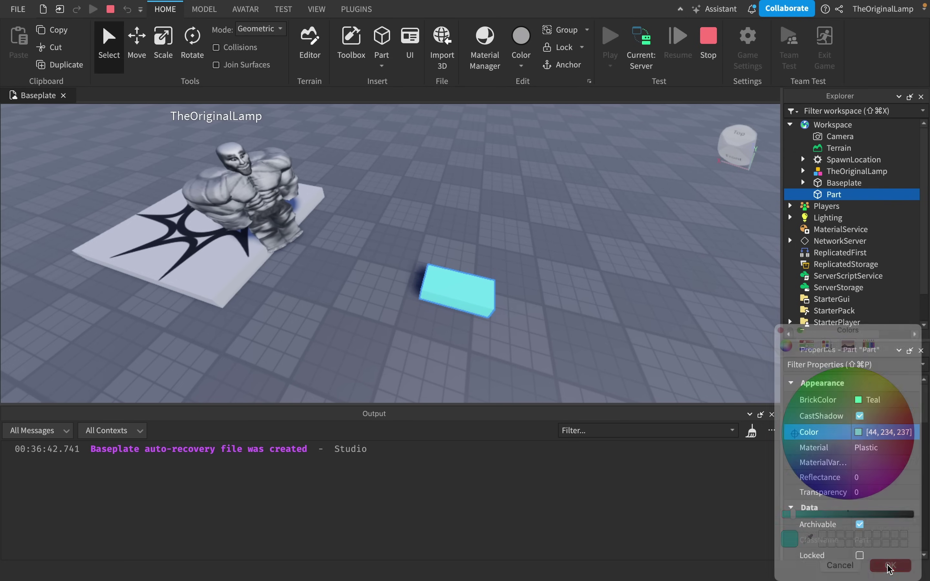
# - Compare the cyan part between the client and server views, finishing in the client view
pyautogui.click(641, 57)
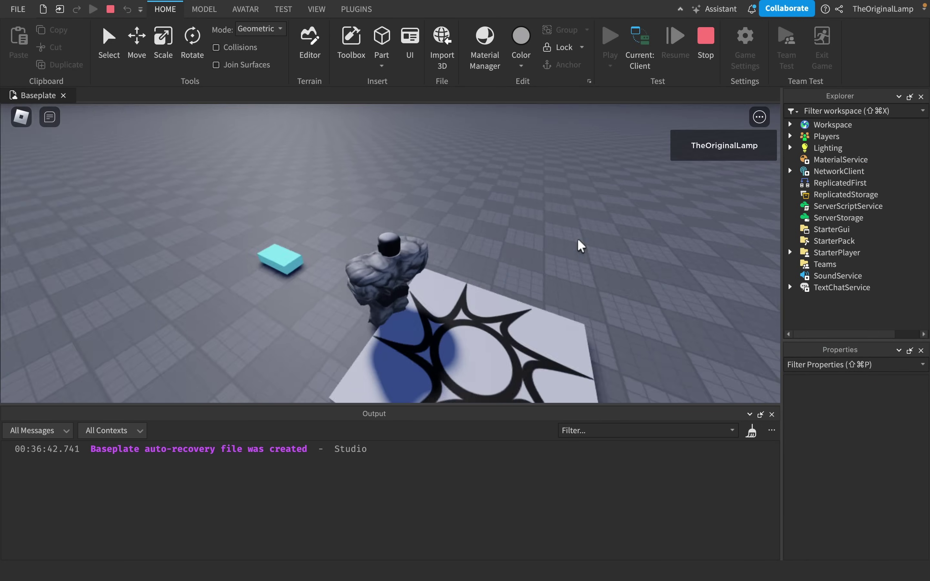
pyautogui.click(640, 61)
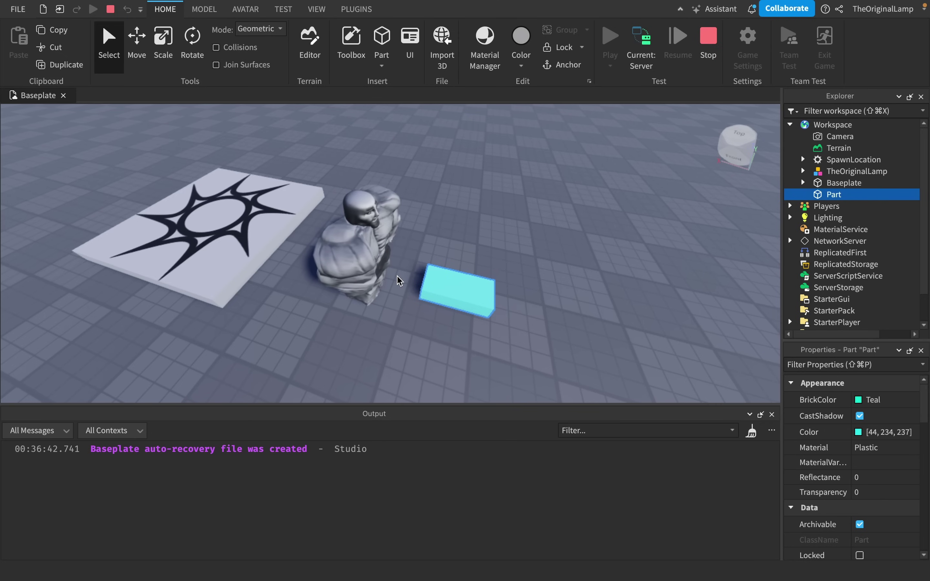
pyautogui.scroll(-5, 508, 232)
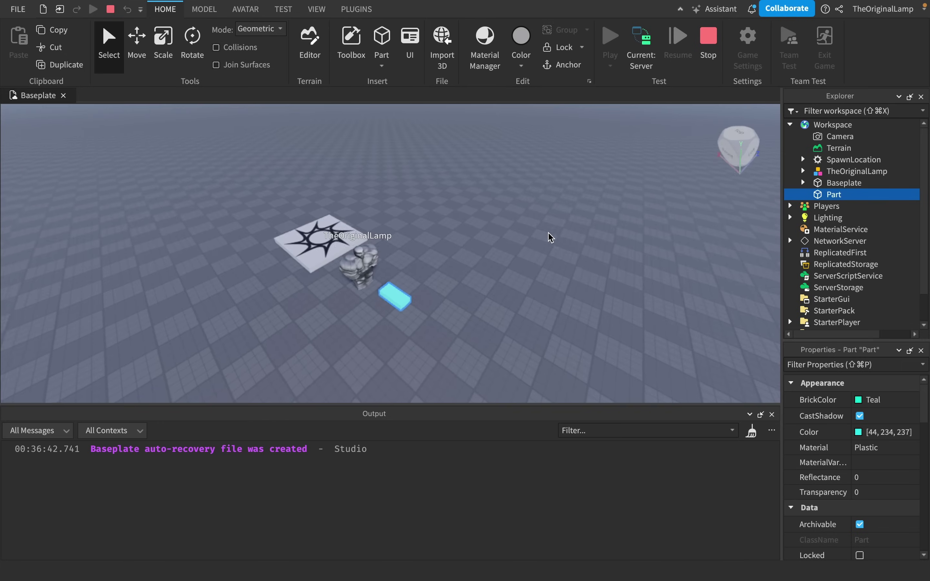
pyautogui.moveTo(548, 232); pyautogui.dragTo(549, 234, button='right')
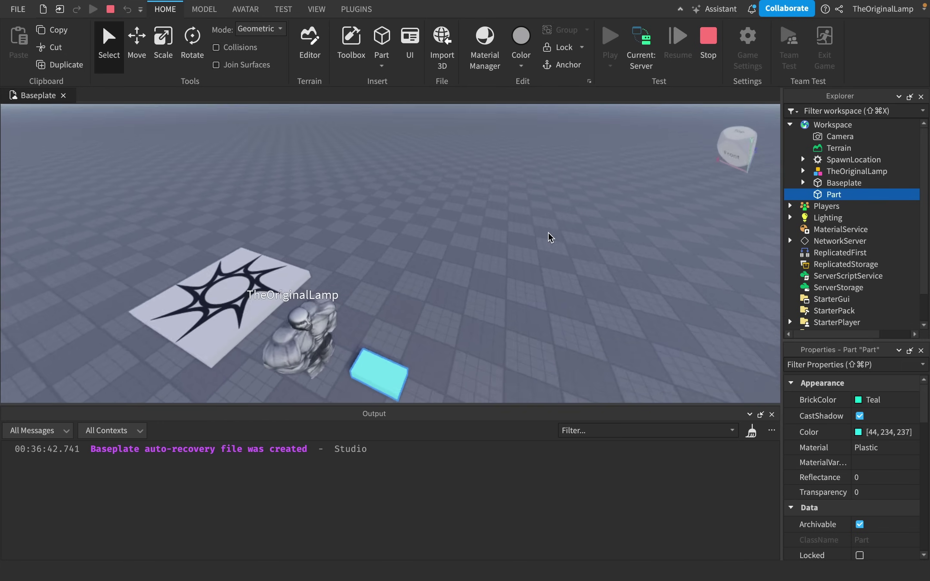
pyautogui.scroll(-3, 550, 234)
pyautogui.scroll(3, 592, 149)
pyautogui.click(640, 54)
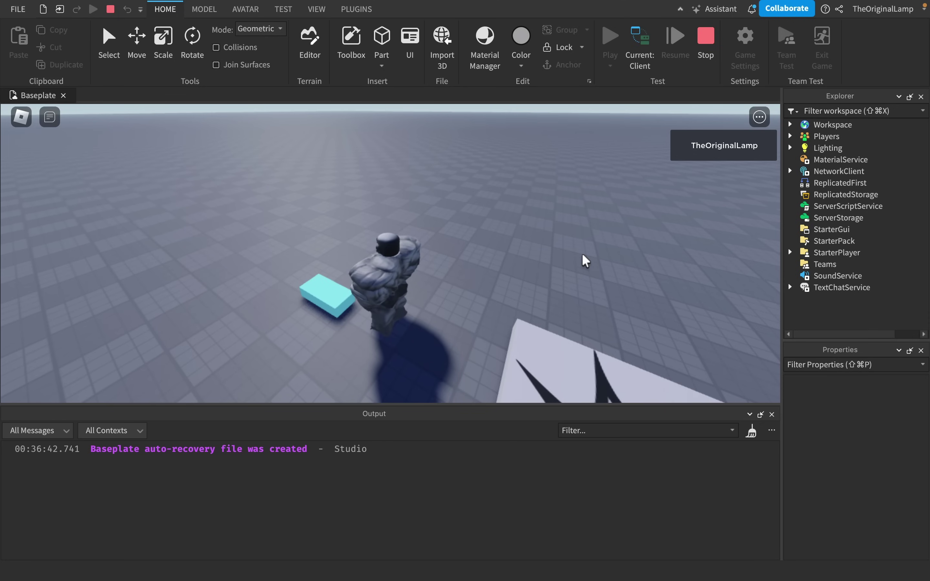
# - Walk the character around the cyan part in the client view to examine it from several sides
pyautogui.press('s')
pyautogui.moveTo(582, 255); pyautogui.dragTo(608, 252, button='right')
pyautogui.press('w')
pyautogui.press('s')
pyautogui.press('w')
pyautogui.press('s')
pyautogui.press('d')
pyautogui.press('w')
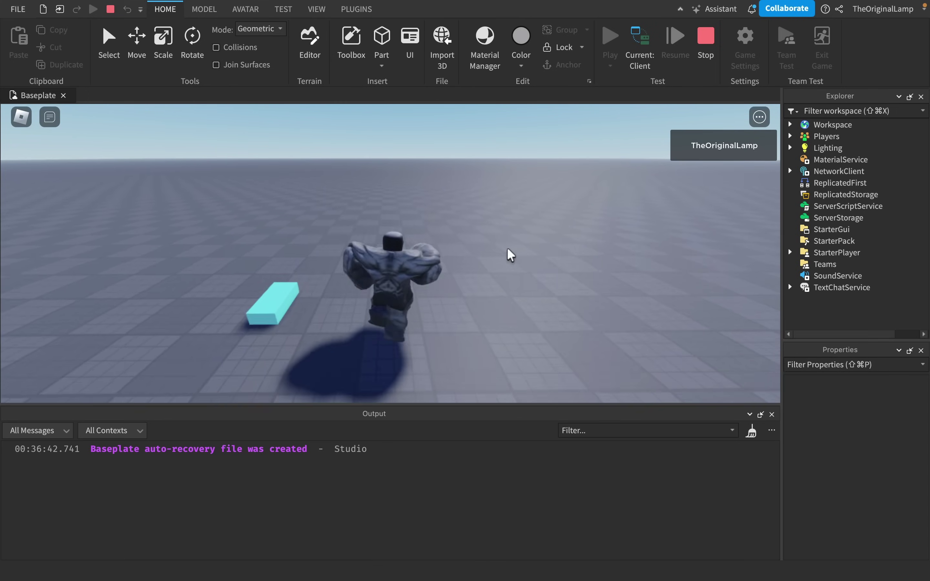
pyautogui.press('a')
pyautogui.press('s')
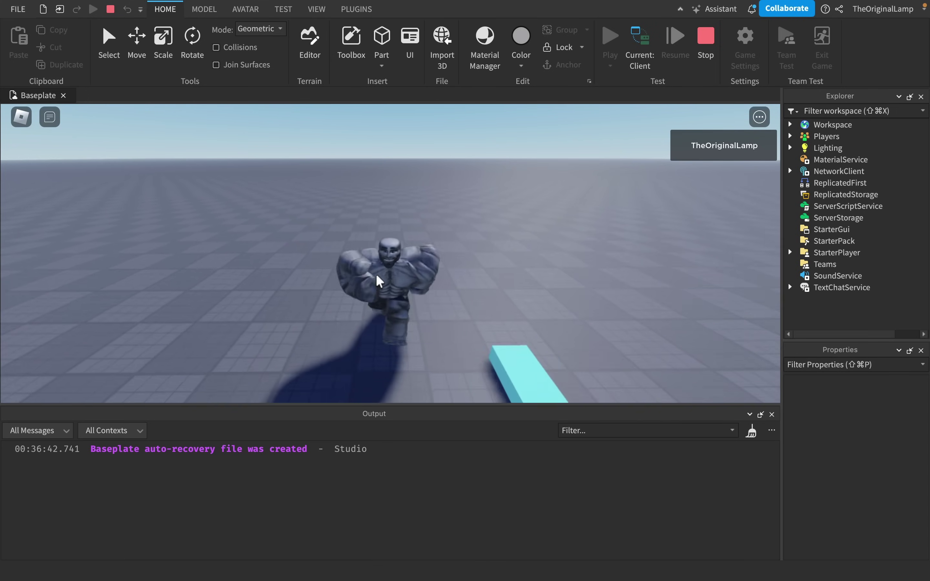
pyautogui.press('s')
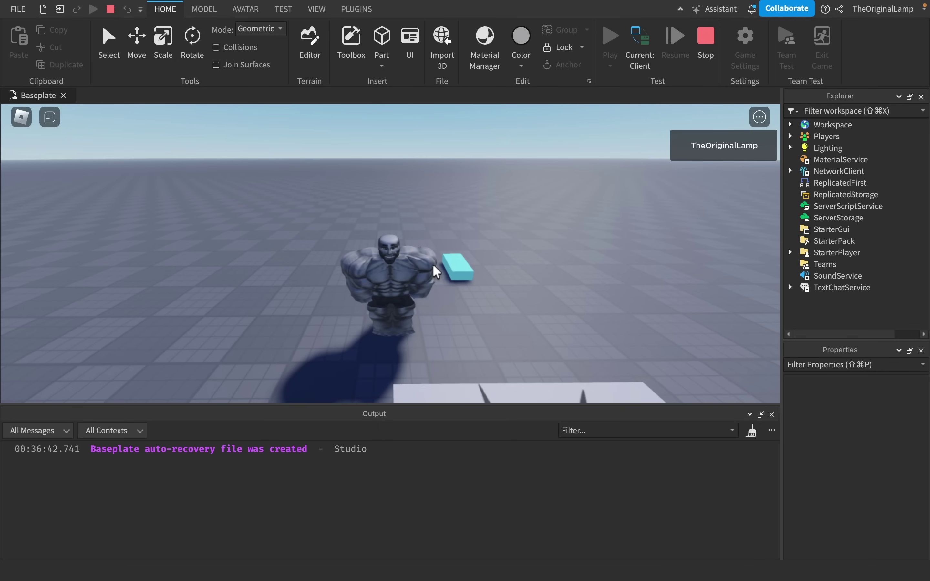
pyautogui.press('d')
pyautogui.press('w')
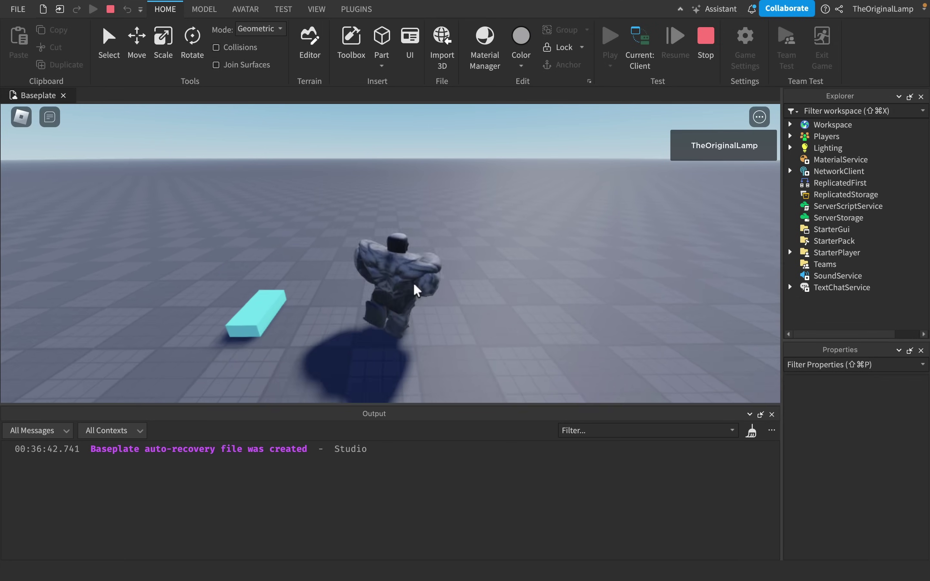
pyautogui.press('w')
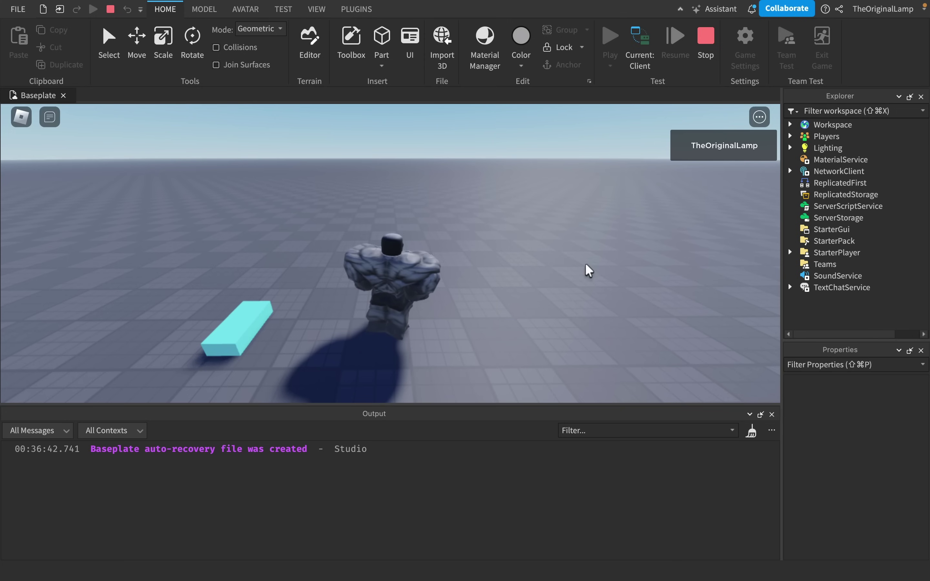
# - Switch to the server view and examine the cyan part and the character from nearer and farther away
pyautogui.click(639, 54)
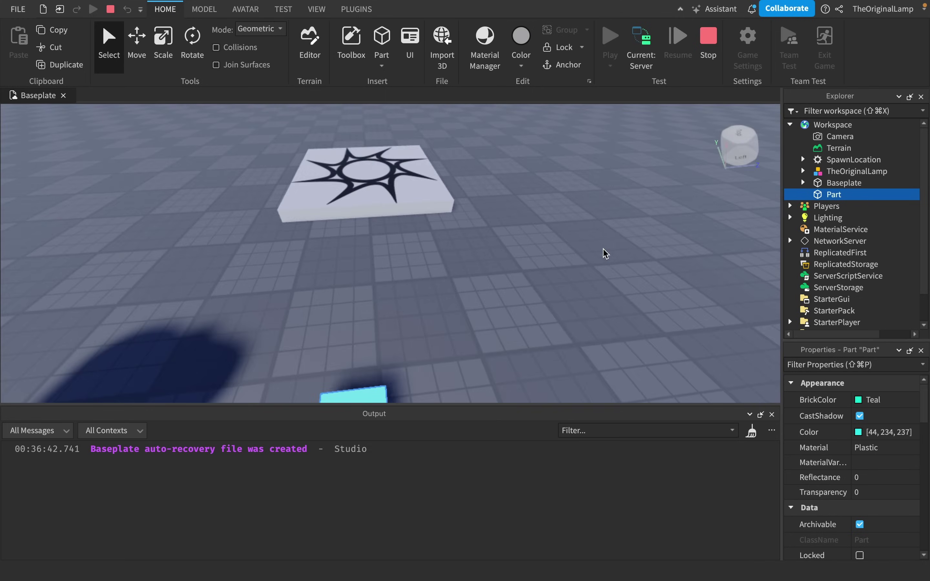
pyautogui.scroll(-5, 603, 249)
pyautogui.moveTo(603, 249); pyautogui.dragTo(606, 249, button='right')
pyautogui.scroll(5, 606, 250)
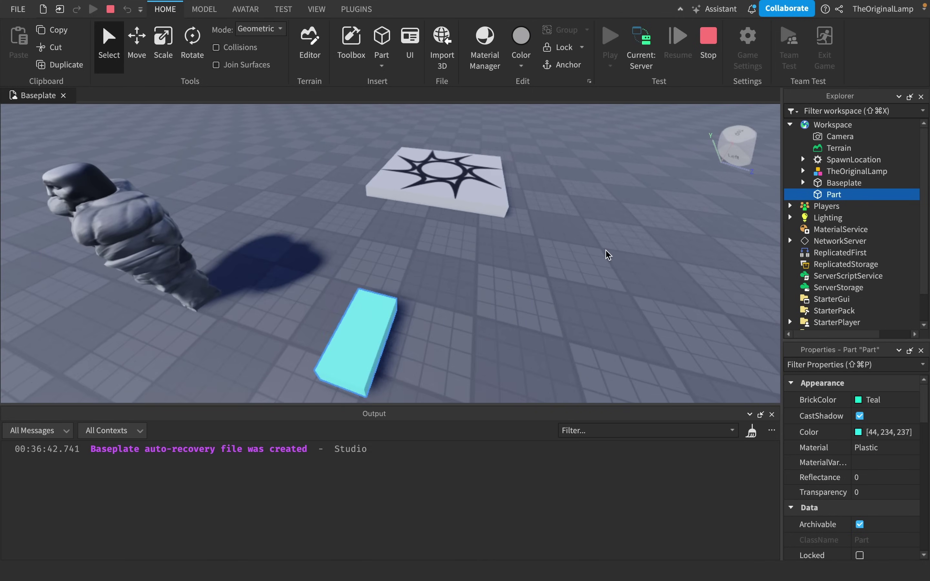
pyautogui.scroll(-5, 606, 250)
pyautogui.scroll(1, 606, 250)
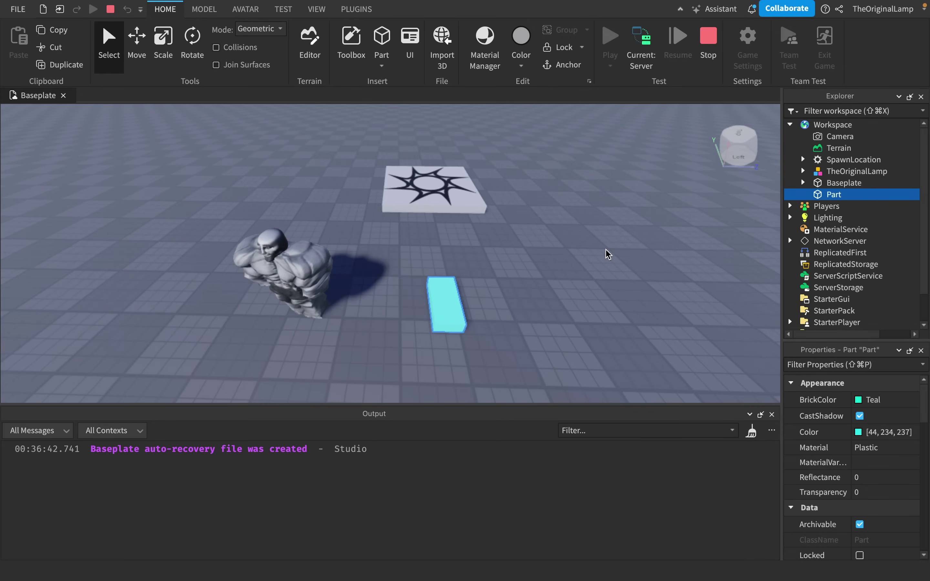
# - Return to the client view and walk the character past the cyan part toward the spawn location
pyautogui.click(631, 71)
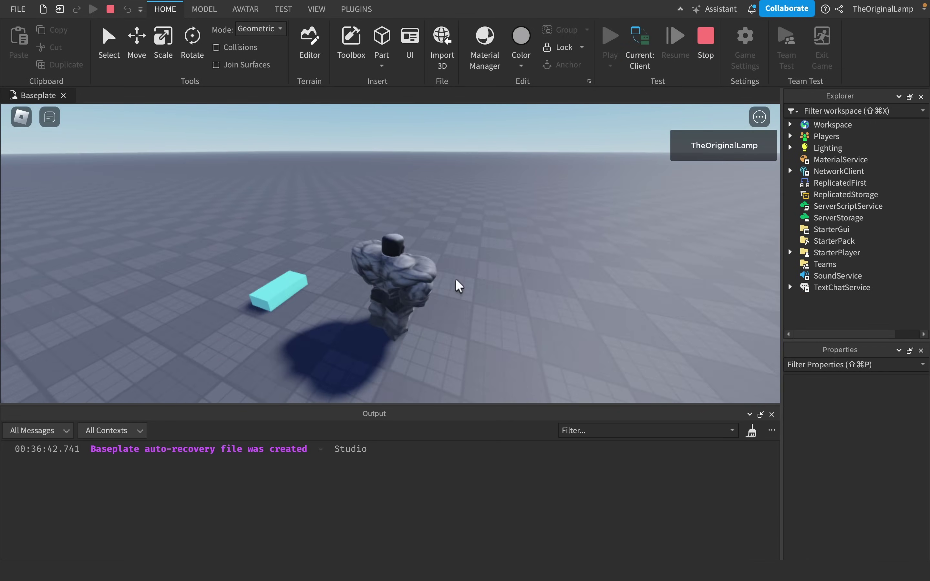
pyautogui.moveTo(459, 286); pyautogui.dragTo(315, 309, button='right')
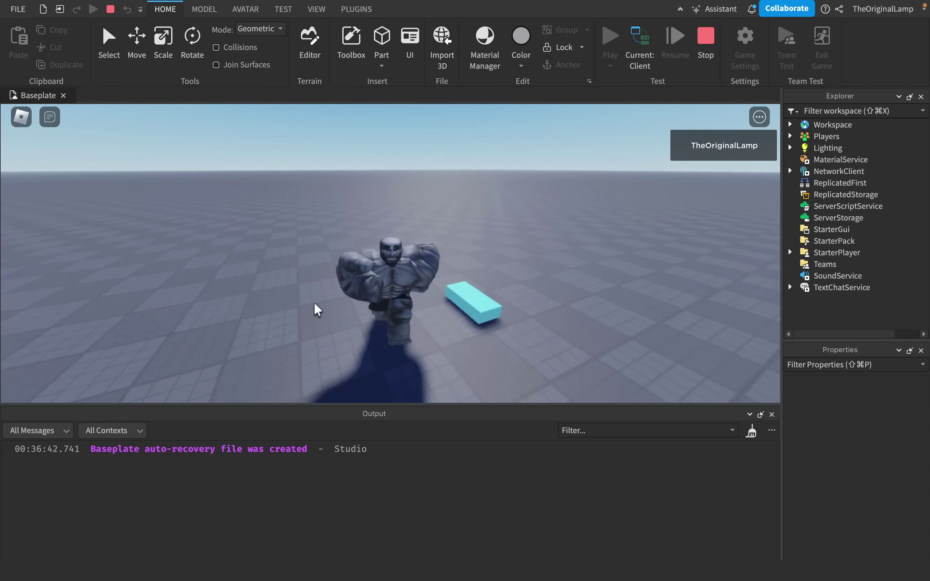
pyautogui.press('s')
pyautogui.press('d')
pyautogui.press('s')
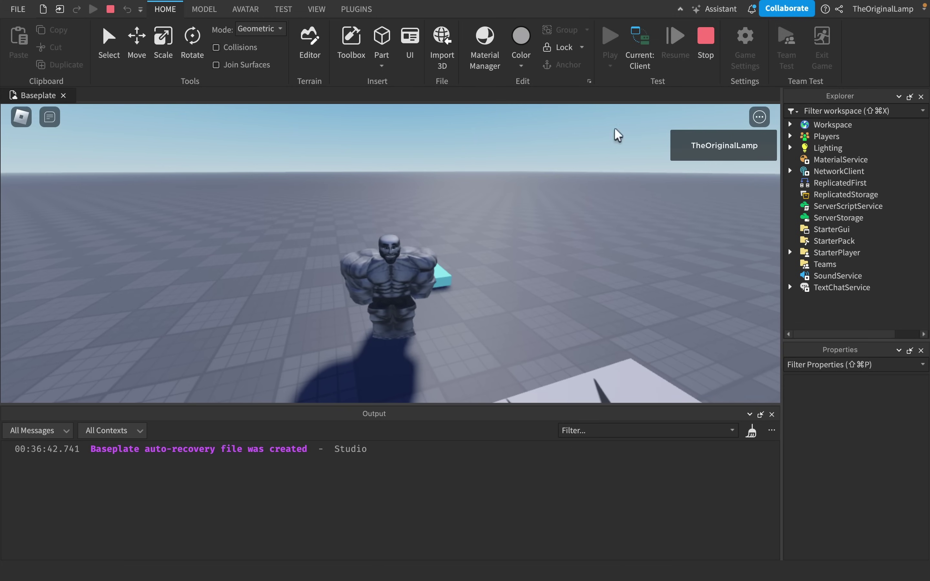
# - Check the character's position in the server view and walk it around the cyan part again in the client view
pyautogui.click(639, 48)
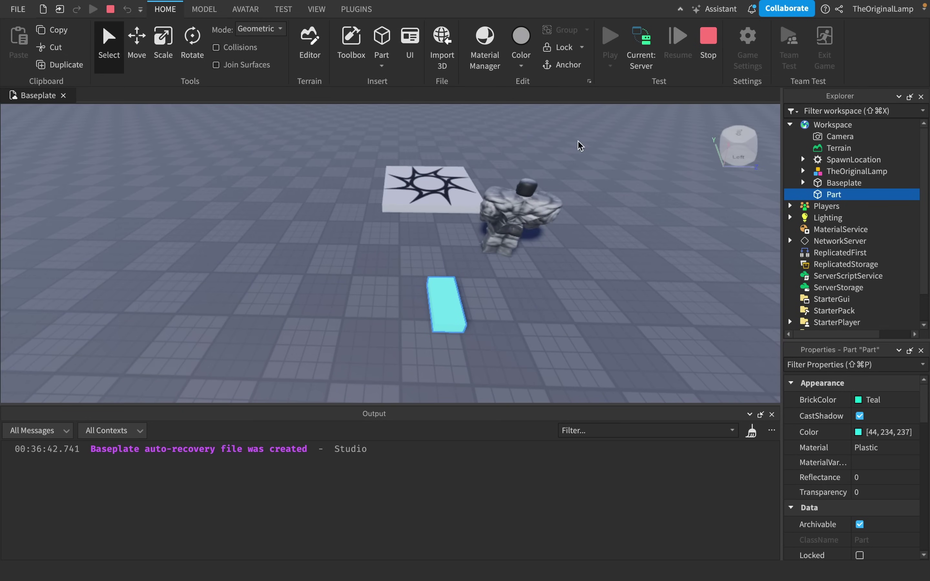
pyautogui.click(641, 44)
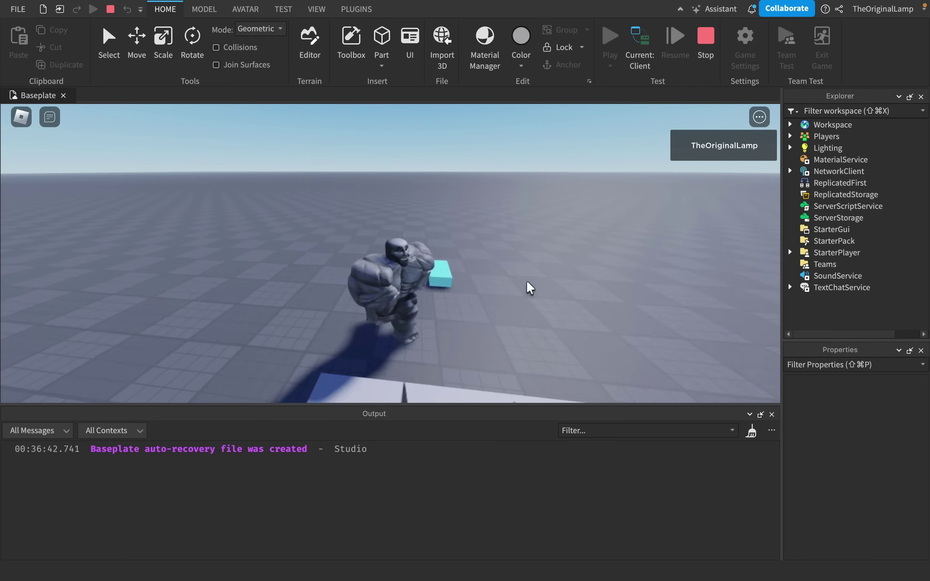
pyautogui.press('d')
pyautogui.press('w')
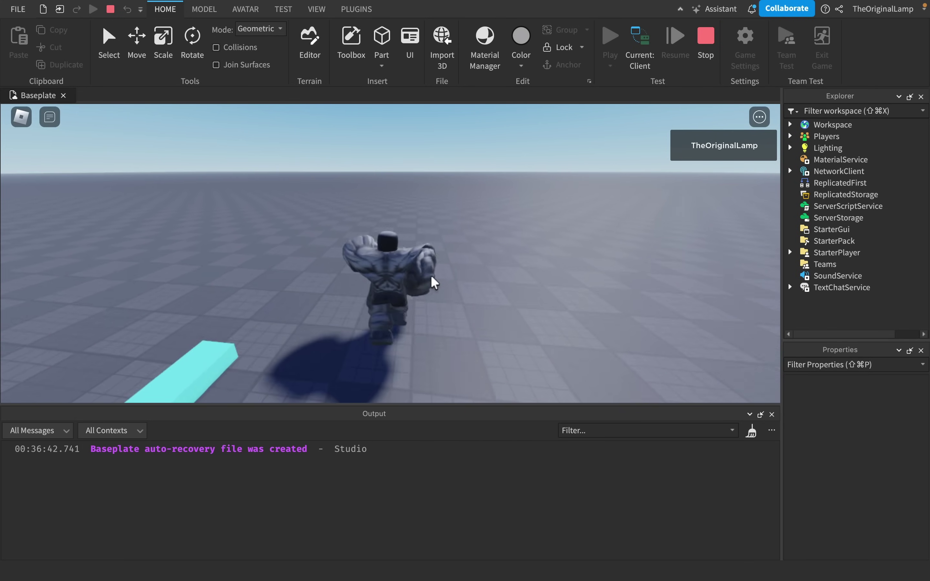
pyautogui.press('a')
pyautogui.press('s')
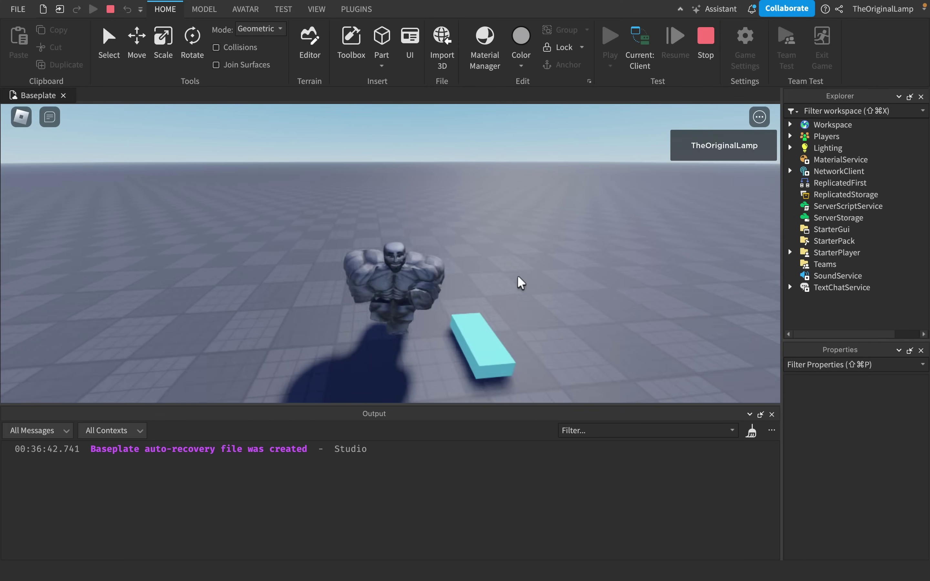
pyautogui.press('s')
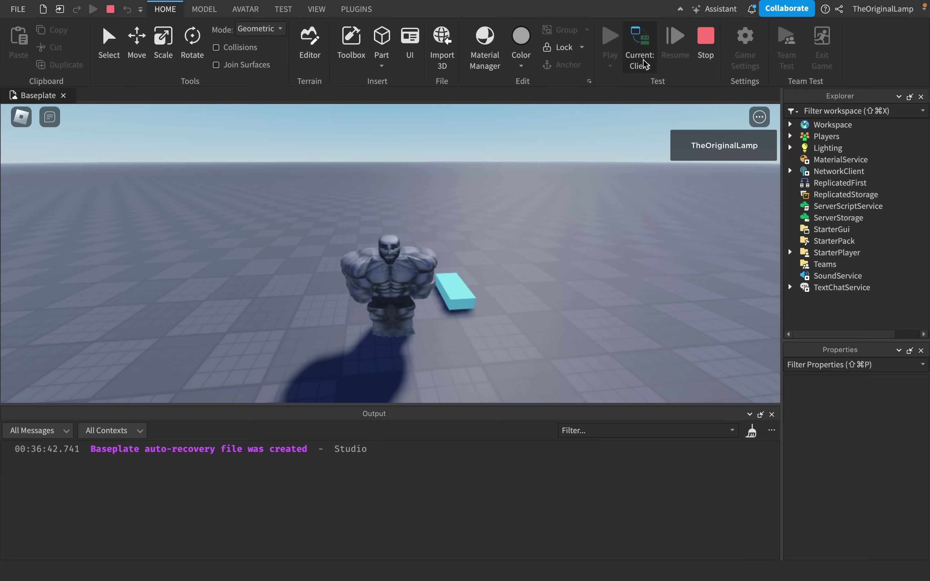
pyautogui.press('s')
pyautogui.moveTo(588, 239); pyautogui.dragTo(587, 239, button='right')
pyautogui.press('w')
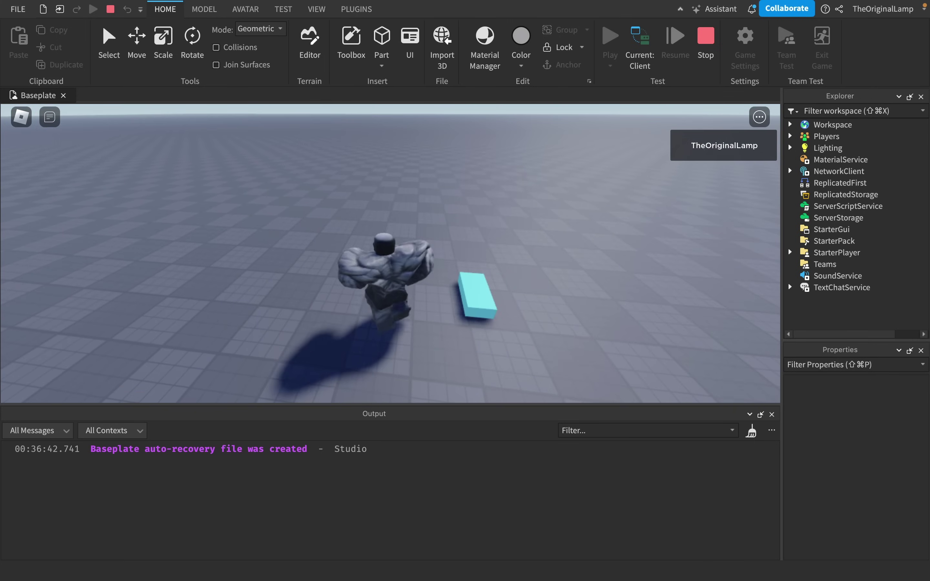
# - Select the cyan part in the client view's Workspace and review its appearance, transform and collision properties
pyautogui.click(790, 124)
pyautogui.click(834, 194)
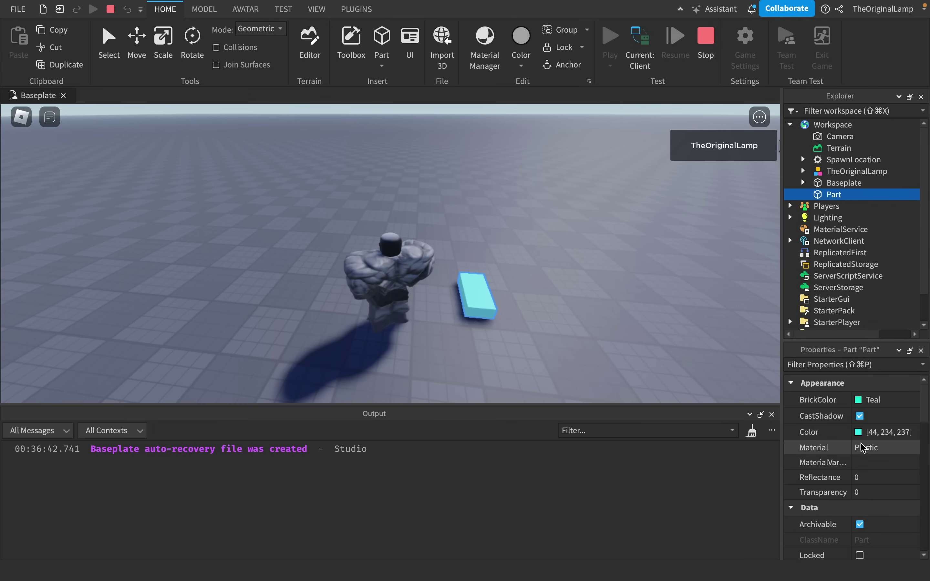
pyautogui.click(878, 492)
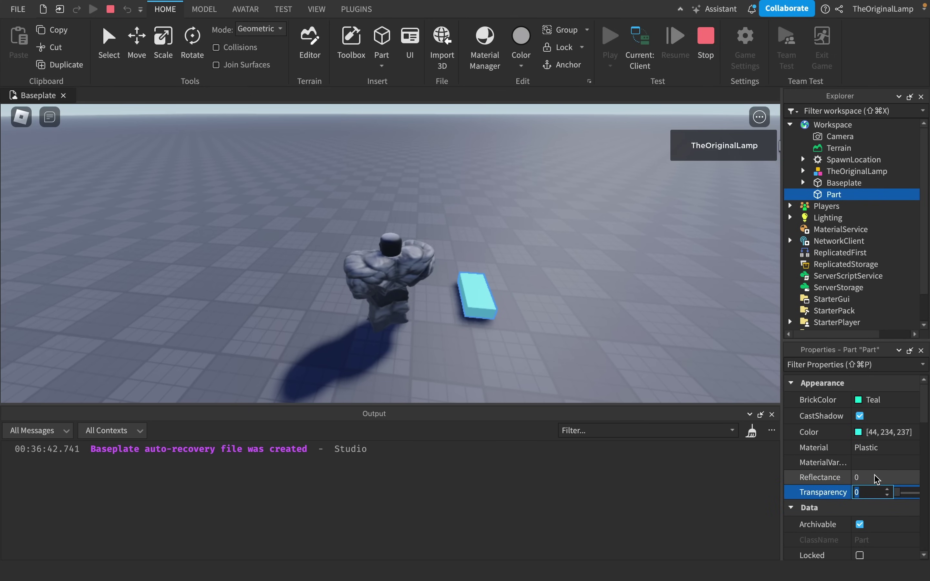
pyautogui.scroll(-5, 875, 475)
pyautogui.scroll(-5, 888, 467)
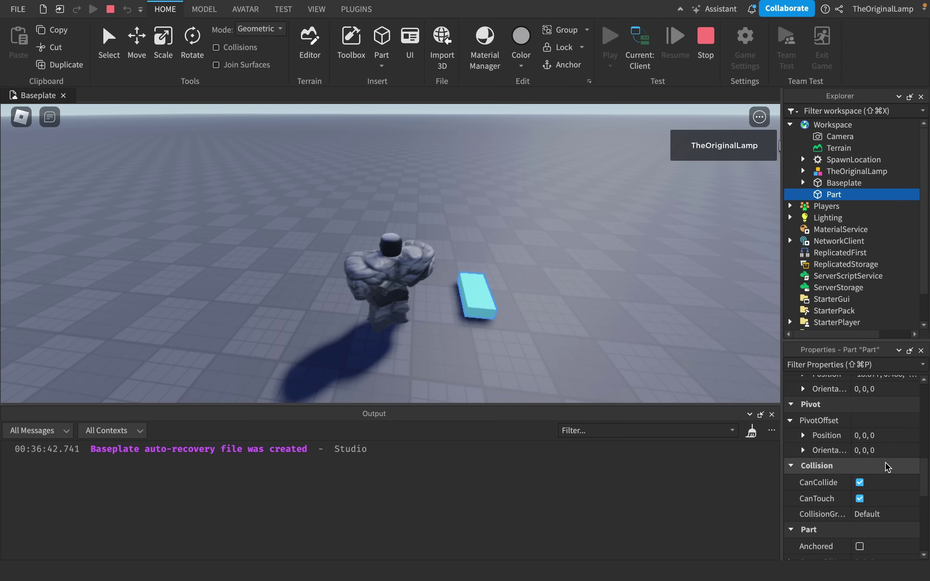
pyautogui.scroll(10, 861, 477)
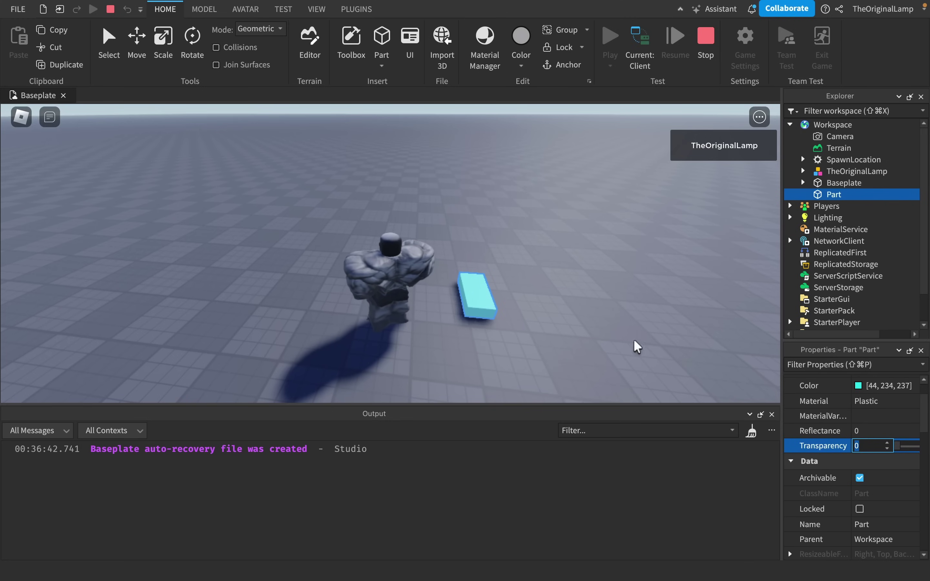
pyautogui.scroll(-5, 848, 459)
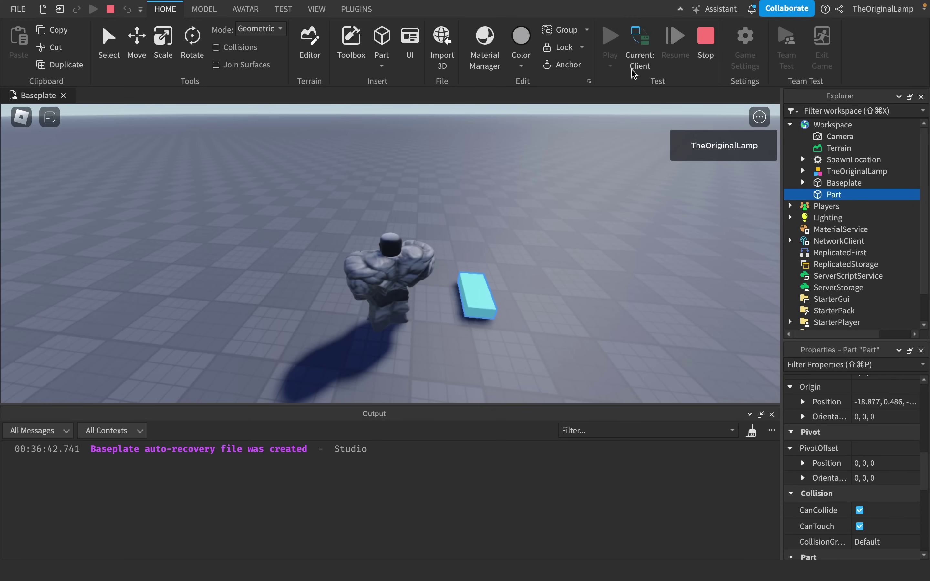
# - Anchor the cyan part while in the server view
pyautogui.click(642, 60)
pyautogui.scroll(-5, 851, 477)
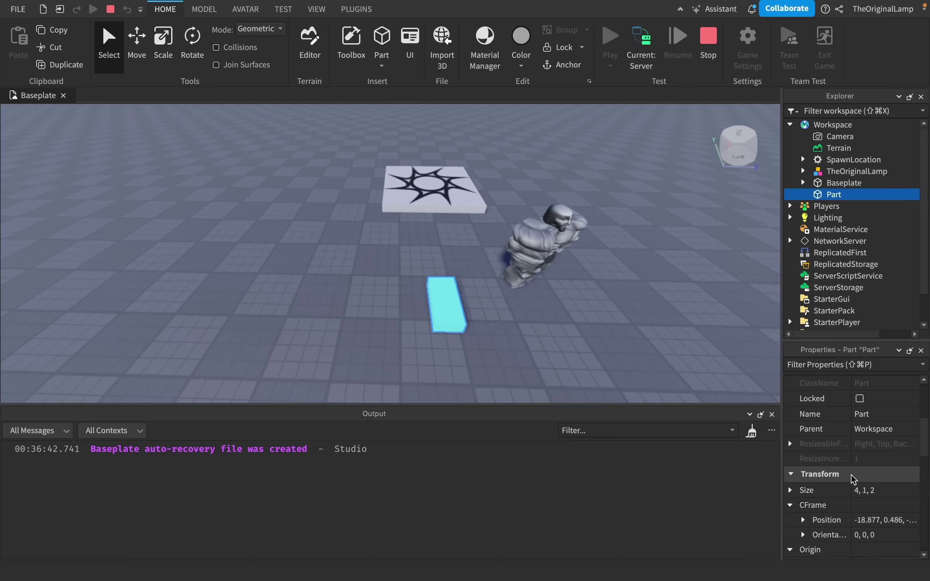
pyautogui.scroll(-6, 853, 480)
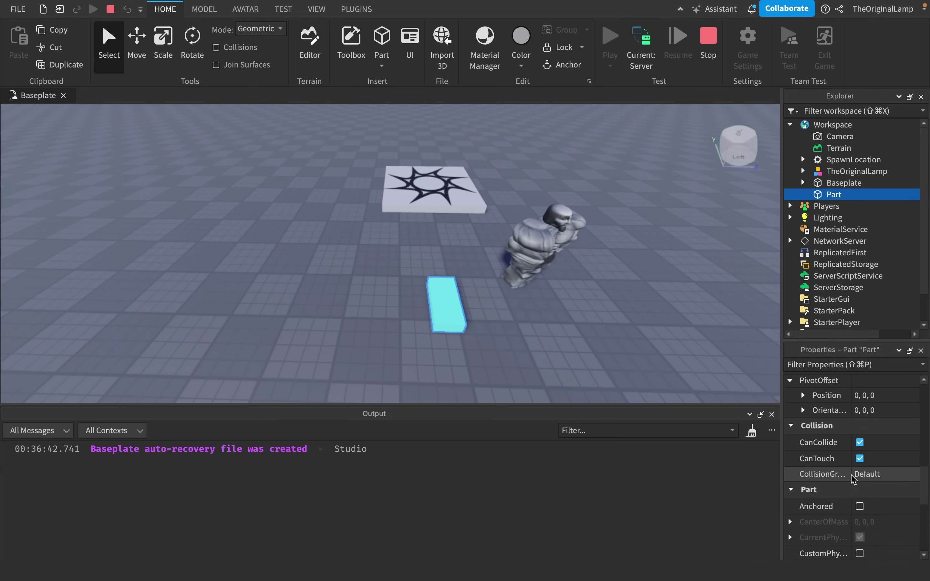
pyautogui.click(859, 474)
# - Scale the anchored part upward in the server view to a height of about 8.8 studs
pyautogui.press('super+2')
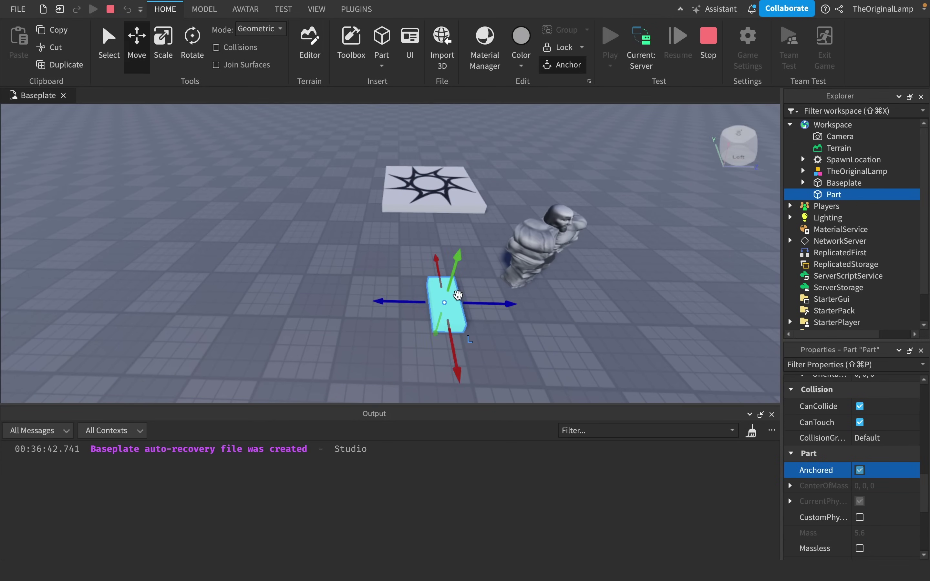
pyautogui.press('super+3')
pyautogui.moveTo(449, 288); pyautogui.dragTo(486, 238)
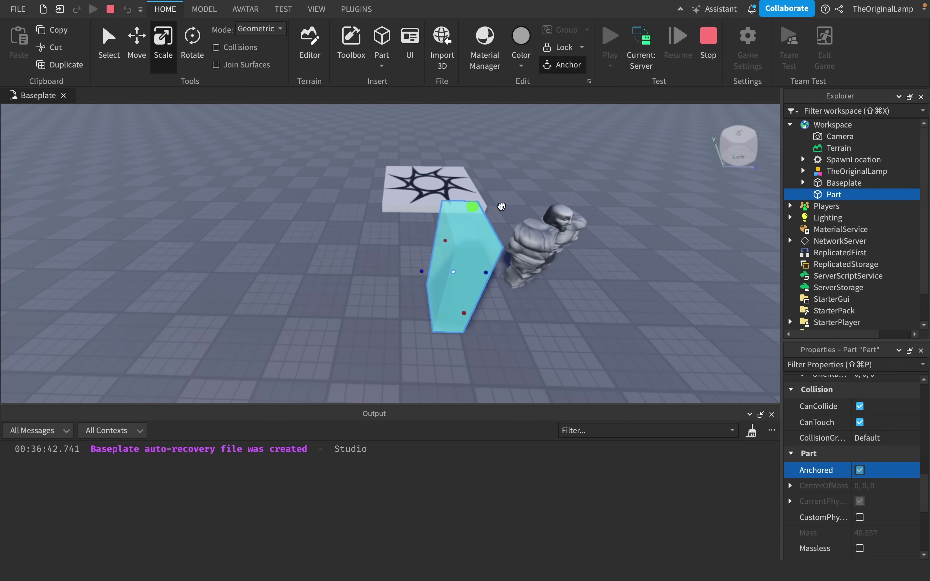
pyautogui.moveTo(521, 177); pyautogui.dragTo(521, 176)
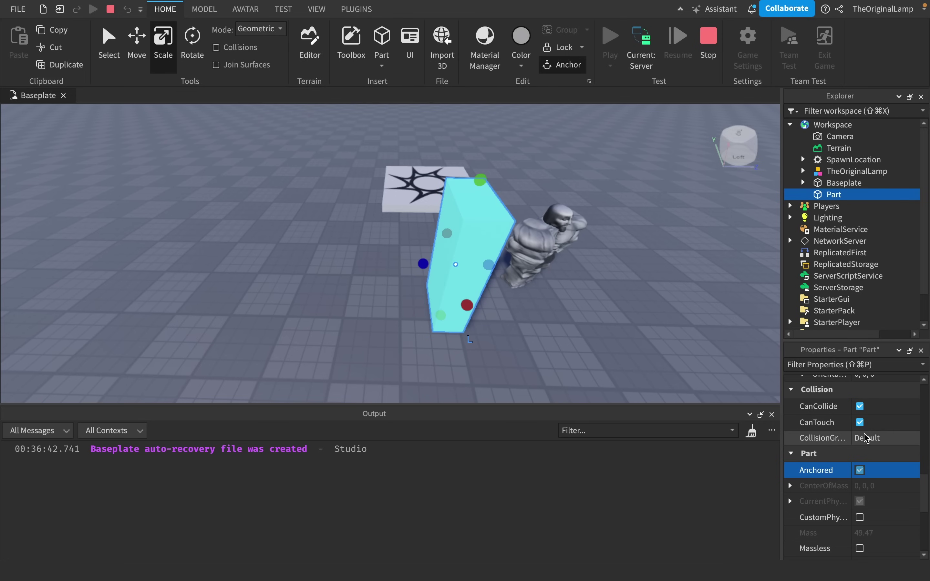
# - Switch to the client view and walk the character into the tall cyan part to test its collision
pyautogui.click(643, 71)
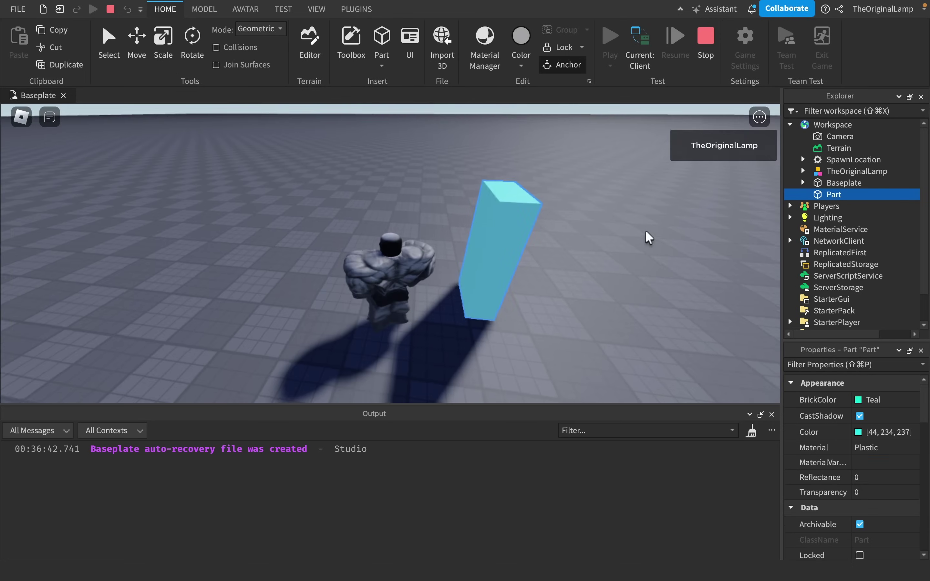
pyautogui.press('w')
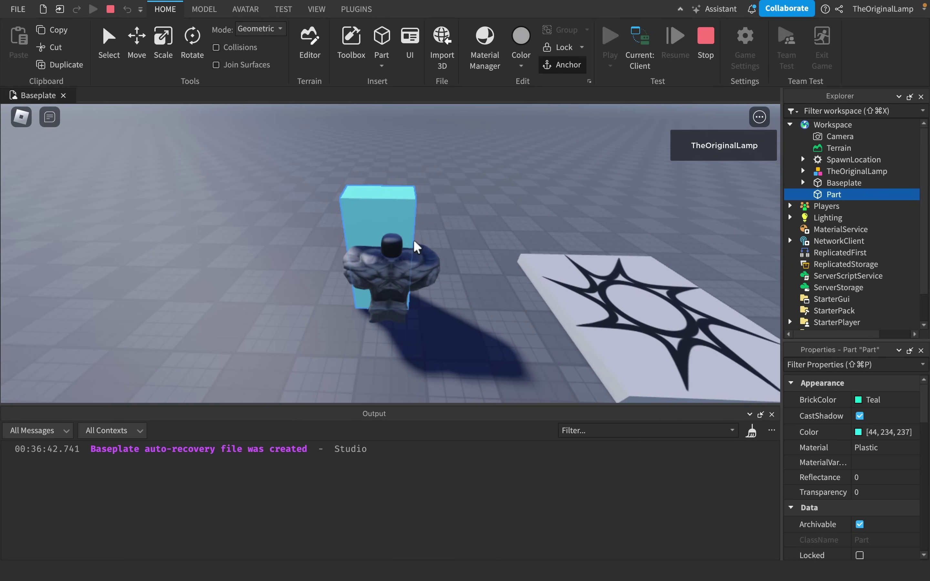
pyautogui.press('s')
pyautogui.press('w')
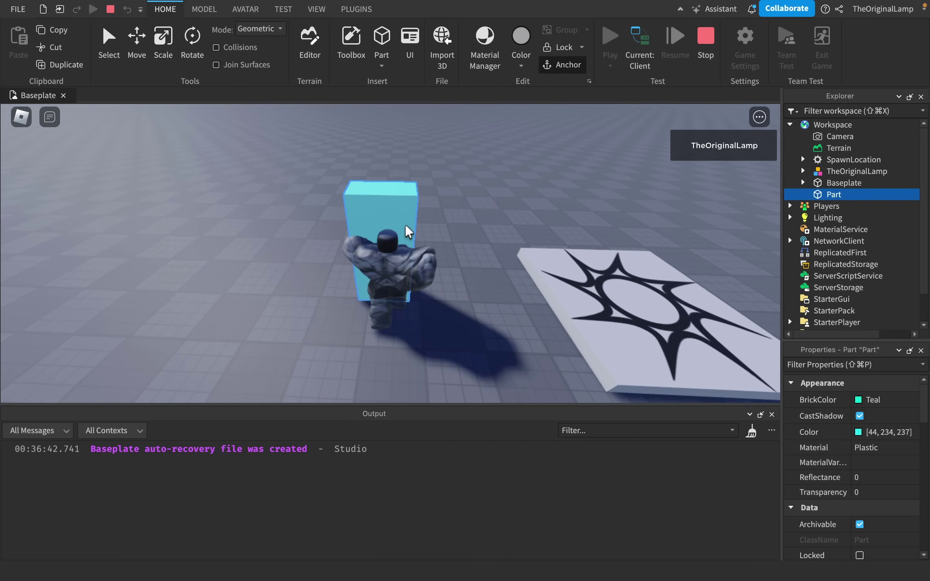
pyautogui.press('s')
pyautogui.press('w')
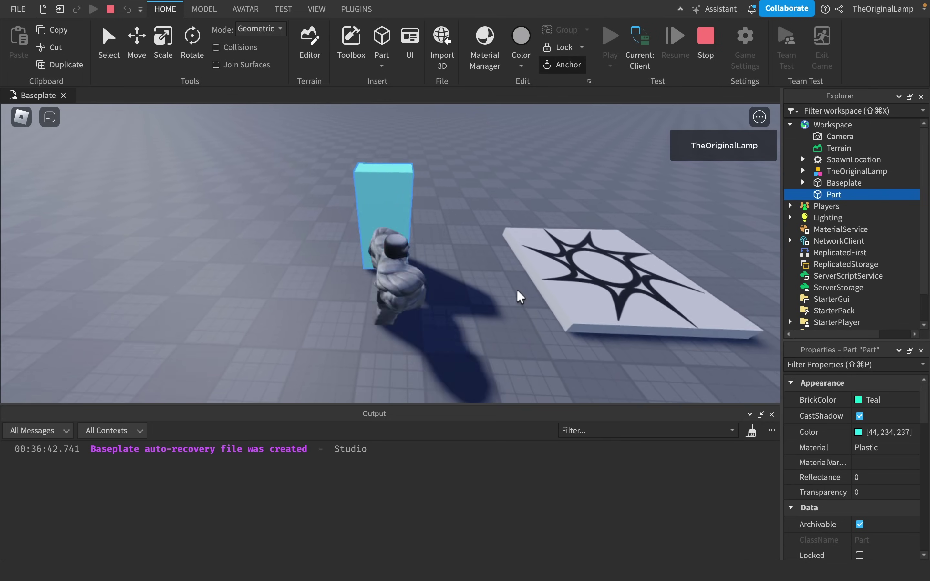
pyautogui.press('s')
# - Compare the tall part in the server view with the client view, and walk the character repeatedly against it in the client
pyautogui.click(640, 48)
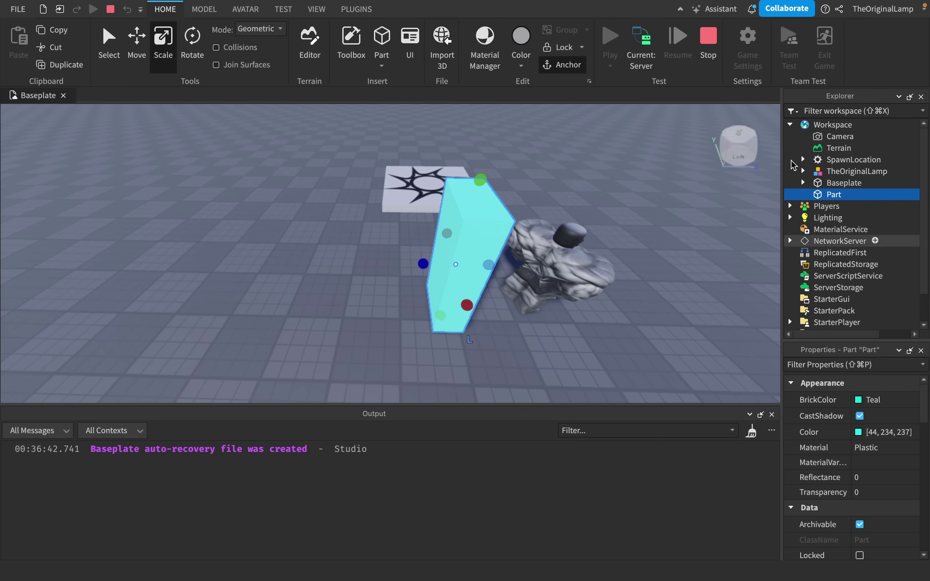
pyautogui.click(641, 48)
pyautogui.moveTo(488, 219); pyautogui.dragTo(468, 209, button='right')
pyautogui.press('s')
pyautogui.press('w')
pyautogui.press('a')
pyautogui.press('s')
pyautogui.press('w')
pyautogui.press('s')
pyautogui.press('w')
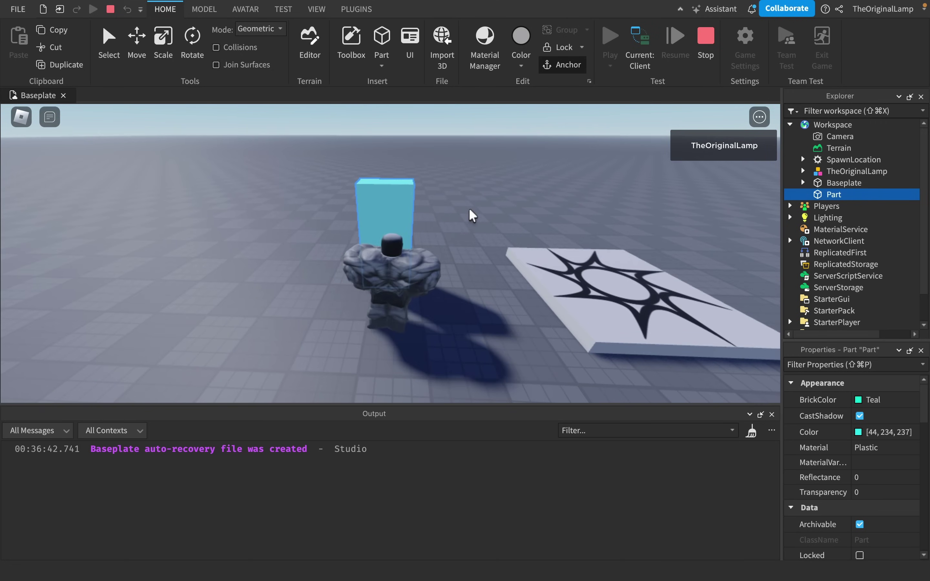
pyautogui.press('s')
pyautogui.press('a')
pyautogui.press('s')
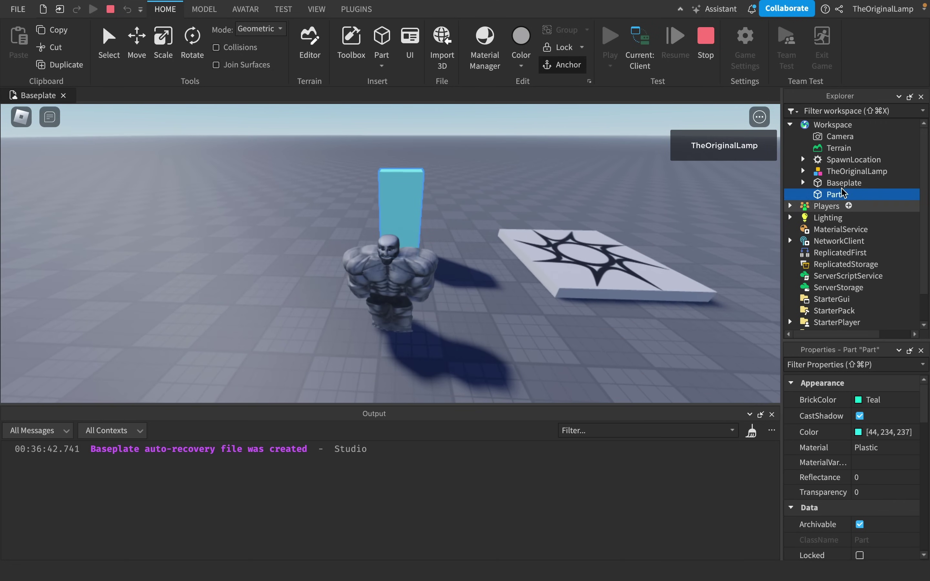
# - Check the character's position in the server view and walk it up against the tall part in the client view
pyautogui.click(627, 50)
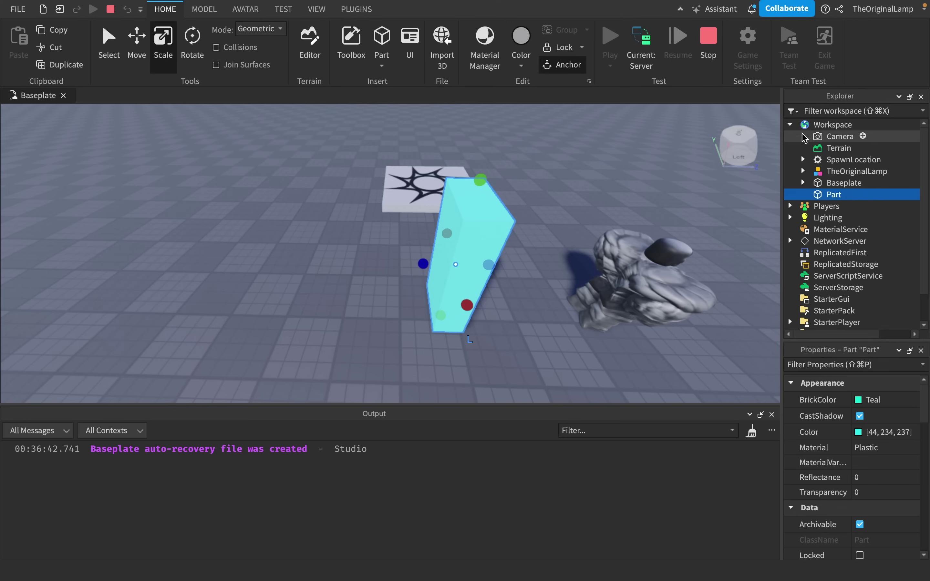
pyautogui.click(644, 51)
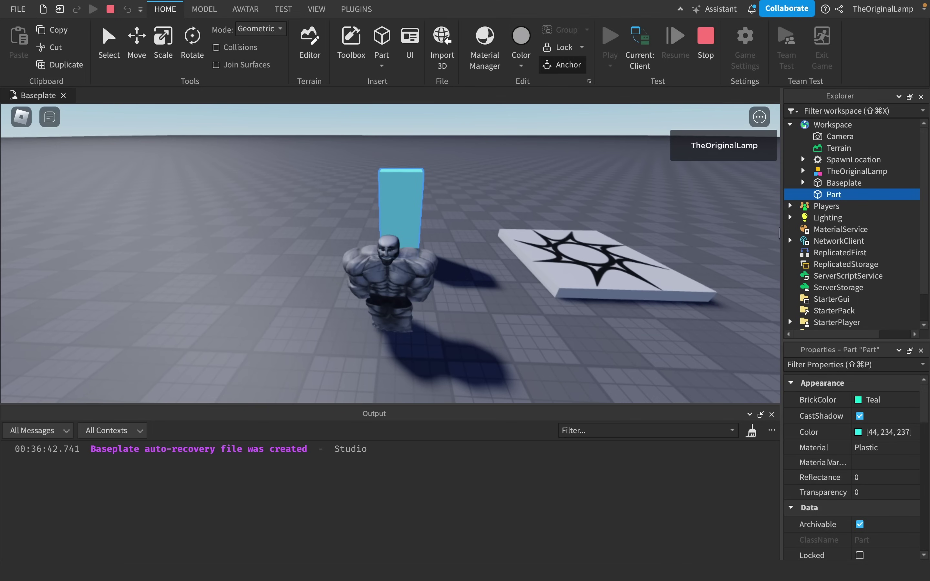
pyautogui.moveTo(580, 242); pyautogui.dragTo(580, 242, button='right')
pyautogui.press('w')
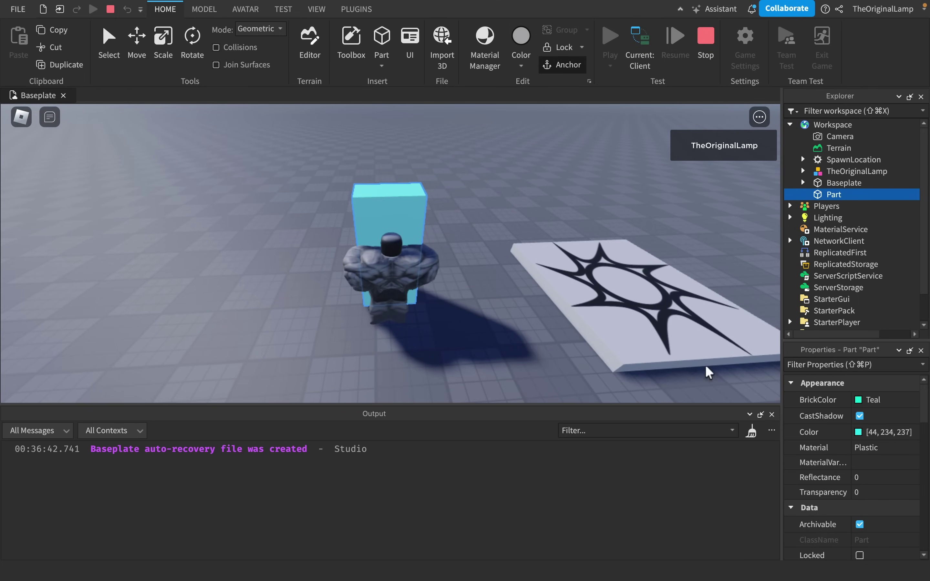
# - Turn off CanCollide for the tall cyan part while in the client view
pyautogui.scroll(-8, 819, 428)
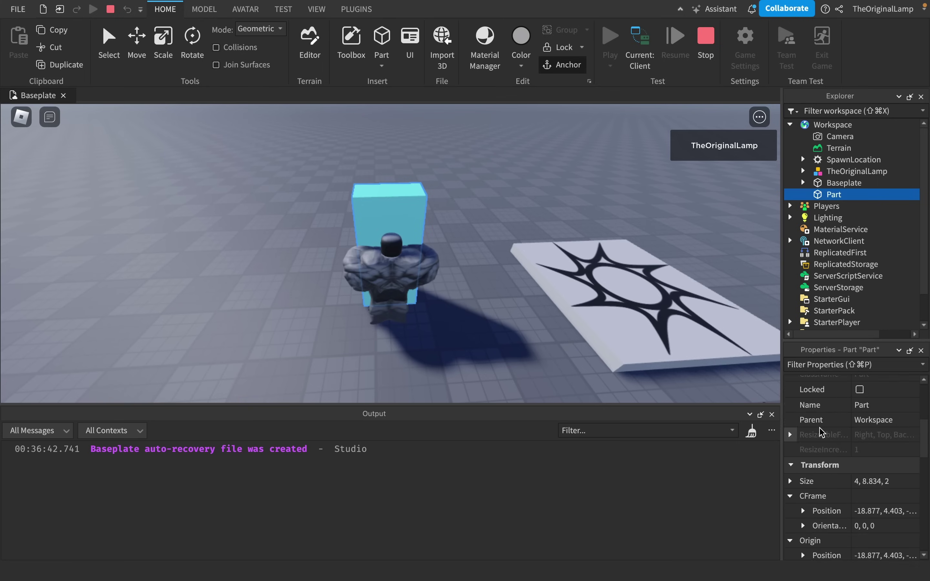
pyautogui.scroll(-5, 821, 431)
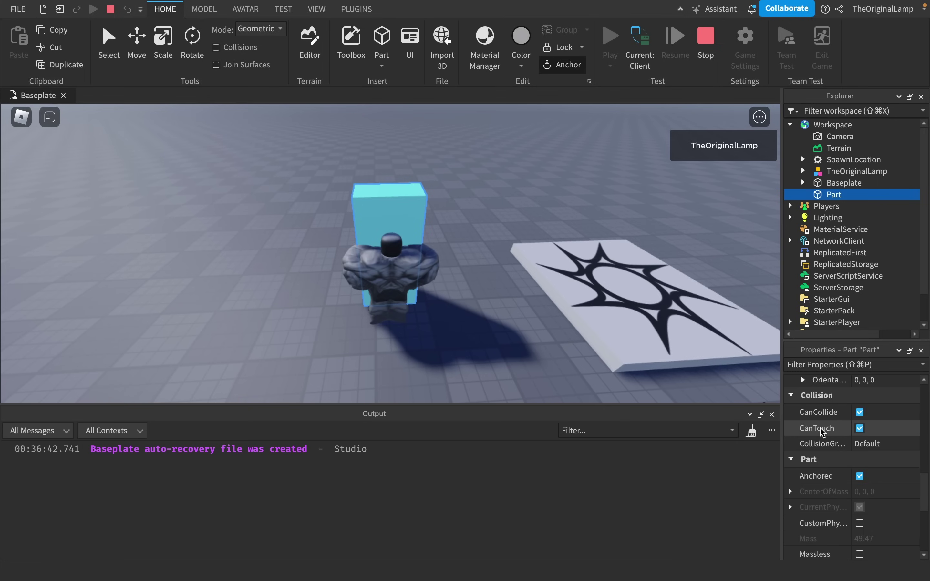
pyautogui.click(860, 412)
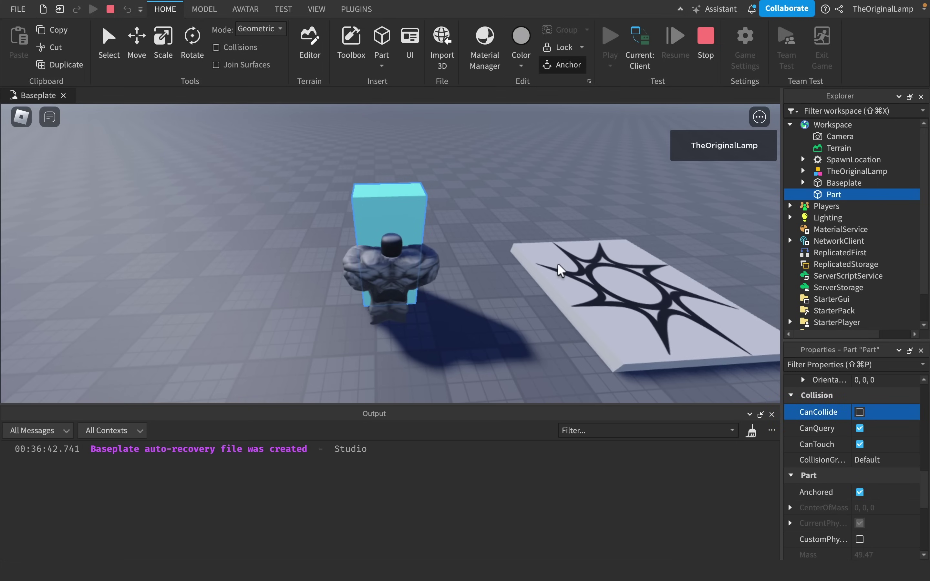
# - Walk the character back and forth through the tall cyan part in the client view to test the disabled collision
pyautogui.press('s')
pyautogui.press('w')
pyautogui.press('s')
pyautogui.press('w')
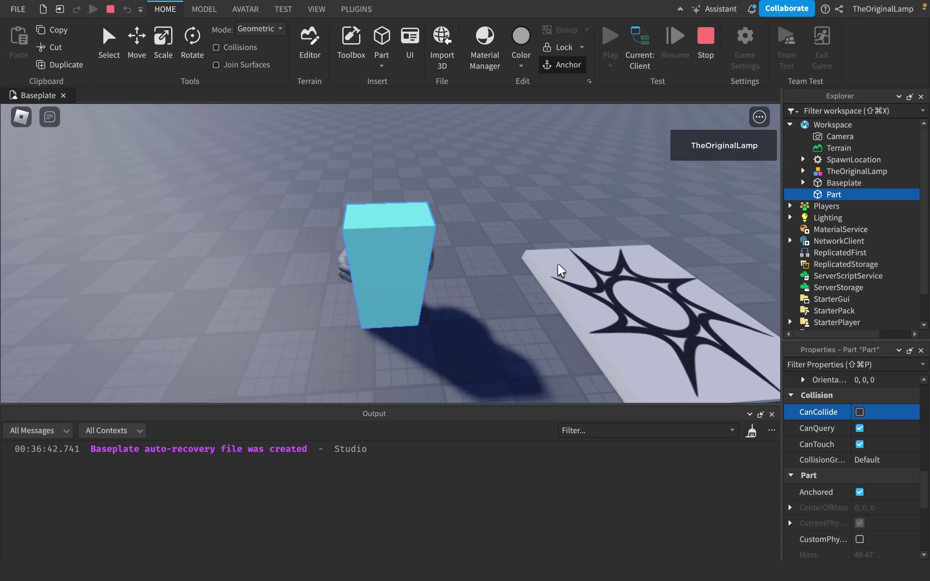
pyautogui.press('s')
# - Inspect the character's position relative to the tall part in the server view, and return to the client view
pyautogui.click(648, 67)
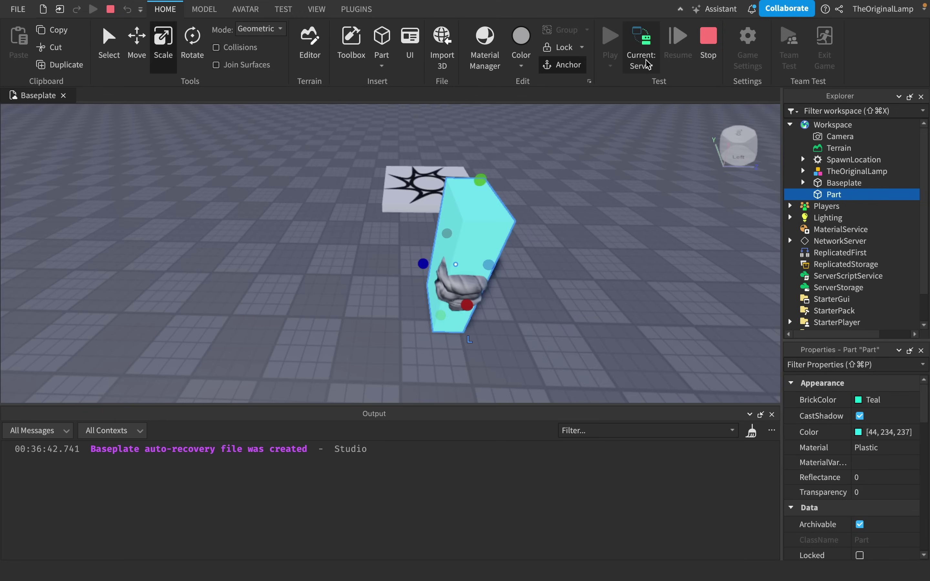
pyautogui.scroll(5, 600, 200)
pyautogui.scroll(-5, 599, 182)
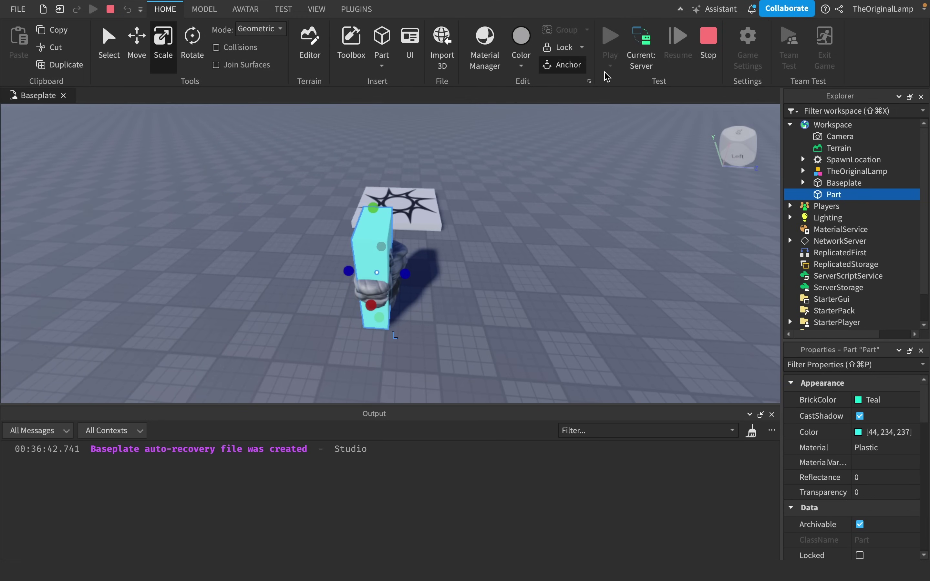
pyautogui.click(634, 61)
# - Walk the character around the tall part from several sides and through it in the client view
pyautogui.press('w')
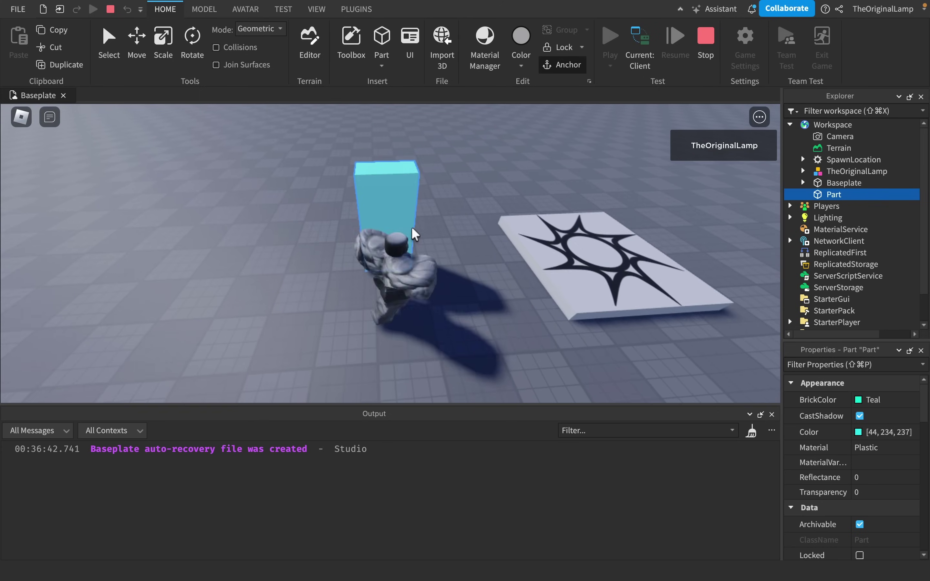
pyautogui.press('s')
pyautogui.press('a')
pyautogui.press('w')
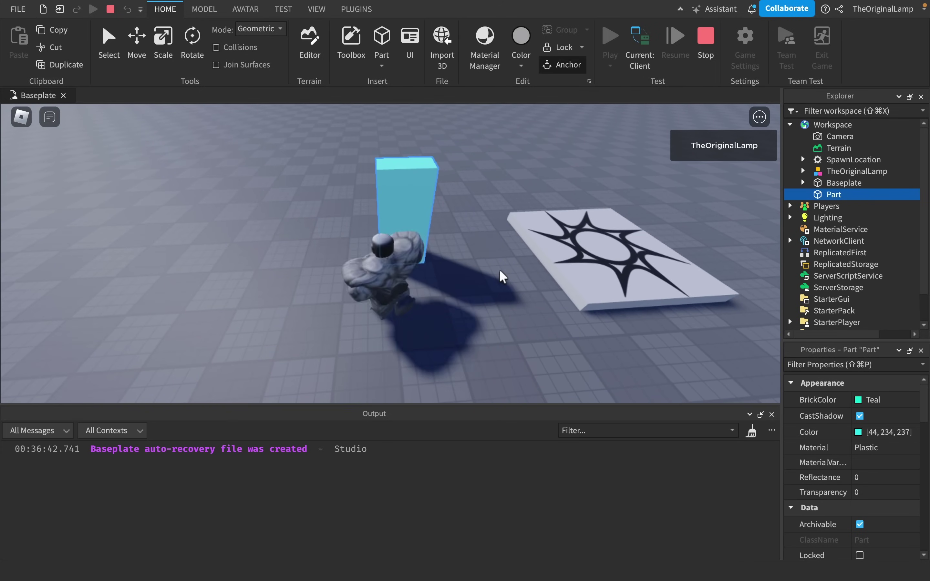
pyautogui.press('d')
pyautogui.press('a')
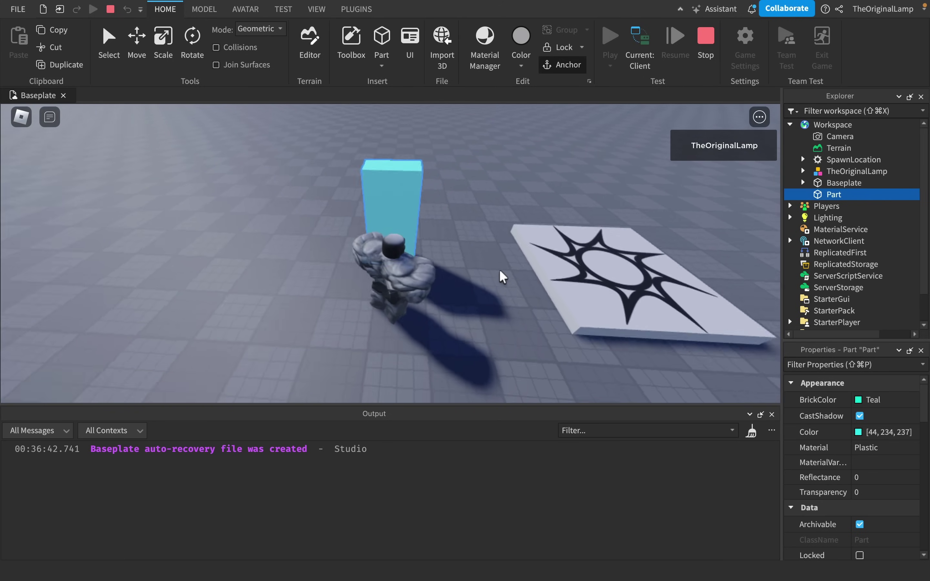
pyautogui.press('s')
pyautogui.press('w')
pyautogui.press('w')
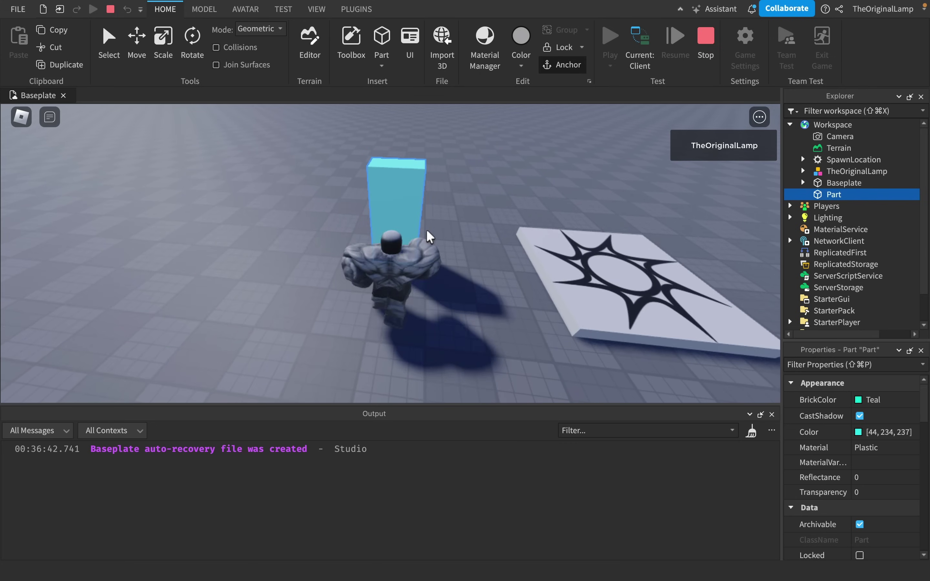
pyautogui.press('d')
pyautogui.press('w')
pyautogui.press('w')
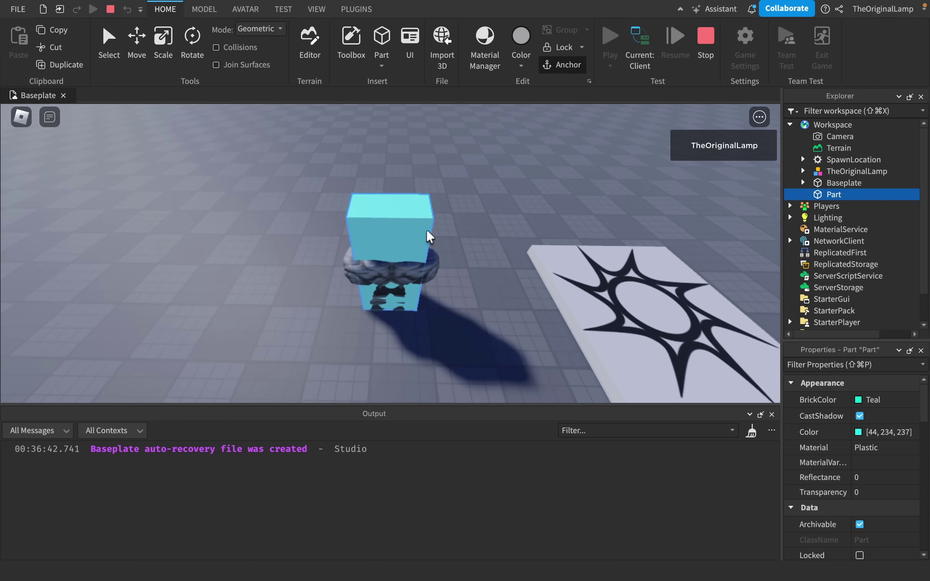
# - Check the overlap of character and part in the server view, and walk through the part again in the client view
pyautogui.click(639, 48)
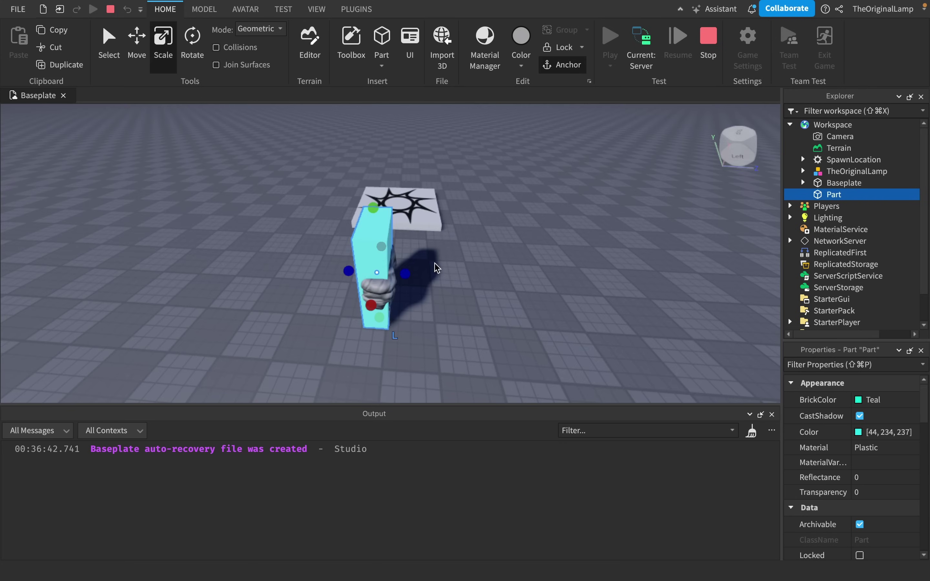
pyautogui.click(641, 49)
pyautogui.press('s')
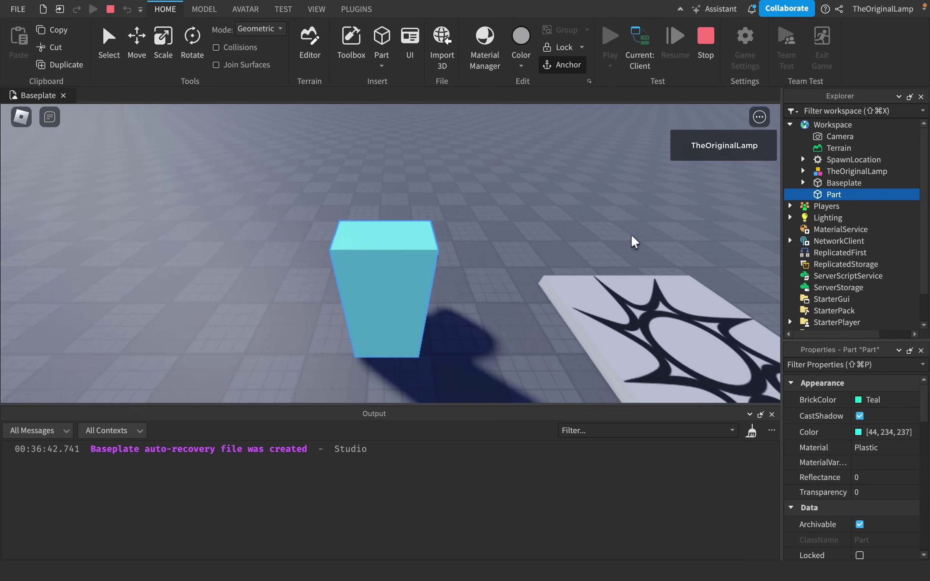
pyautogui.press('w')
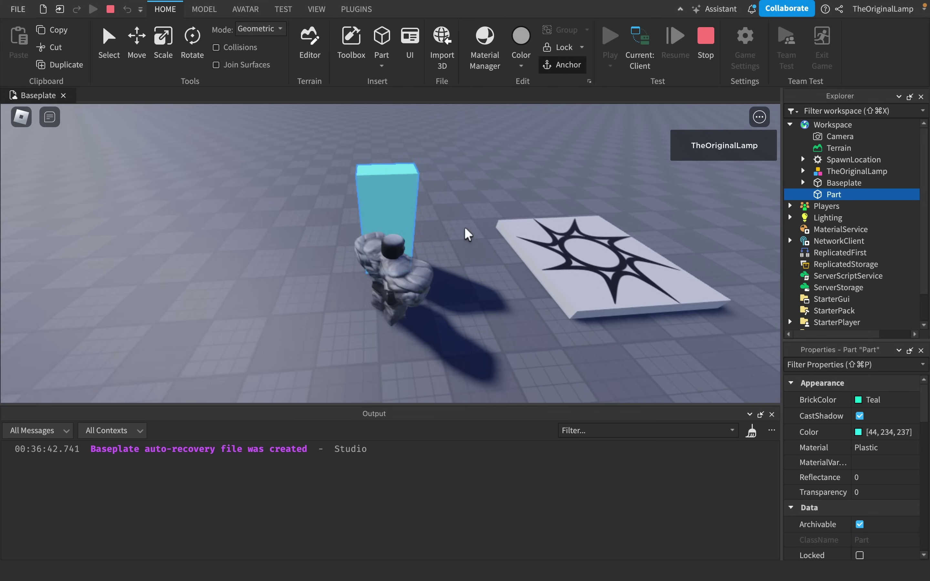
pyautogui.press('s')
pyautogui.press('w')
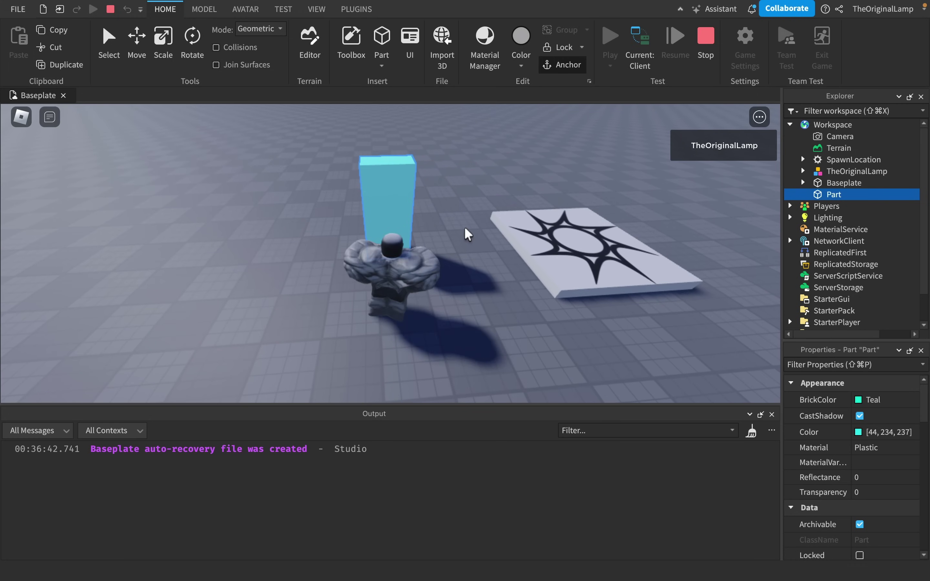
# - Compare the client and server views, and inspect the tall part's CanCollide property on the server
pyautogui.click(641, 49)
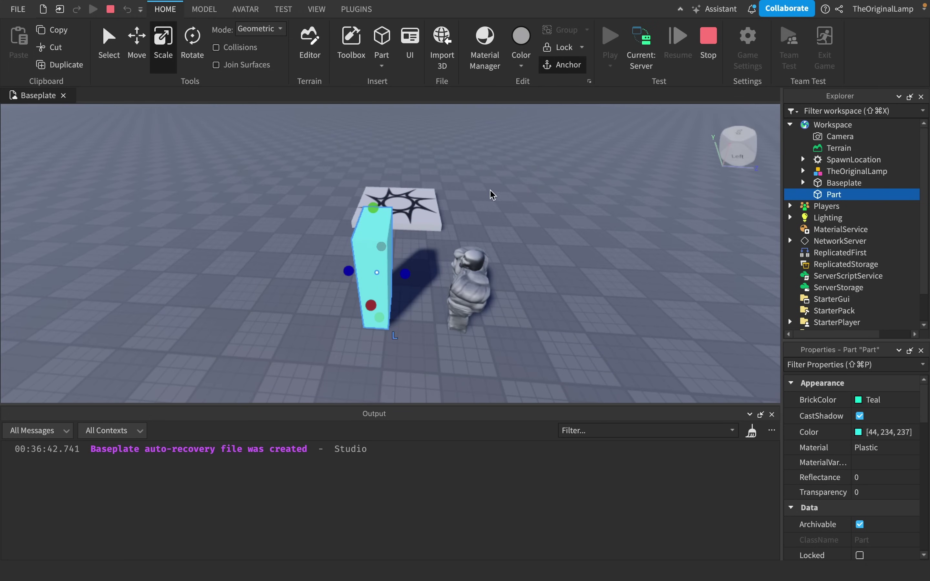
pyautogui.click(623, 60)
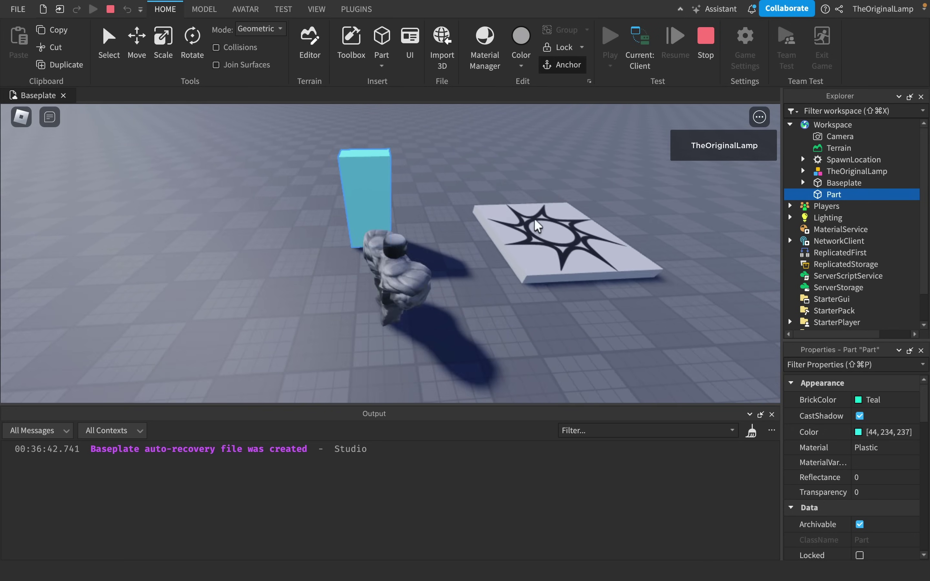
pyautogui.click(643, 60)
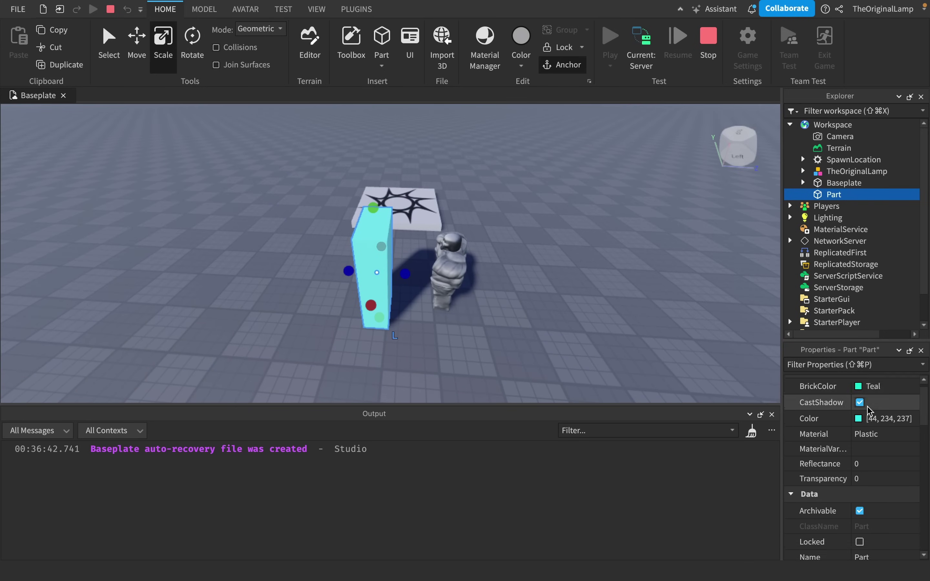
pyautogui.scroll(-5, 870, 410)
pyautogui.scroll(-8, 870, 410)
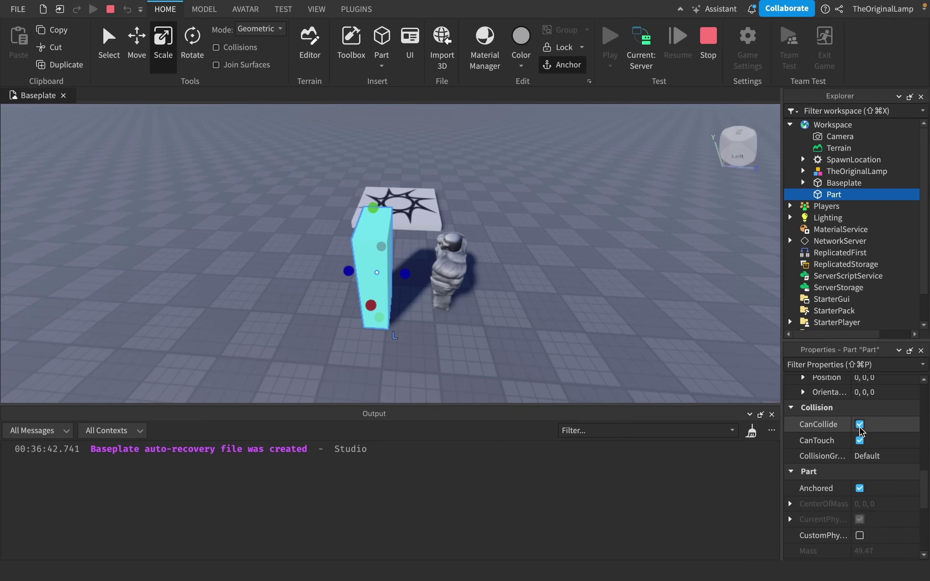
# - Return to the client view and walk the character repeatedly through the tall part
pyautogui.click(641, 60)
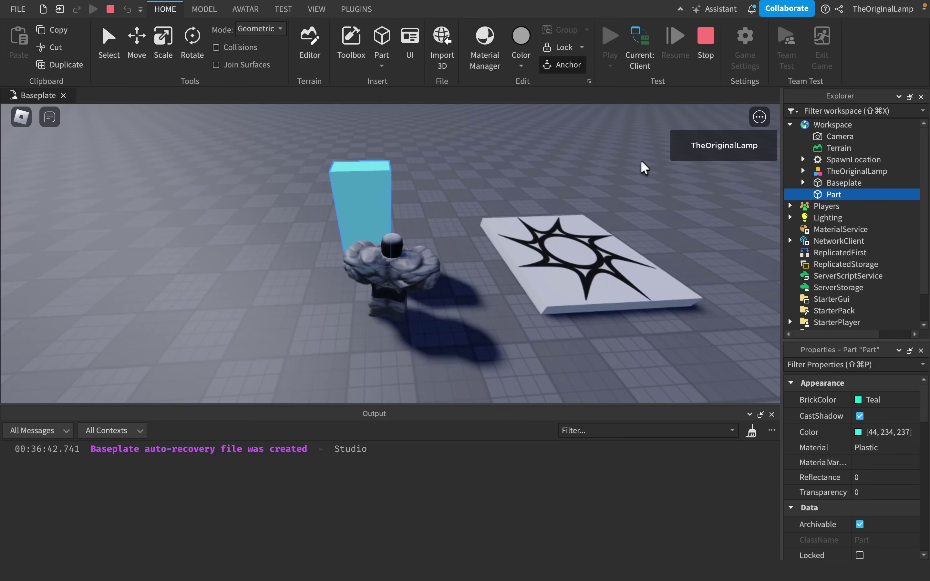
pyautogui.press('w')
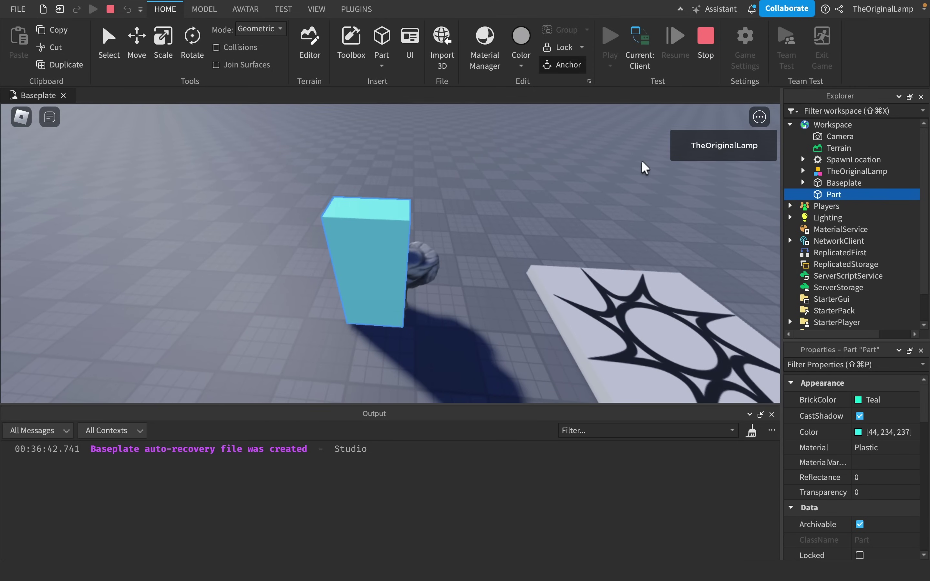
pyautogui.press('s')
pyautogui.press('w')
pyautogui.moveTo(642, 161); pyautogui.dragTo(642, 162, button='right')
pyautogui.press('s')
pyautogui.press('w')
pyautogui.press('s')
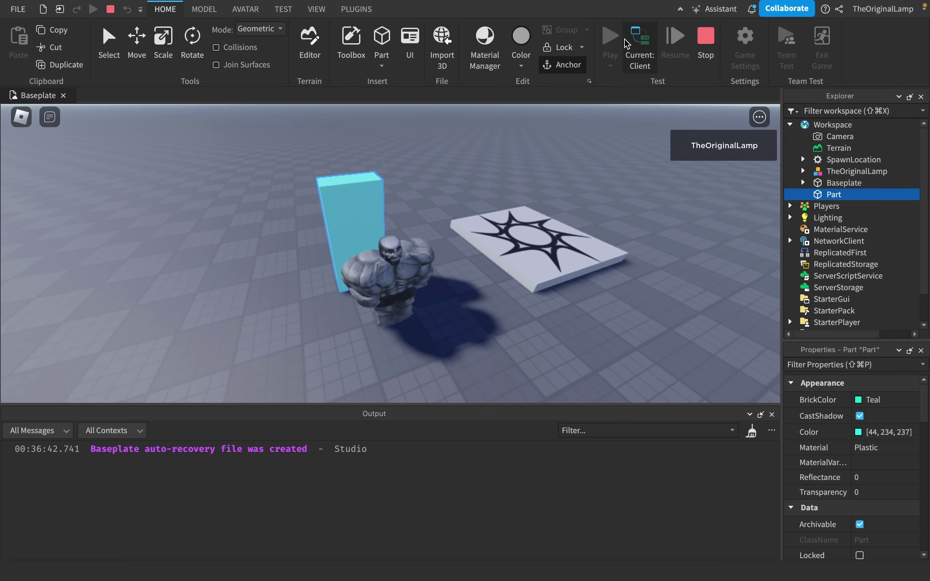
# - Examine the character beside the tall part in the server view, and review the part's collision properties there
pyautogui.click(634, 44)
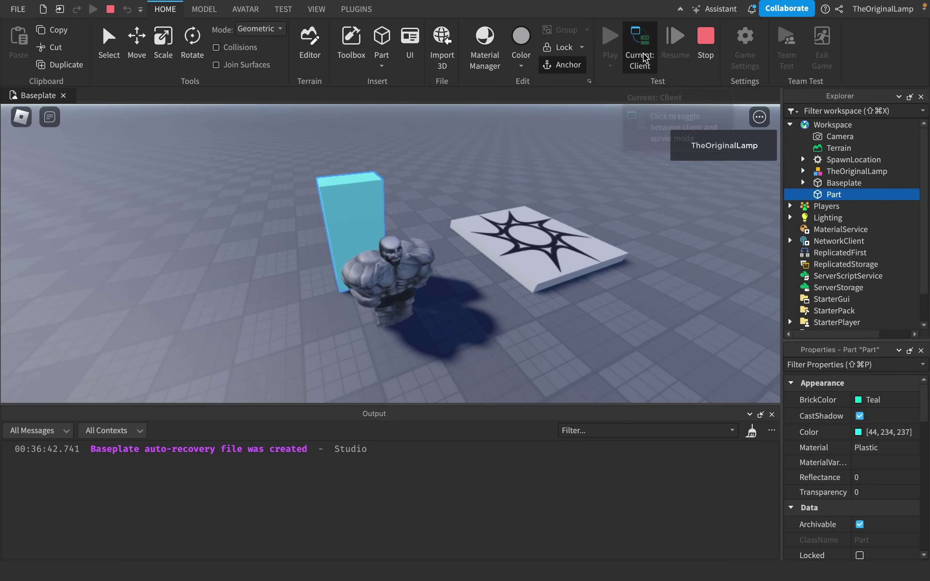
pyautogui.scroll(2, 467, 273)
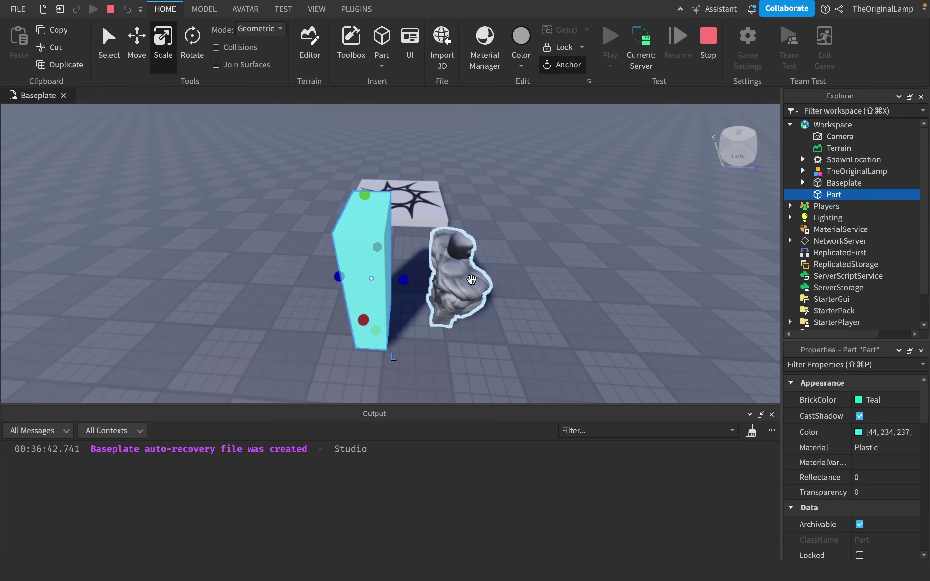
pyautogui.scroll(-2, 461, 276)
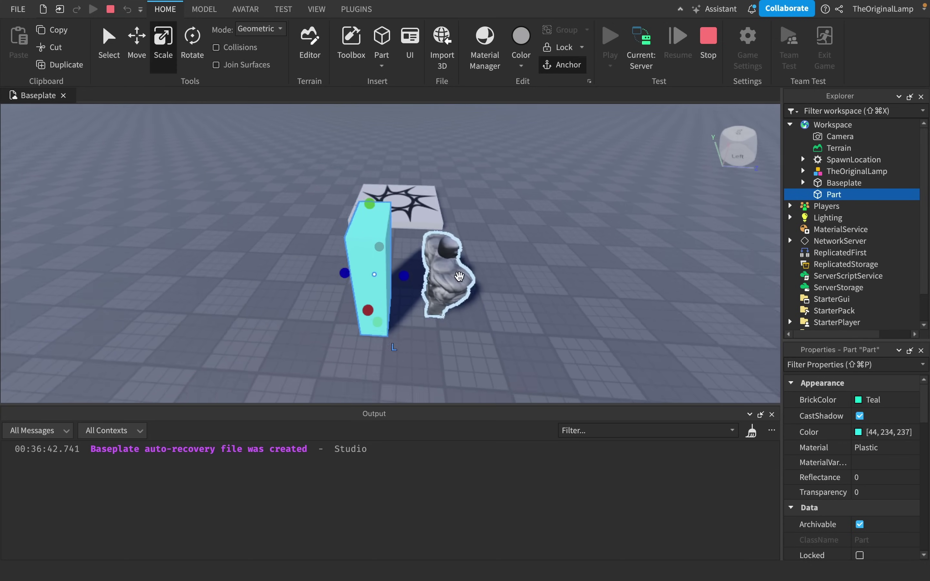
pyautogui.scroll(2, 442, 277)
pyautogui.scroll(-2, 373, 278)
pyautogui.scroll(3, 400, 273)
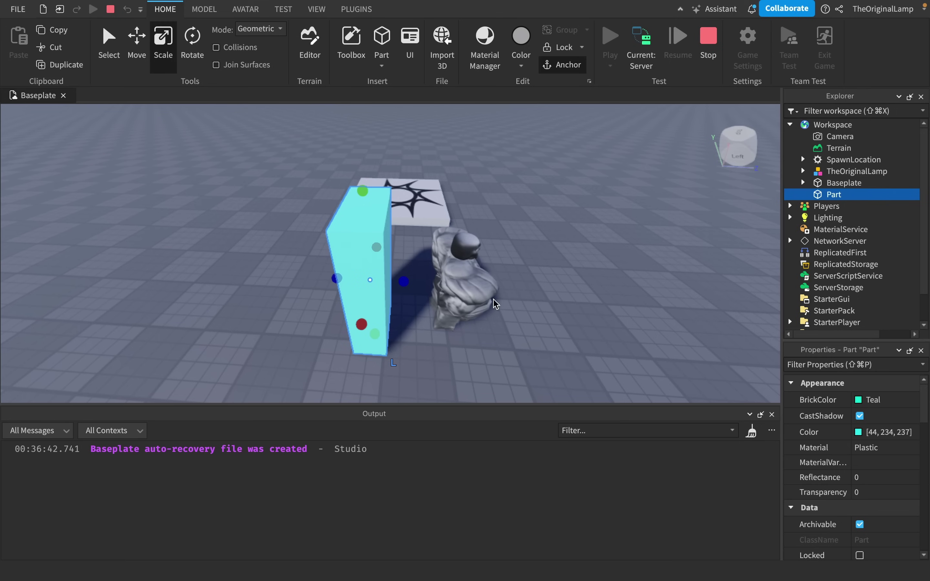
pyautogui.scroll(-8, 886, 557)
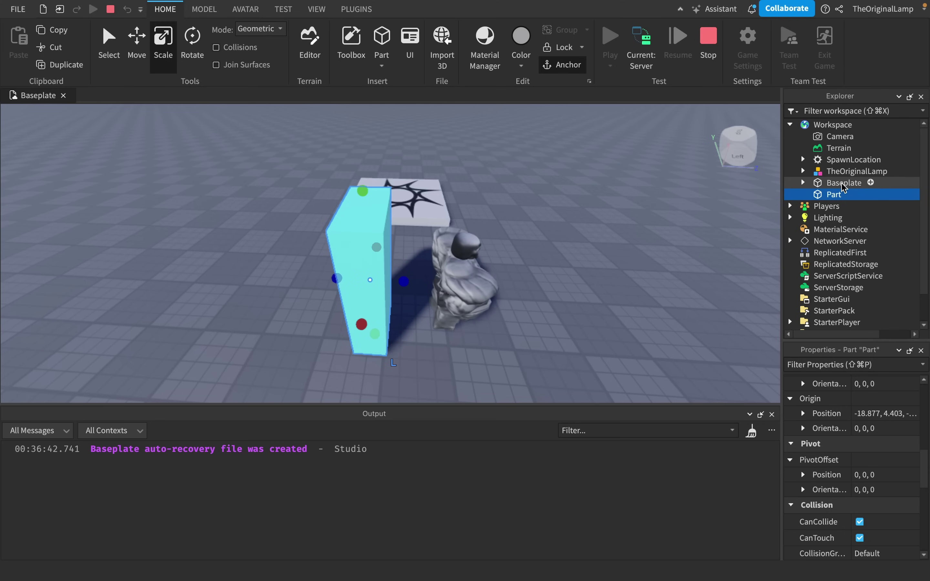
# - Toggle between the client and server views to compare the tall part, ending in the client view
pyautogui.click(640, 46)
pyautogui.click(641, 46)
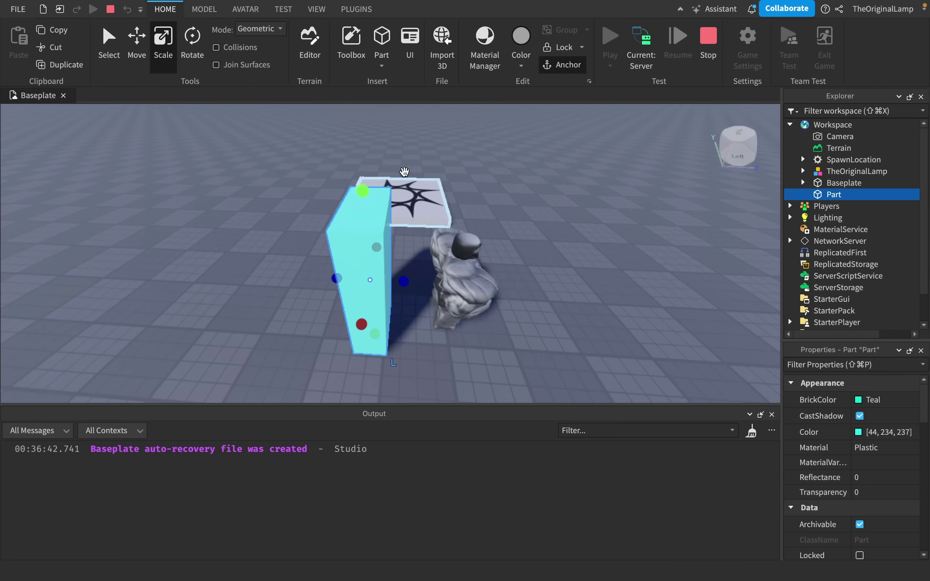
pyautogui.scroll(-5, 569, 227)
pyautogui.click(642, 70)
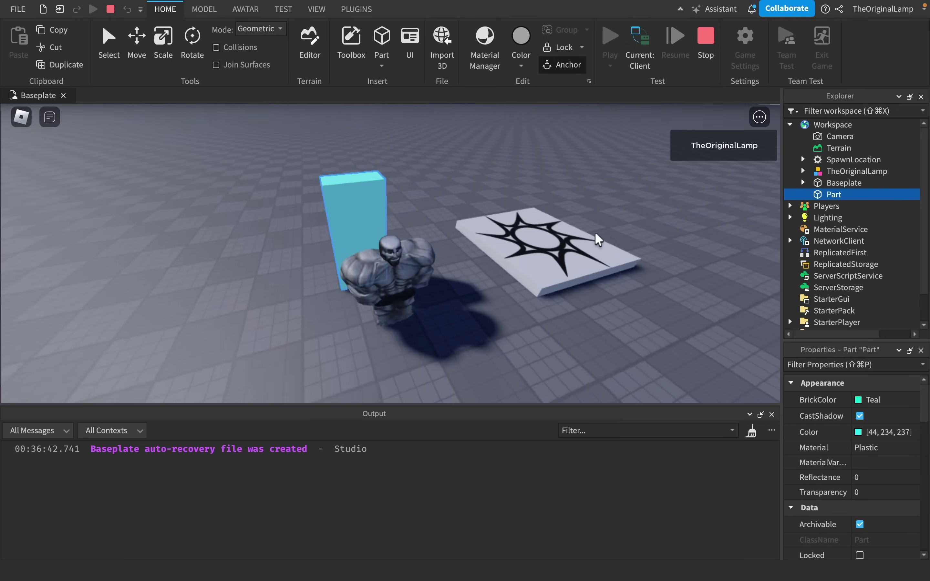
# - Walk the character away from the tall part and back through it in the client view
pyautogui.press('s')
pyautogui.moveTo(595, 233); pyautogui.dragTo(595, 233, button='right')
pyautogui.press('w')
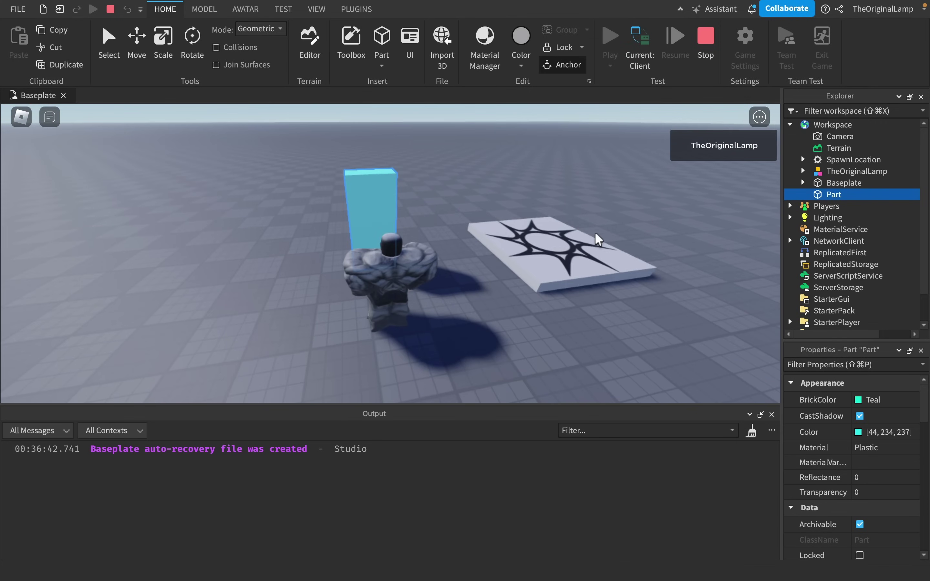
pyautogui.press('s')
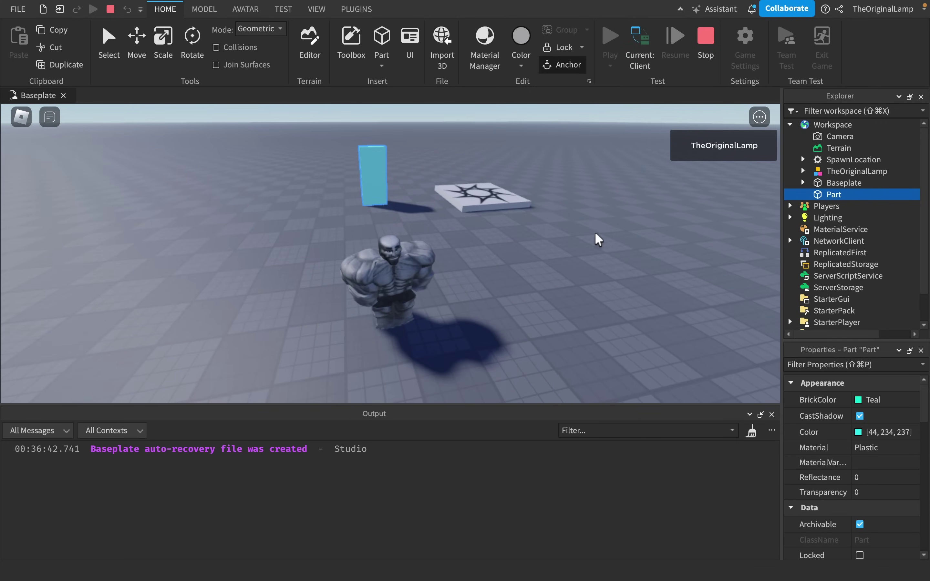
pyautogui.press('w')
pyautogui.moveTo(594, 233); pyautogui.dragTo(595, 232, button='right')
pyautogui.press('s')
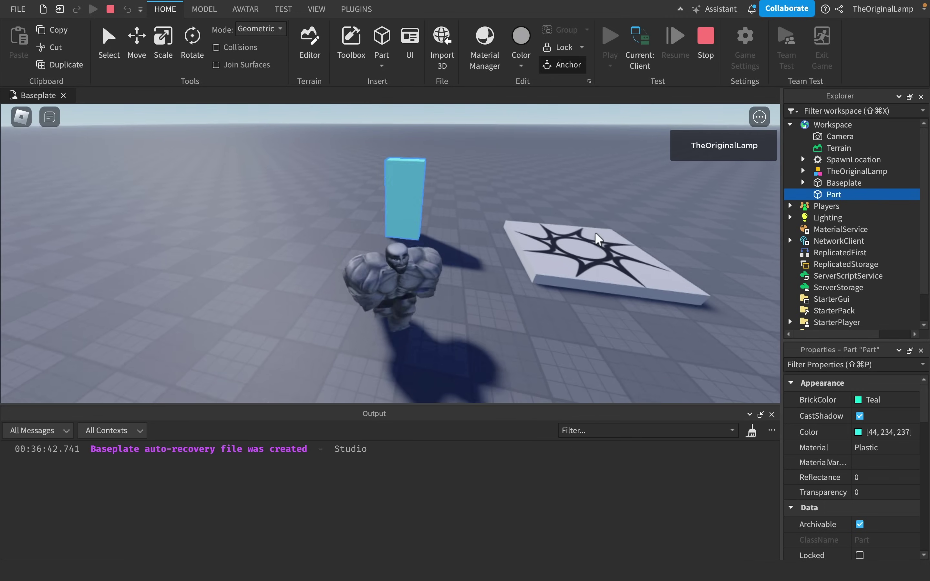
pyautogui.press('w')
pyautogui.press('s')
pyautogui.press('w')
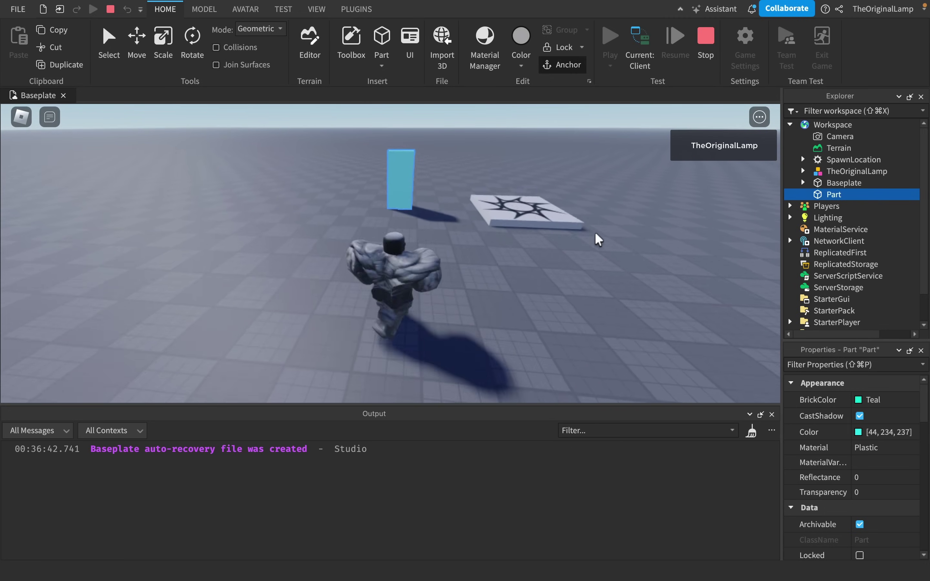
pyautogui.press('w')
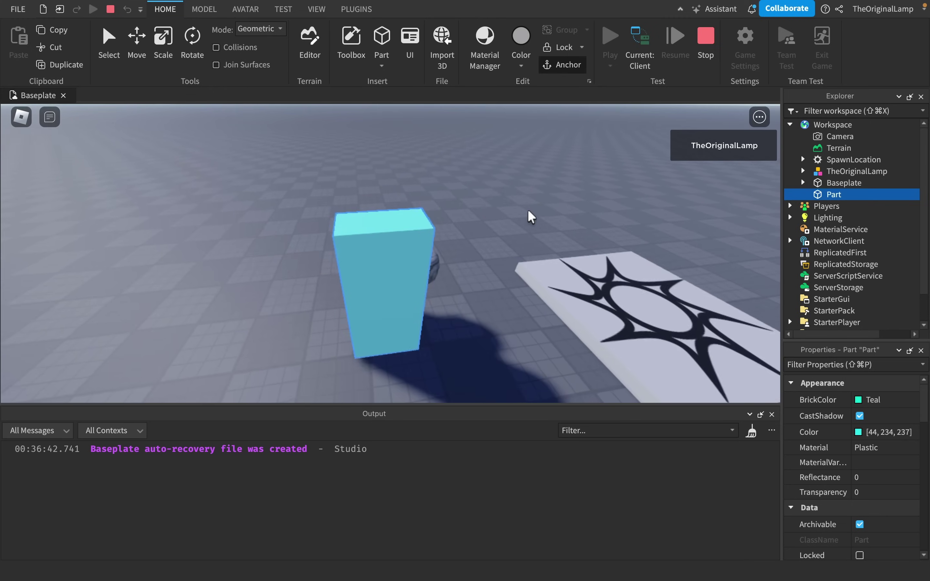
pyautogui.press('s')
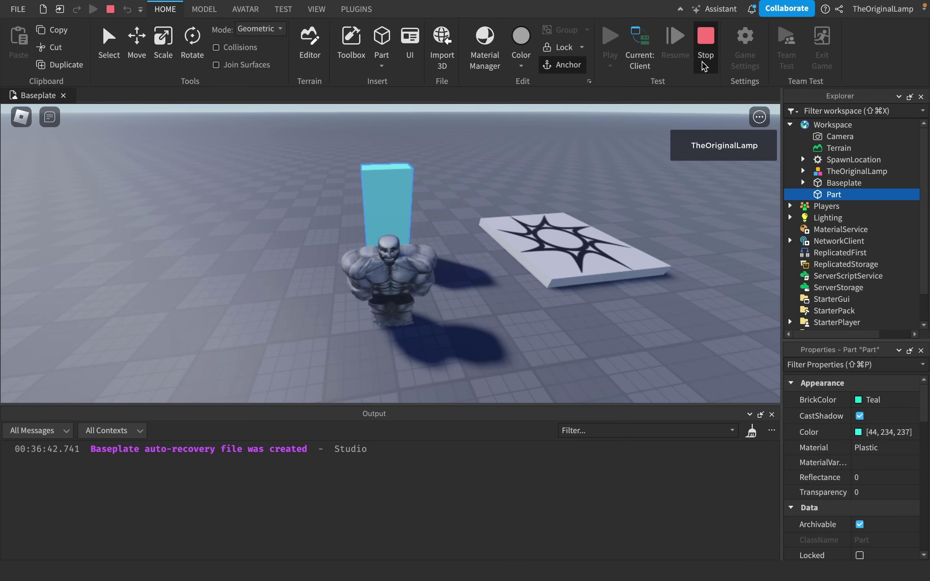
# - Stop the playtest and move the red part slightly farther from the spawn location
pyautogui.click(704, 65)
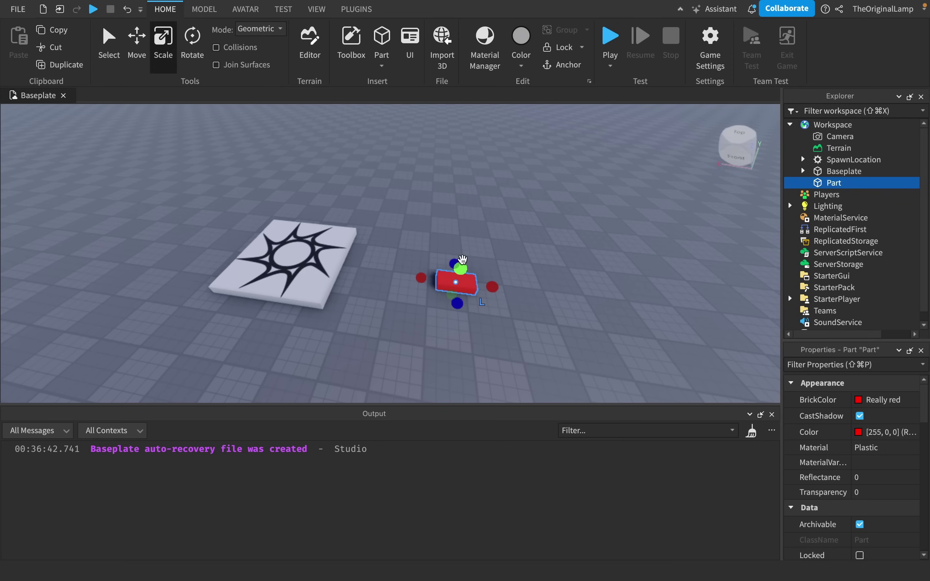
pyautogui.moveTo(441, 266); pyautogui.dragTo(491, 287)
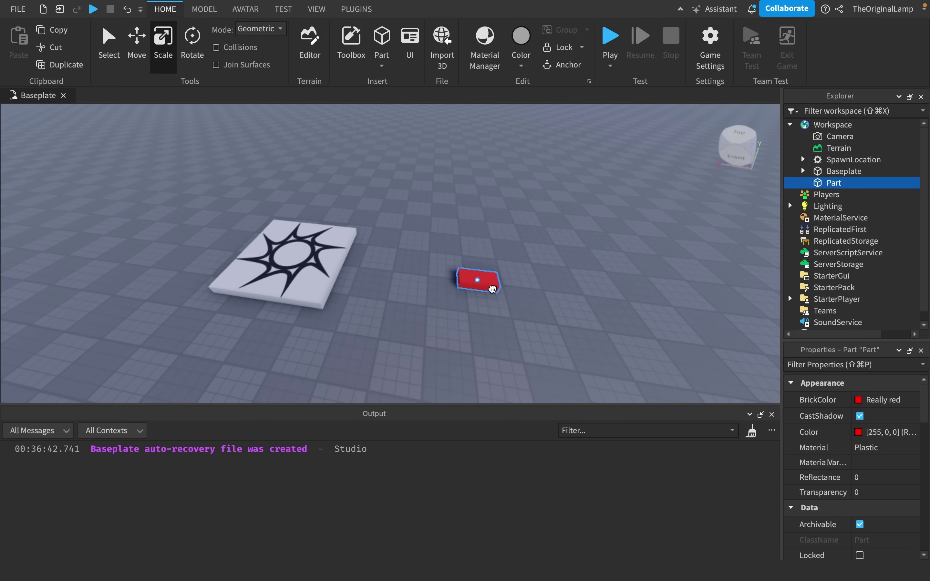
# - Recolour the red part to near-white with RGB values 234, 233, 237
pyautogui.click(857, 432)
pyautogui.click(851, 436)
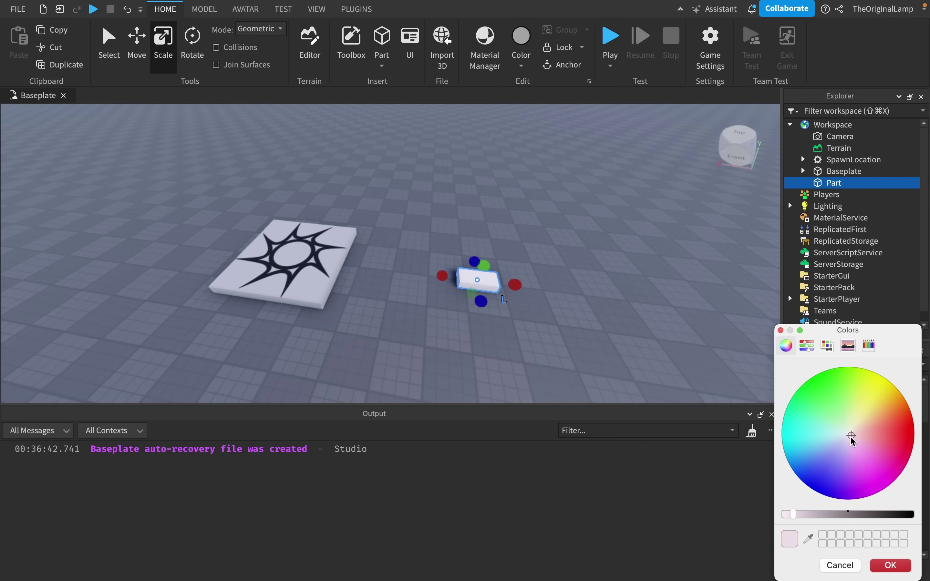
pyautogui.click(892, 565)
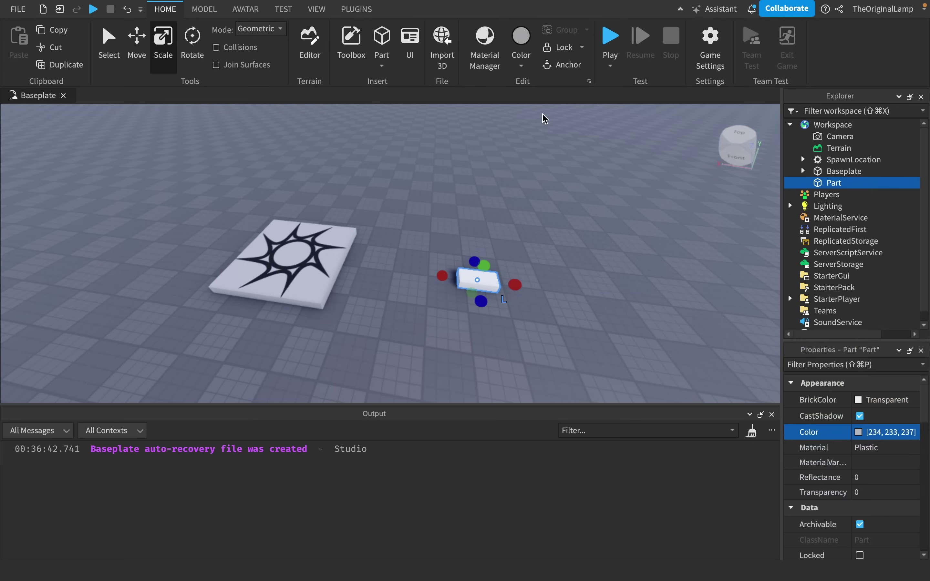
# - Start a playtest and walk the character off the spawn location toward the white part
pyautogui.click(612, 42)
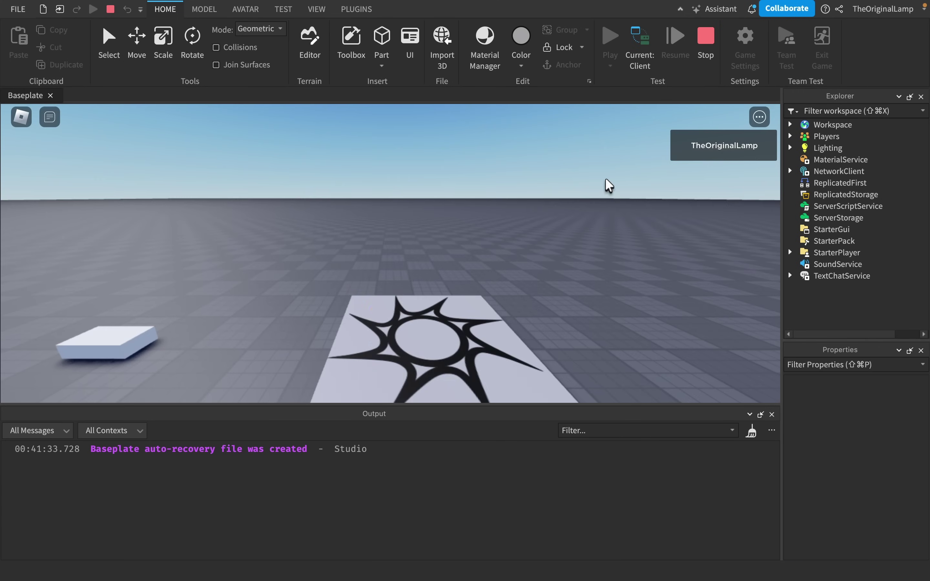
pyautogui.press('w')
pyautogui.moveTo(605, 180); pyautogui.dragTo(604, 181, button='right')
pyautogui.press('a')
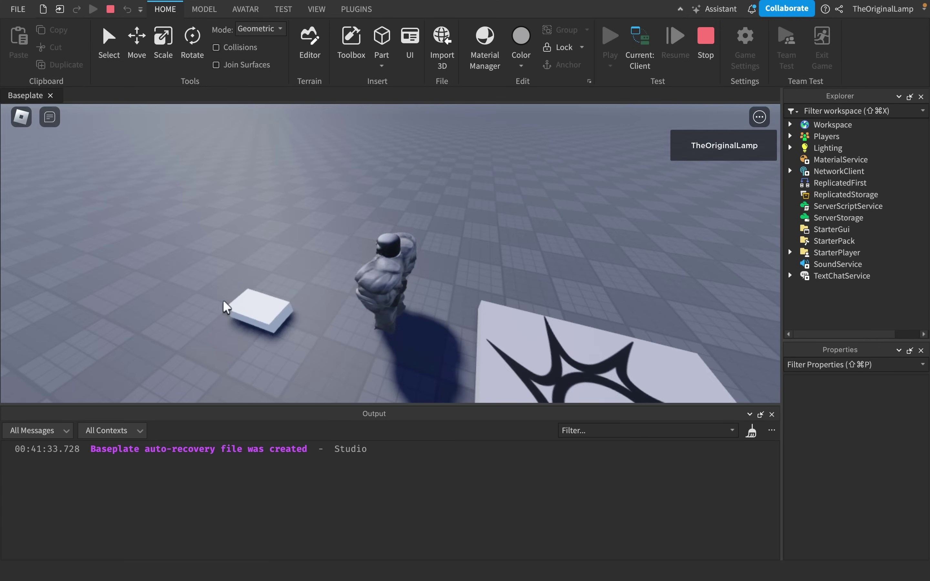
# - Switch to the server view and examine the character and the white part from several angles
pyautogui.click(639, 46)
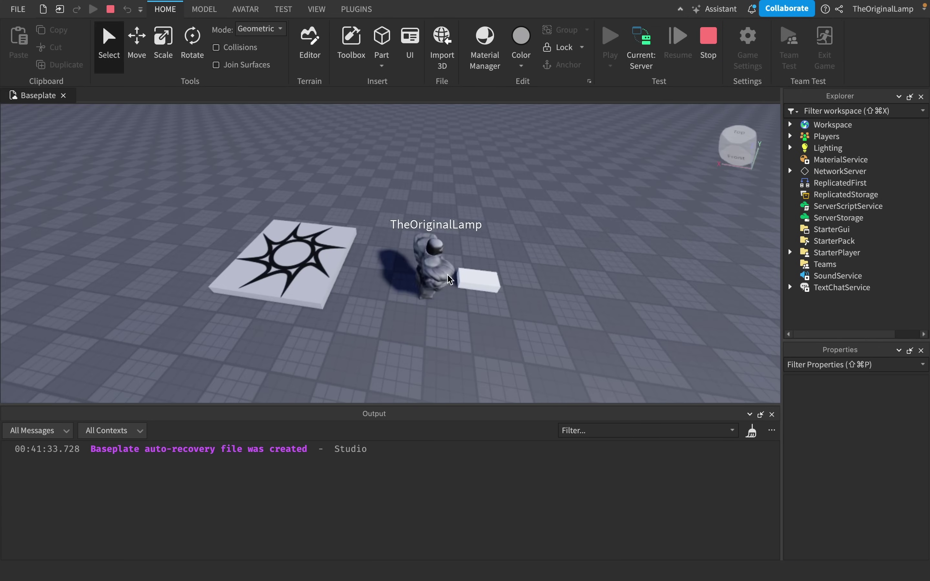
pyautogui.press('d')
pyautogui.moveTo(447, 275); pyautogui.dragTo(548, 329, button='right')
pyautogui.press('s')
pyautogui.press('w')
pyautogui.press('d')
pyautogui.press('s')
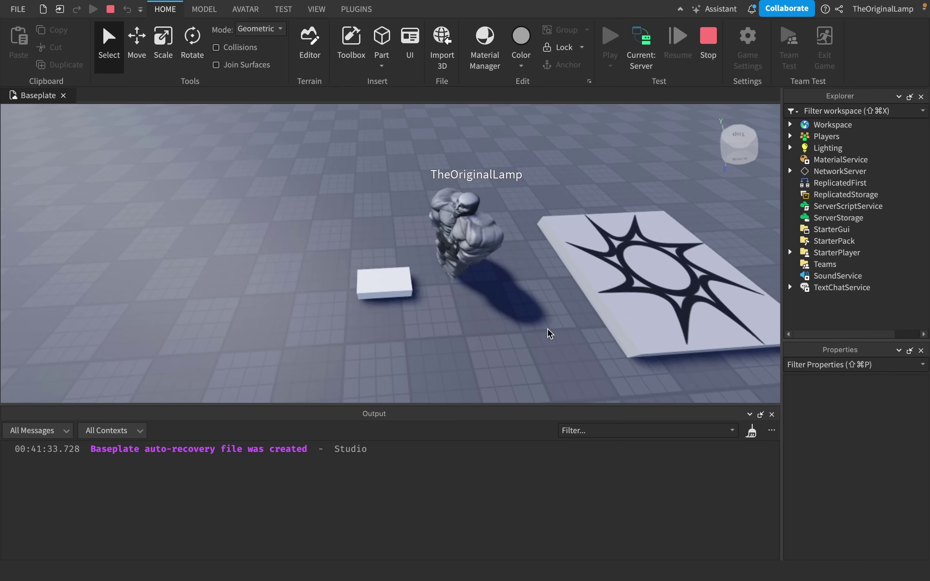
pyautogui.press('w')
pyautogui.moveTo(457, 312); pyautogui.dragTo(456, 310, button='right')
pyautogui.press('s')
pyautogui.scroll(4, 446, 228)
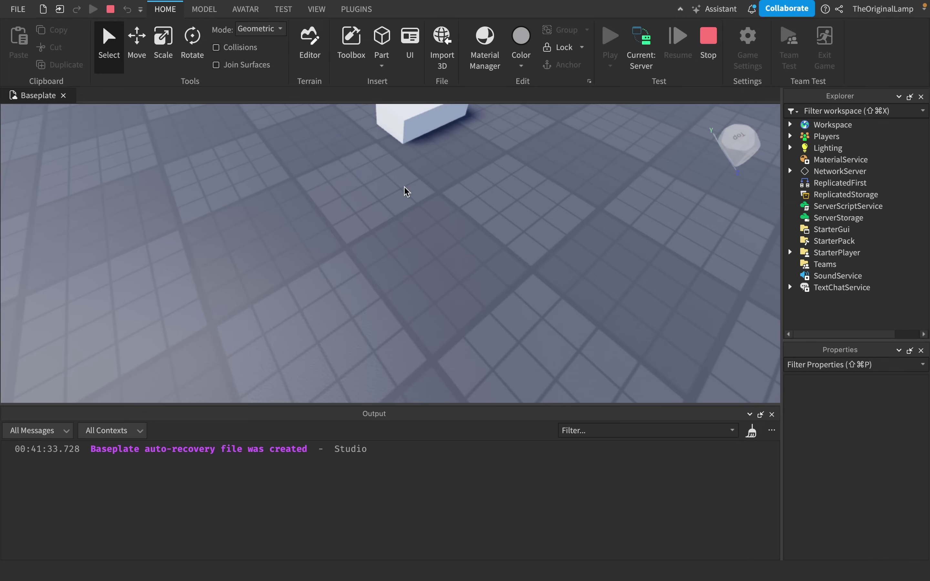
pyautogui.moveTo(404, 187); pyautogui.dragTo(405, 188, button='right')
pyautogui.scroll(-4, 405, 246)
pyautogui.scroll(2, 405, 244)
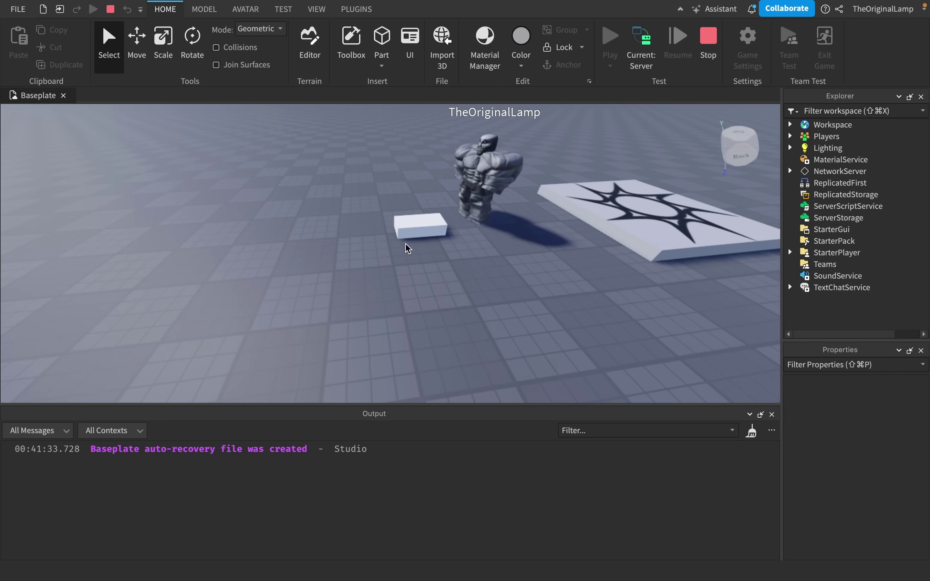
pyautogui.moveTo(470, 242); pyautogui.dragTo(492, 297, button='right')
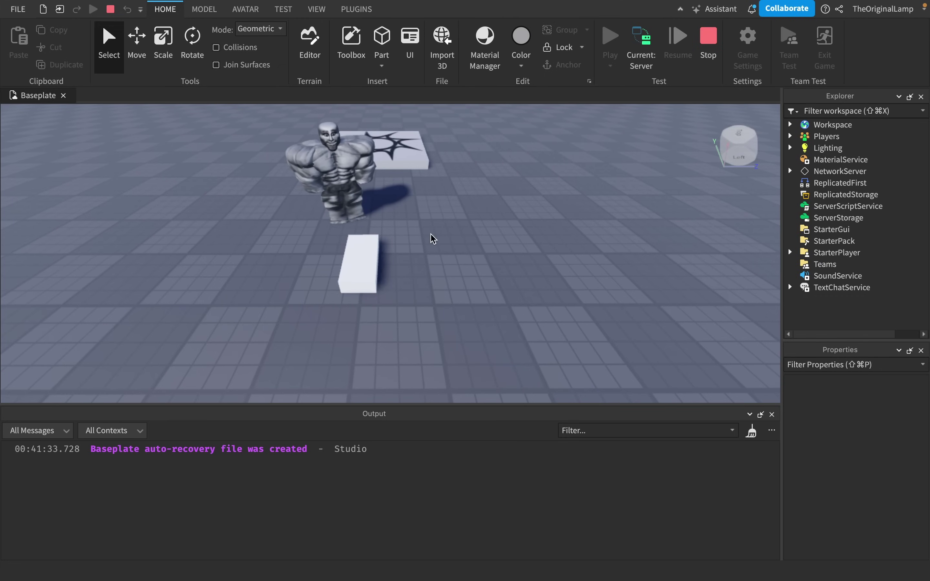
# - Return to the client view and walk the character around to the other side of the white part
pyautogui.click(641, 46)
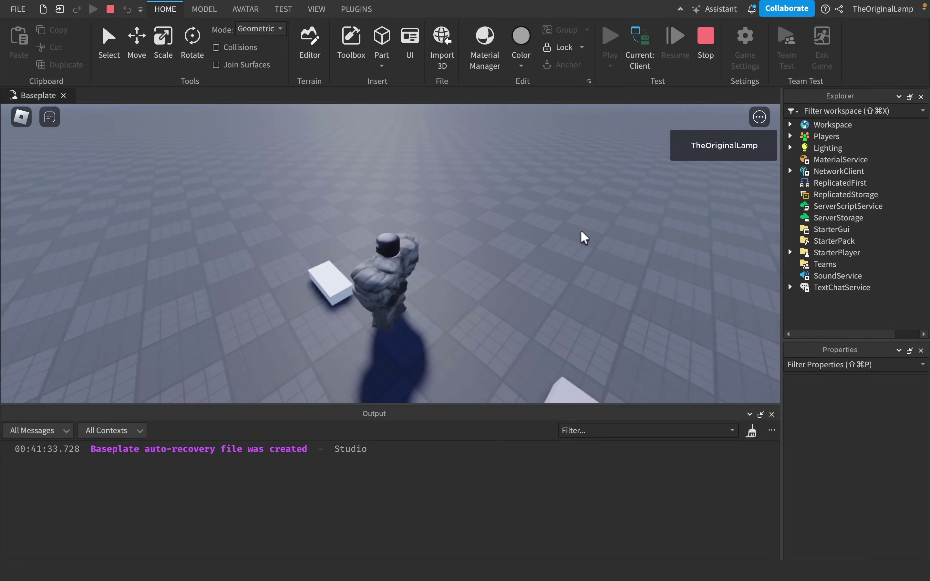
pyautogui.press('a')
pyautogui.press('s')
pyautogui.press('a')
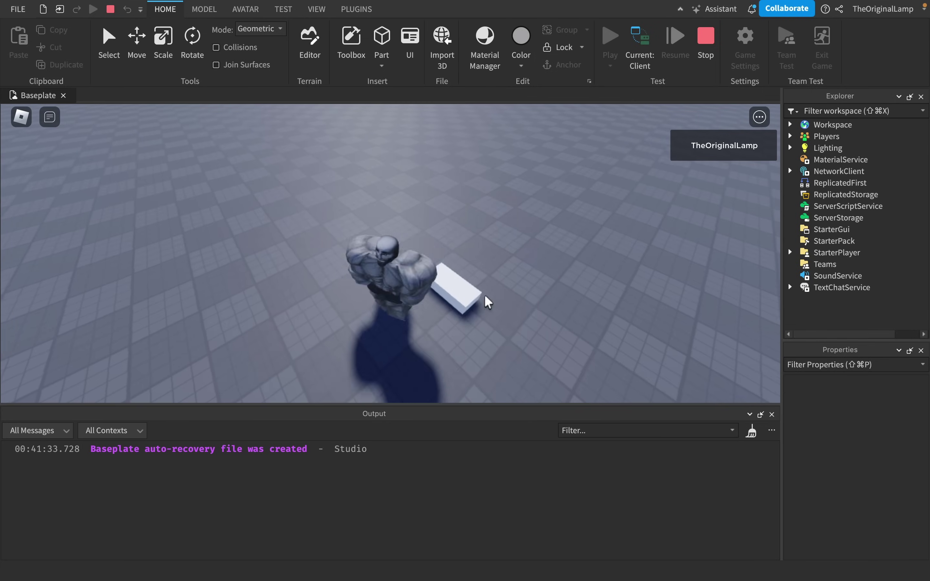
pyautogui.moveTo(494, 272); pyautogui.dragTo(493, 273, button='right')
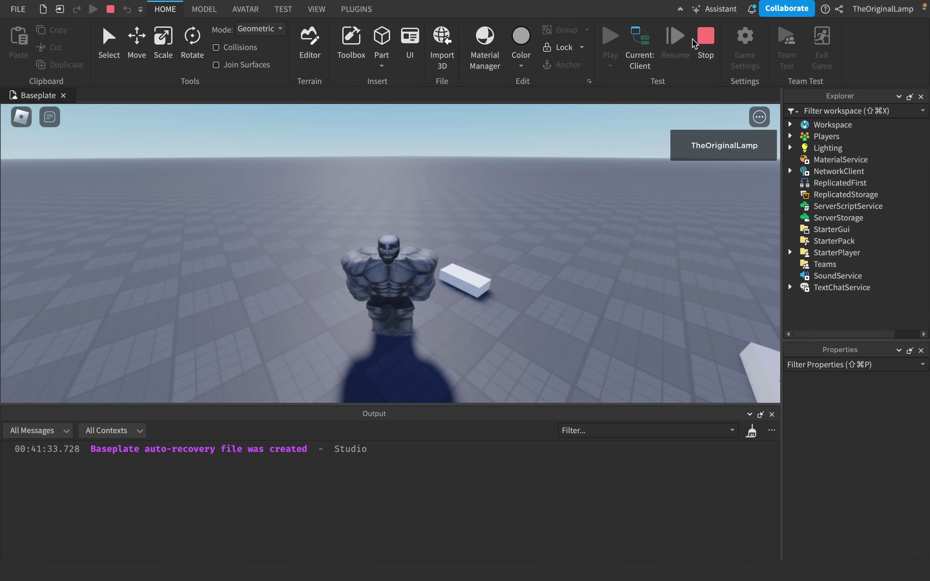
pyautogui.click(640, 46)
pyautogui.click(640, 46)
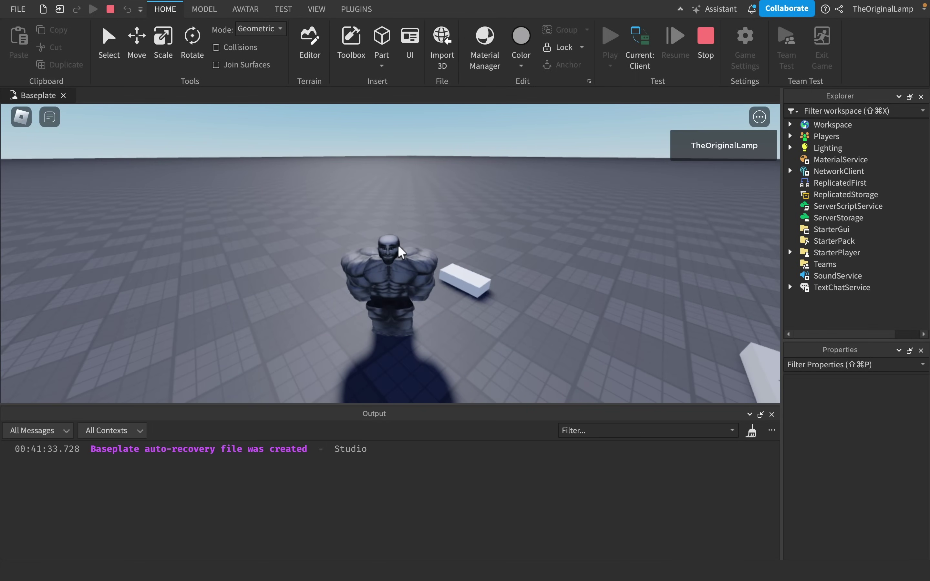
pyautogui.moveTo(493, 227); pyautogui.dragTo(495, 228, button='right')
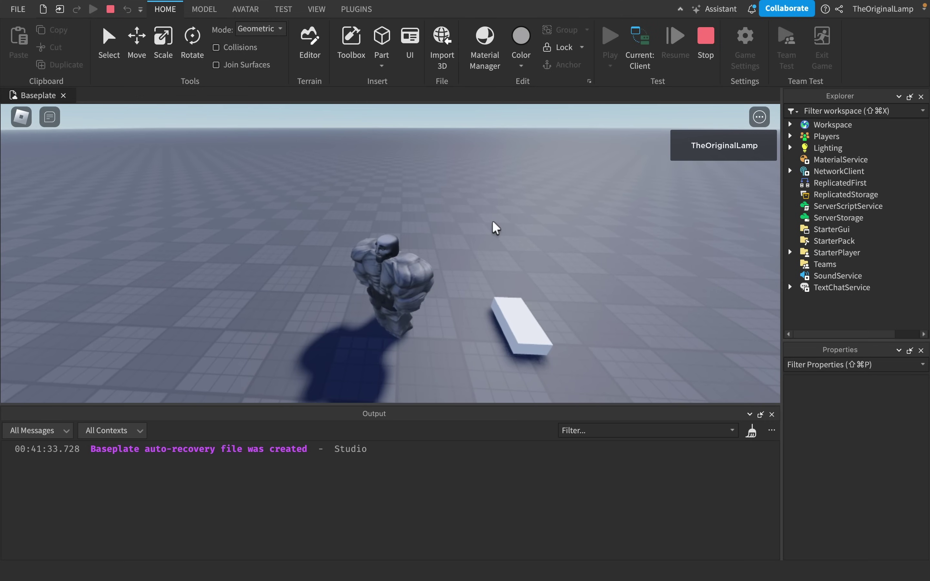
# - Recolour the workspace part to light green, RGB 109, 240, 104, in the client view
pyautogui.click(790, 124)
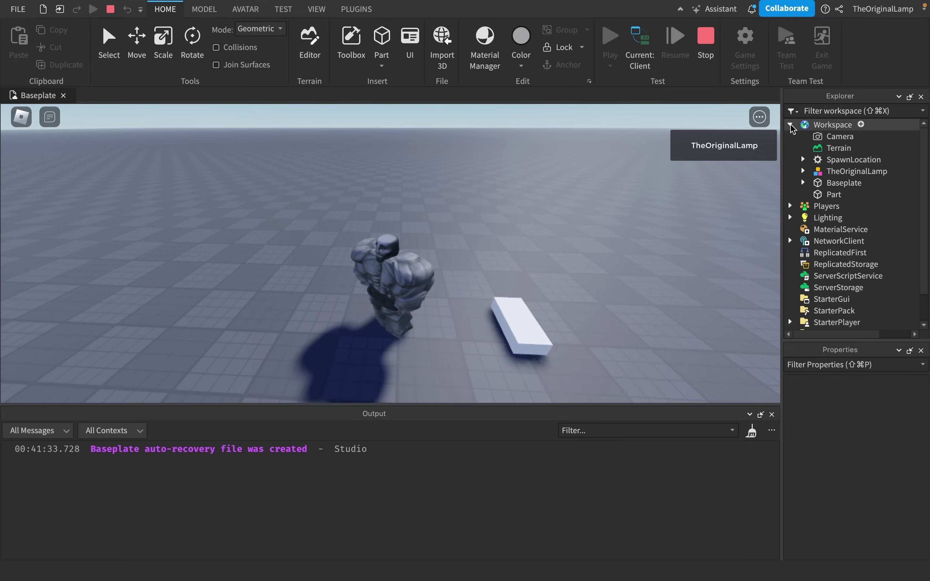
pyautogui.click(834, 194)
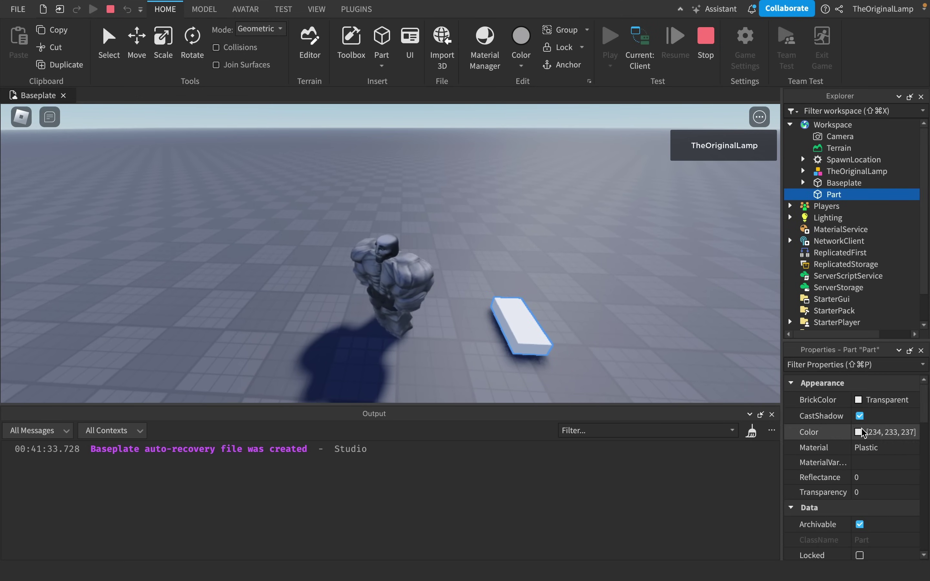
pyautogui.click(862, 427)
pyautogui.click(823, 414)
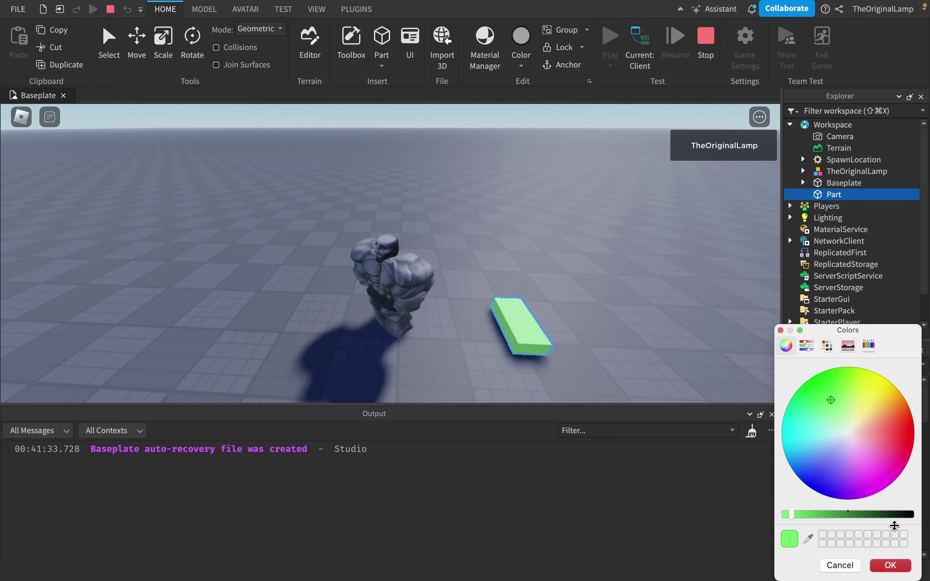
pyautogui.click(890, 565)
pyautogui.moveTo(686, 361); pyautogui.dragTo(686, 360, button='right')
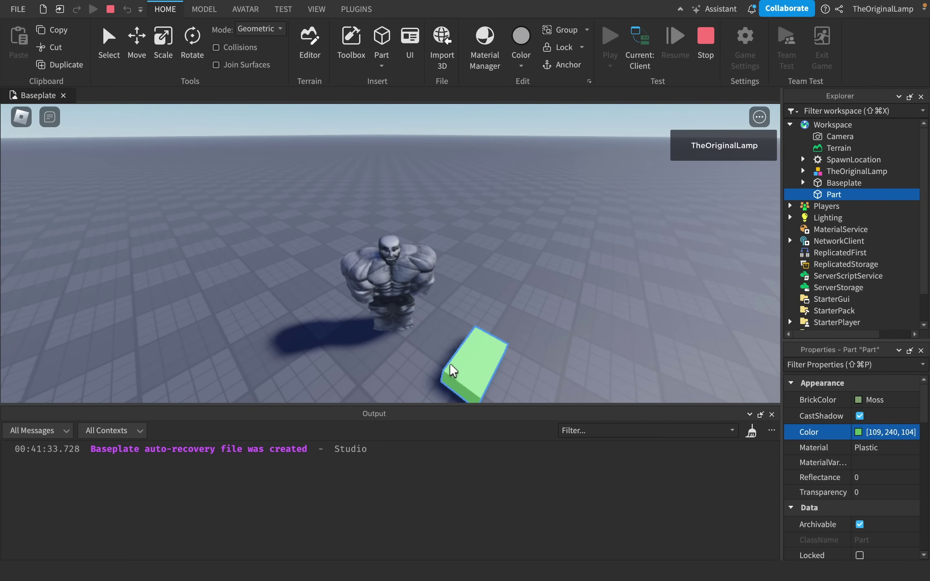
# - Compare the part's colour in the server view with the client view, ending in the client view
pyautogui.click(638, 58)
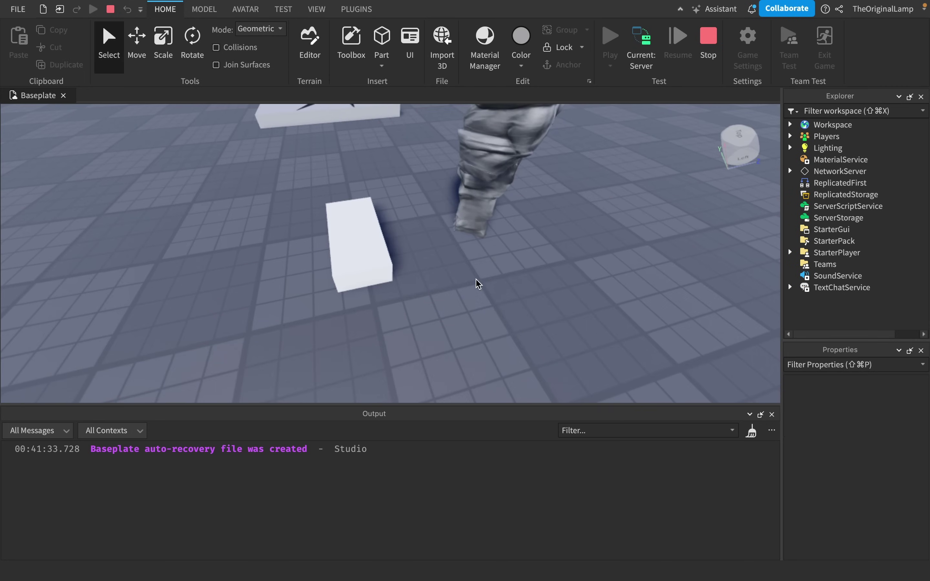
pyautogui.moveTo(477, 279); pyautogui.dragTo(476, 279, button='right')
pyautogui.press('s')
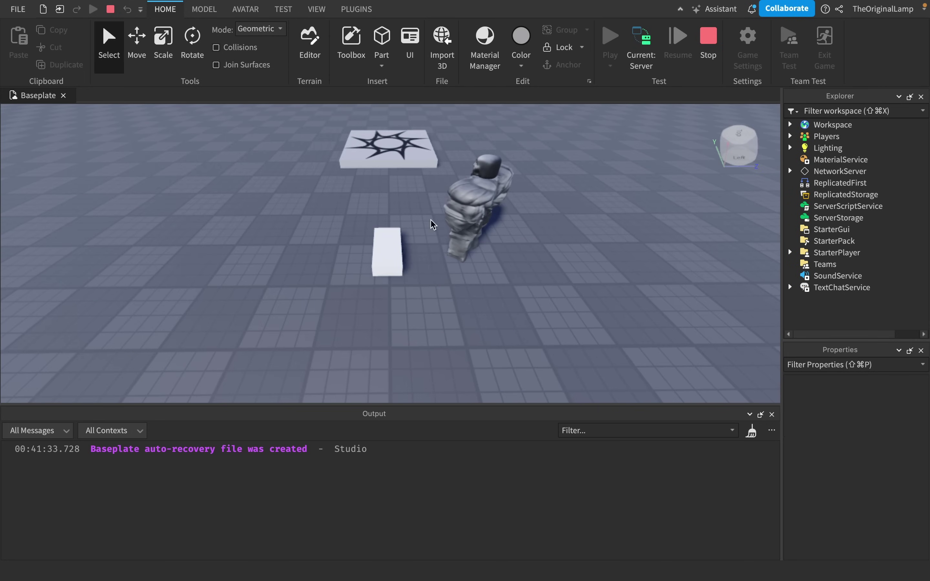
pyautogui.click(641, 48)
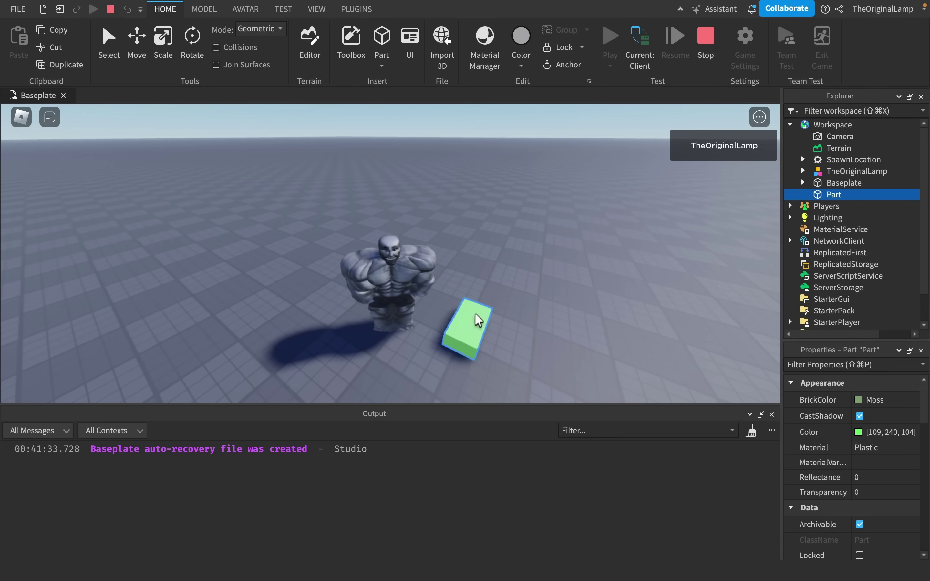
# - Switch to the server view and examine the part and character from a wider viewpoint
pyautogui.click(638, 61)
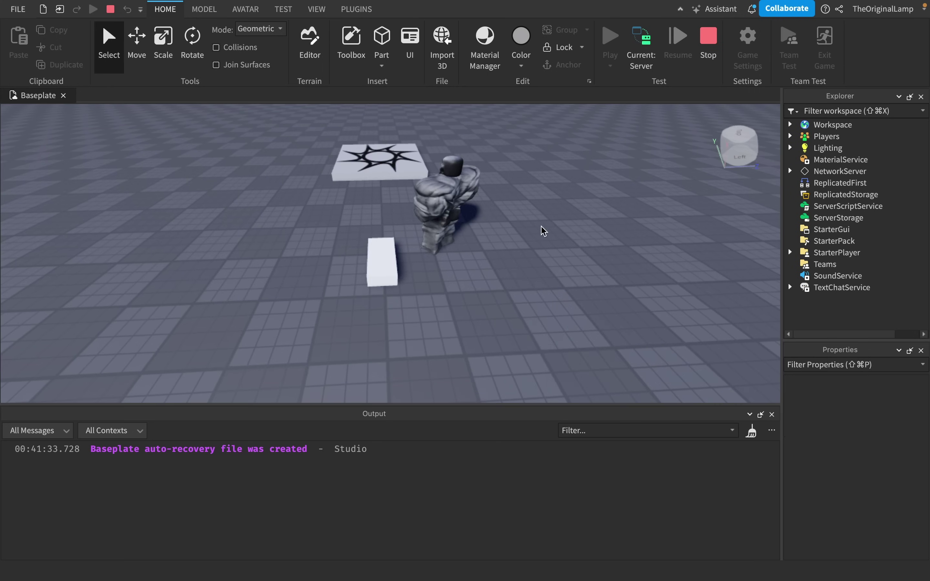
pyautogui.press('a')
pyautogui.press('d')
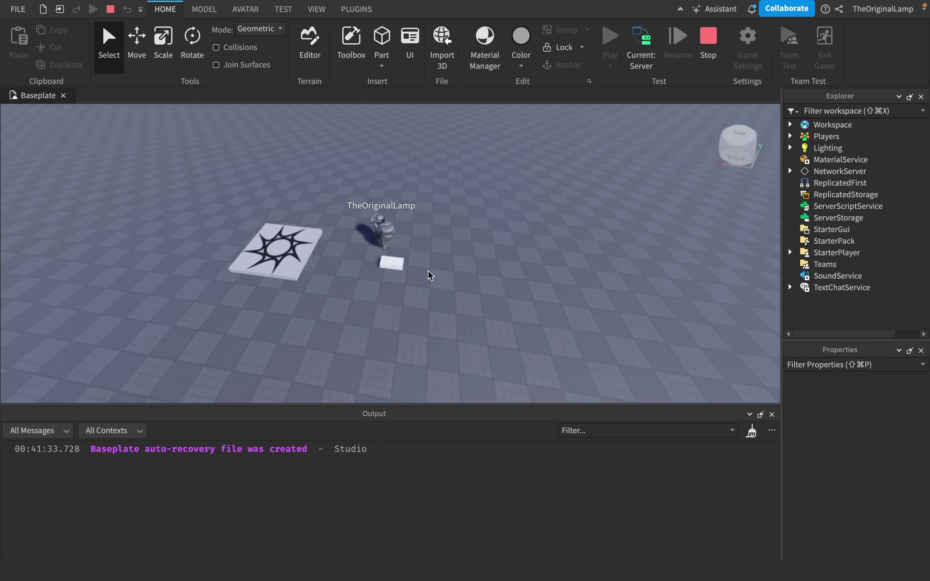
pyautogui.press('a')
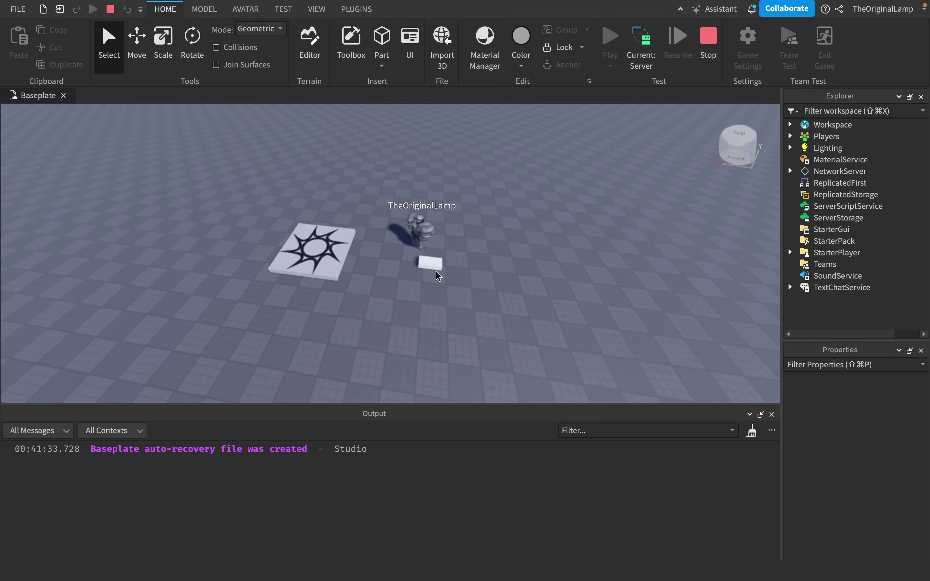
pyautogui.moveTo(631, 241); pyautogui.dragTo(632, 242, button='right')
pyautogui.press('s')
pyautogui.press('w')
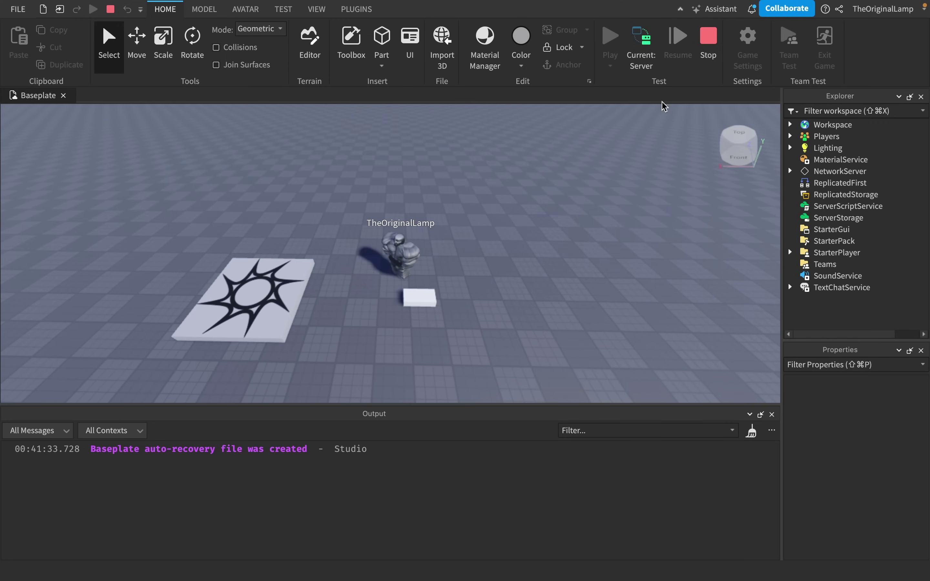
# - Return to the client view and walk the character around the green part
pyautogui.click(640, 37)
pyautogui.moveTo(554, 265); pyautogui.dragTo(554, 265, button='right')
pyautogui.press('s')
pyautogui.press('a')
pyautogui.press('w')
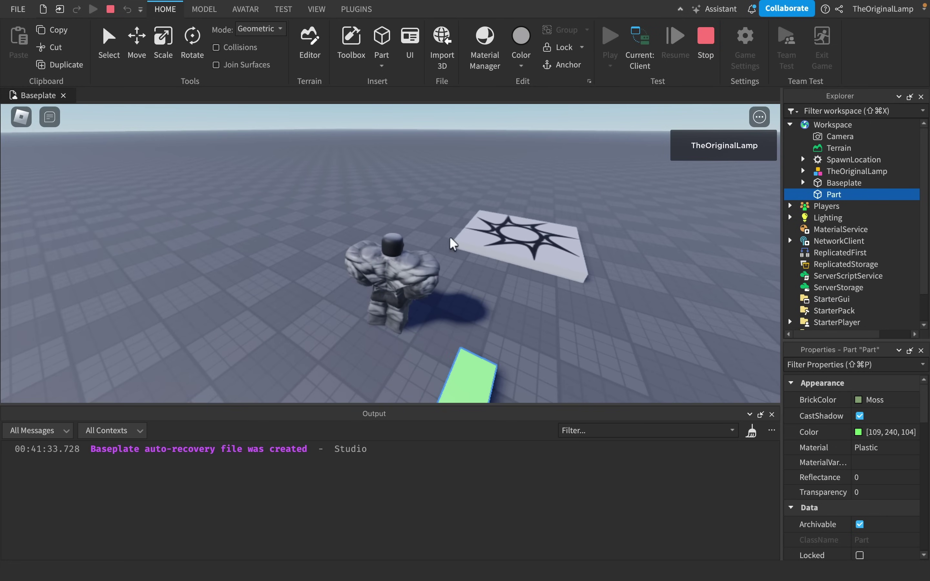
# - Check the character's new position beside the part from a distance in the server view
pyautogui.click(639, 43)
pyautogui.moveTo(556, 353)
pyautogui.mouseDown(button='right')
pyautogui.moveTo(533, 349)
pyautogui.moveTo(543, 365)
pyautogui.mouseUp(button='right')
pyautogui.scroll(-5, 425, 348)
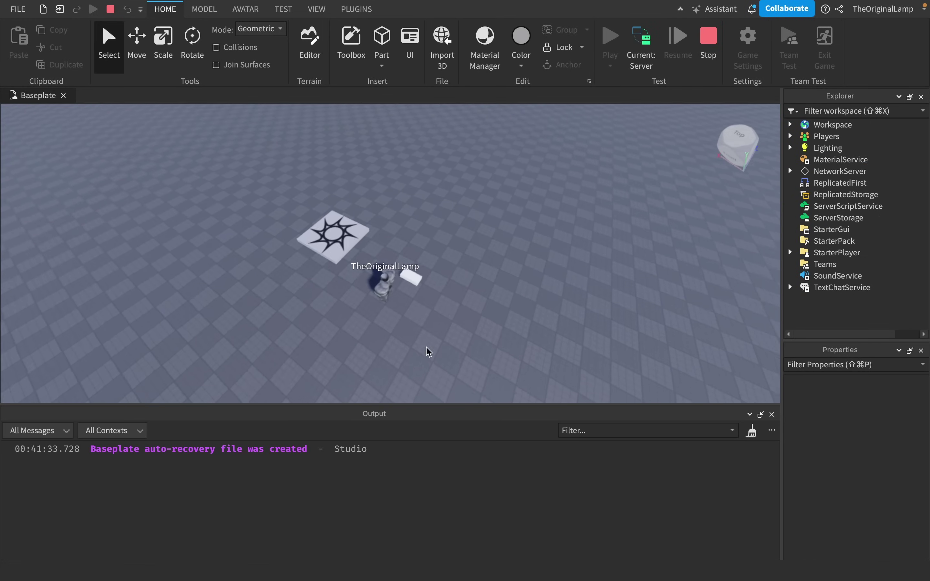
pyautogui.moveTo(410, 272); pyautogui.dragTo(411, 283, button='right')
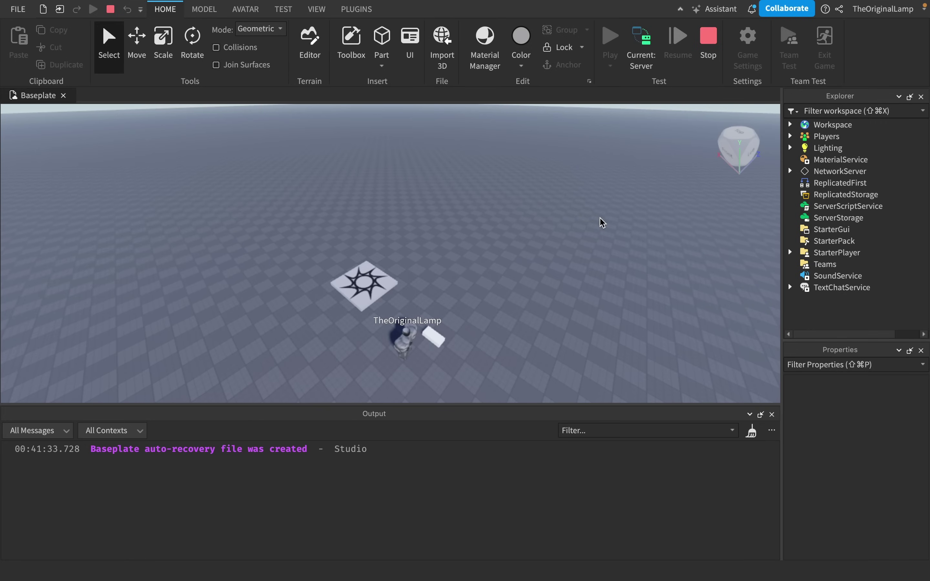
# - In the client view, walk the character away from the green part and across the spawn location to its far side
pyautogui.click(646, 65)
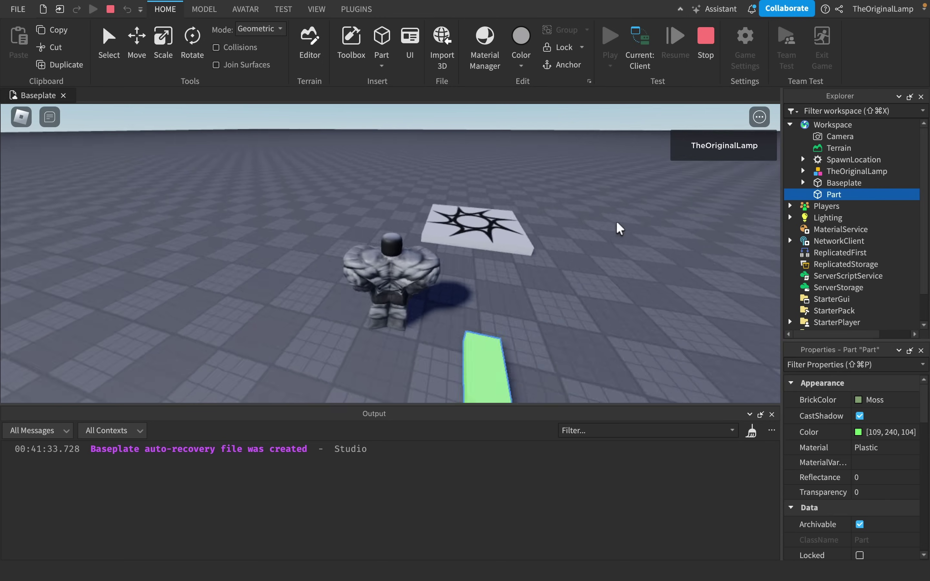
pyautogui.press('s')
pyautogui.moveTo(616, 221); pyautogui.dragTo(616, 221, button='right')
pyautogui.press('s')
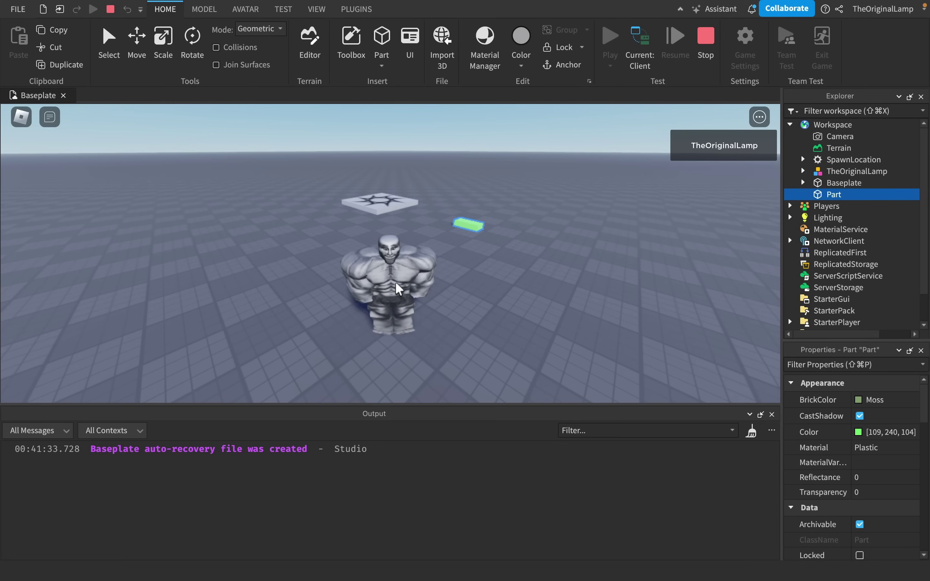
pyautogui.moveTo(395, 282); pyautogui.dragTo(394, 282, button='right')
pyautogui.press('w')
pyautogui.moveTo(445, 259); pyautogui.dragTo(445, 259, button='right')
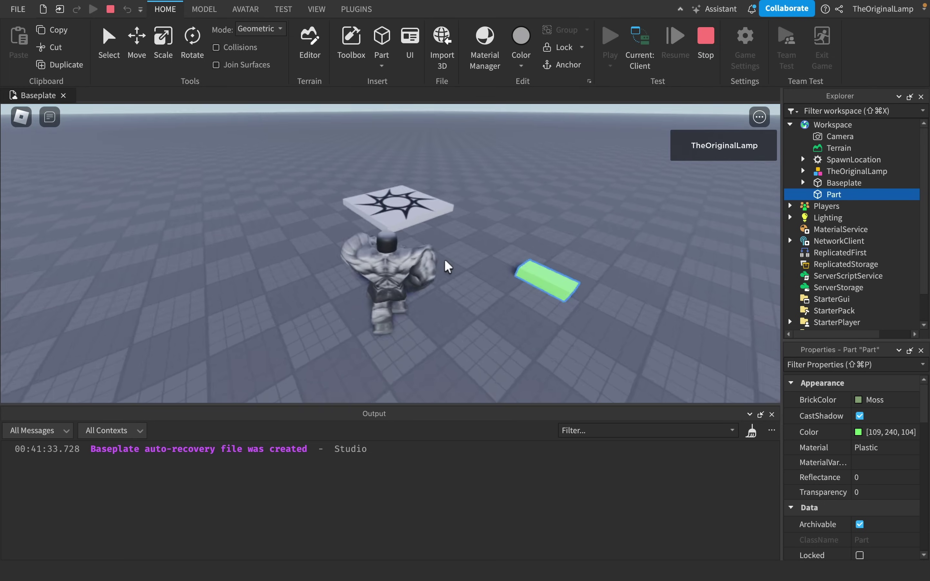
pyautogui.press('w')
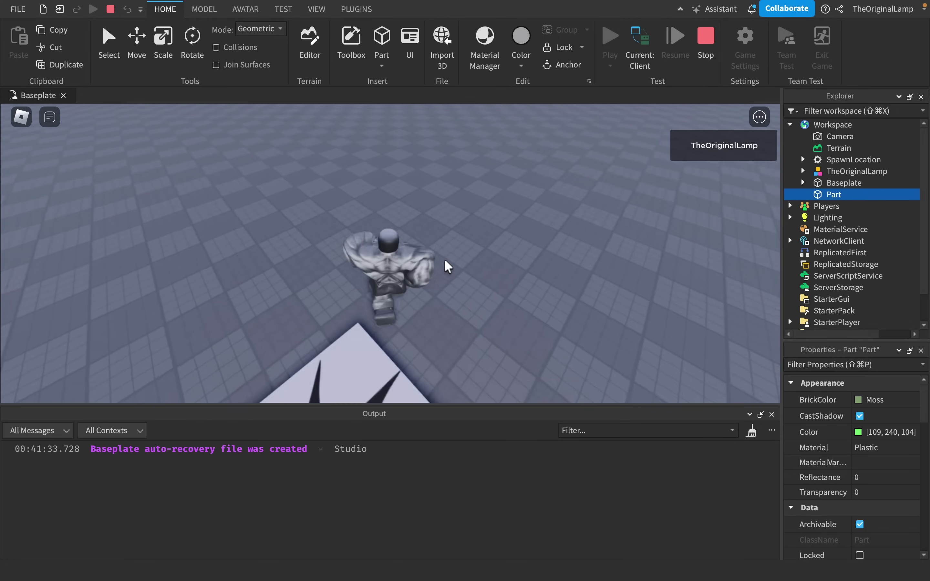
pyautogui.press('w')
pyautogui.moveTo(445, 259); pyautogui.dragTo(445, 258, button='right')
pyautogui.press('s')
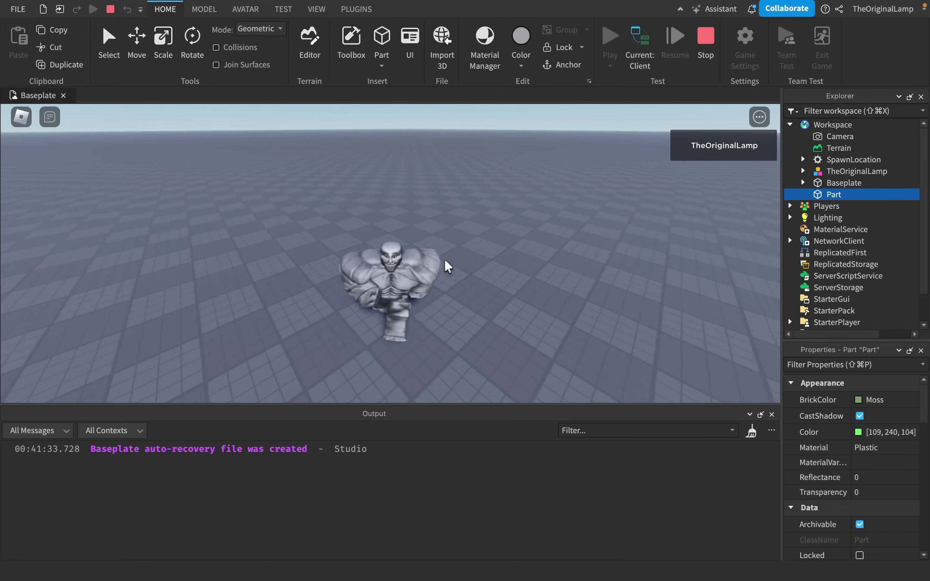
# - Switch to the server view and inspect the character up close beyond the spawn location
pyautogui.click(640, 50)
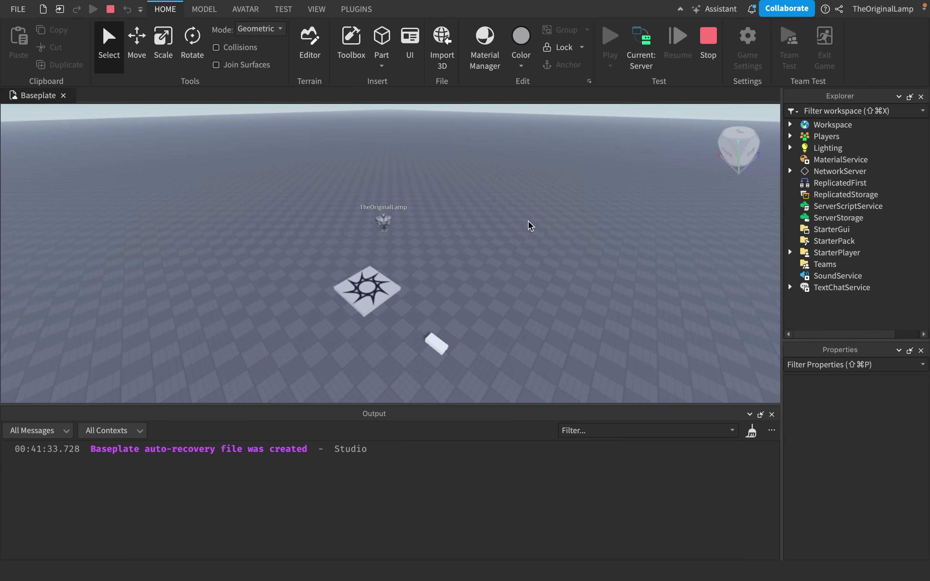
pyautogui.moveTo(529, 221); pyautogui.dragTo(529, 220, button='right')
pyautogui.press('w')
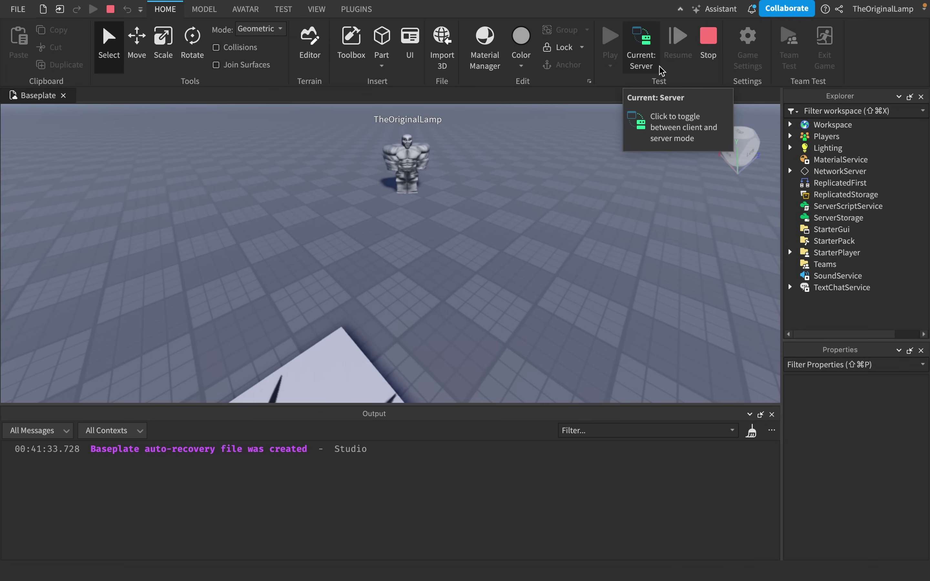
# - Return to the client view and run the character past the spawn location and the green part, far out onto the baseplate
pyautogui.moveTo(467, 276); pyautogui.dragTo(464, 265, button='right')
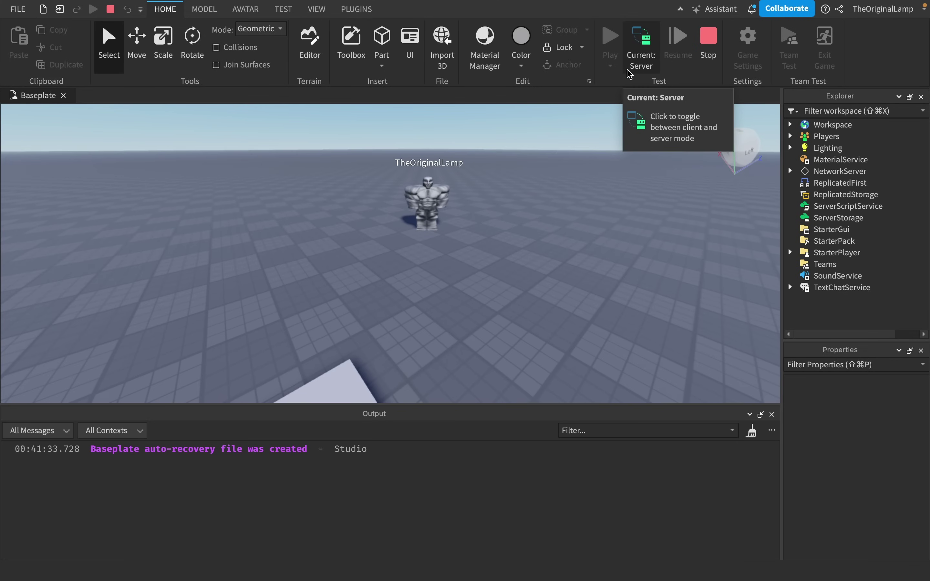
pyautogui.click(628, 70)
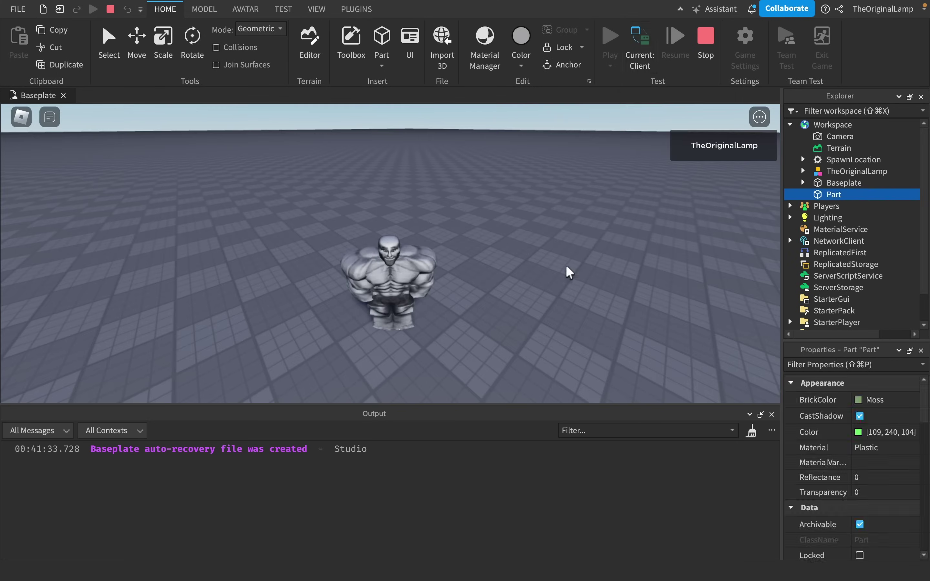
pyautogui.press('w')
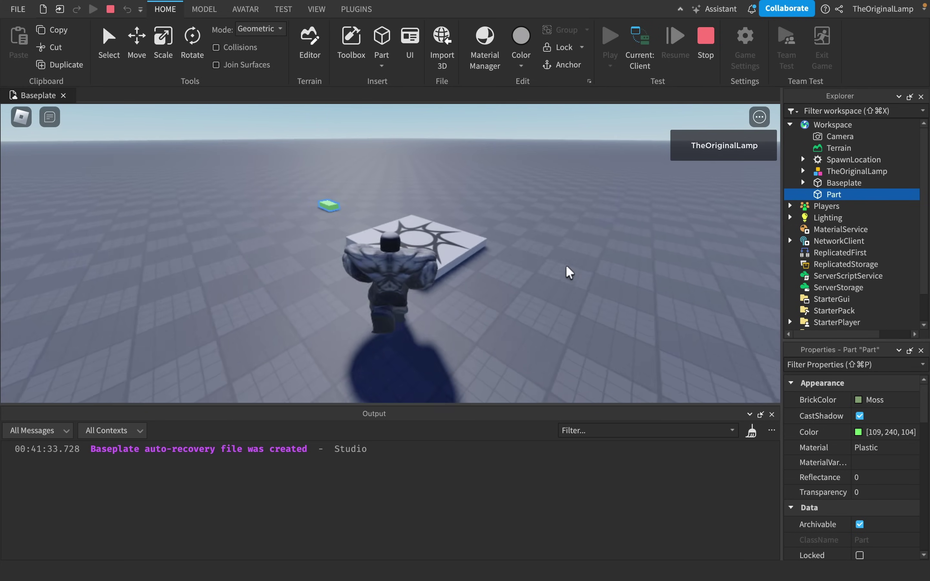
pyautogui.press('w')
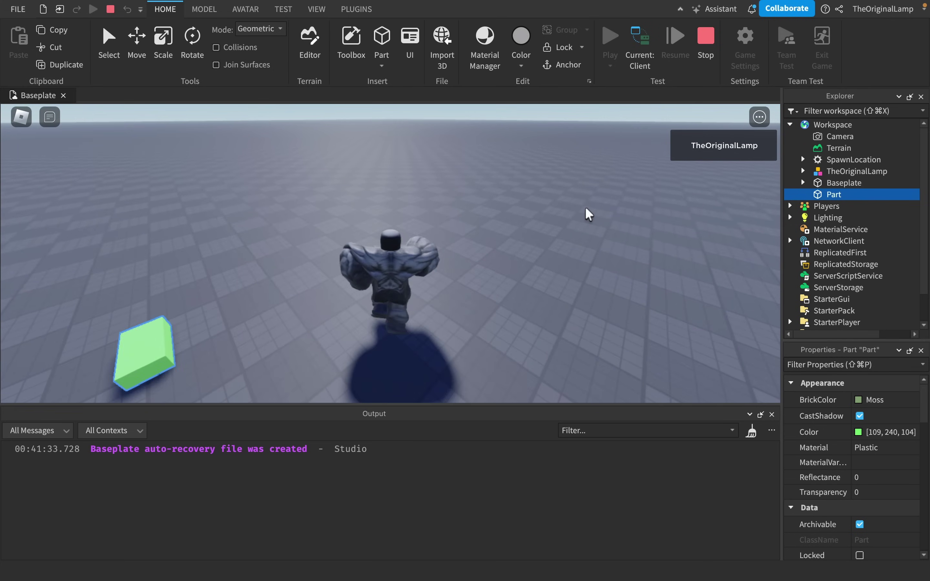
pyautogui.press('s')
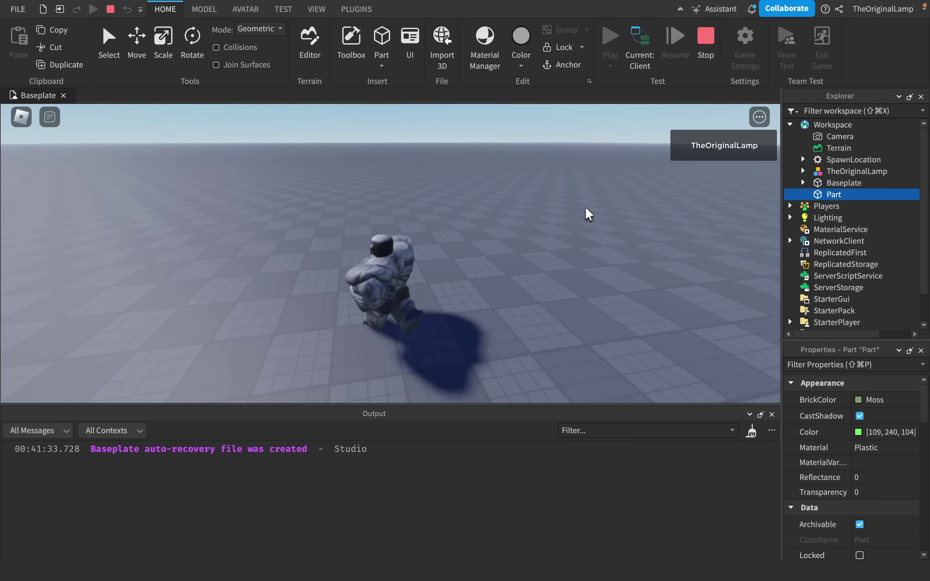
pyautogui.press('s')
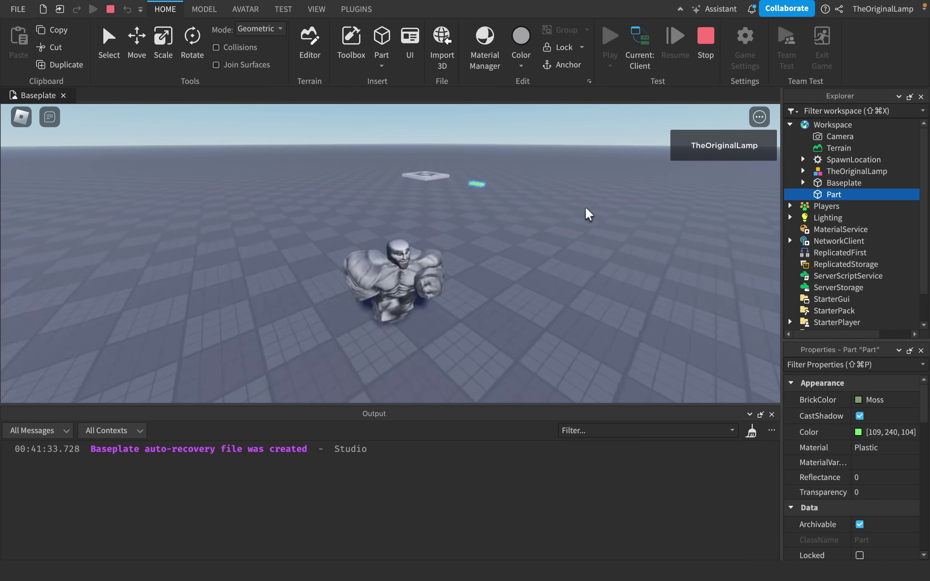
# - Run the character back towards the spawn location with a few jumps, stopping right beside it
pyautogui.press('w')
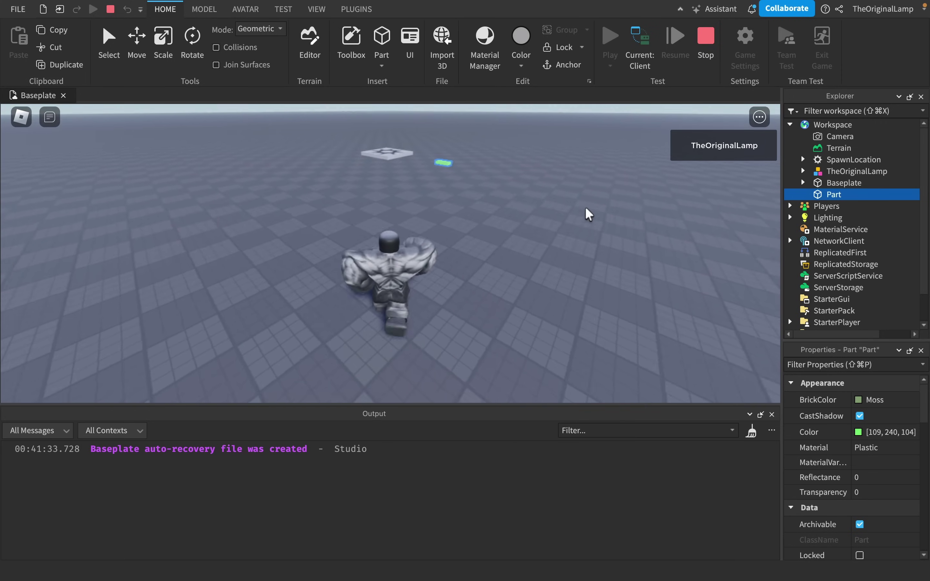
pyautogui.press('s')
pyautogui.press('w')
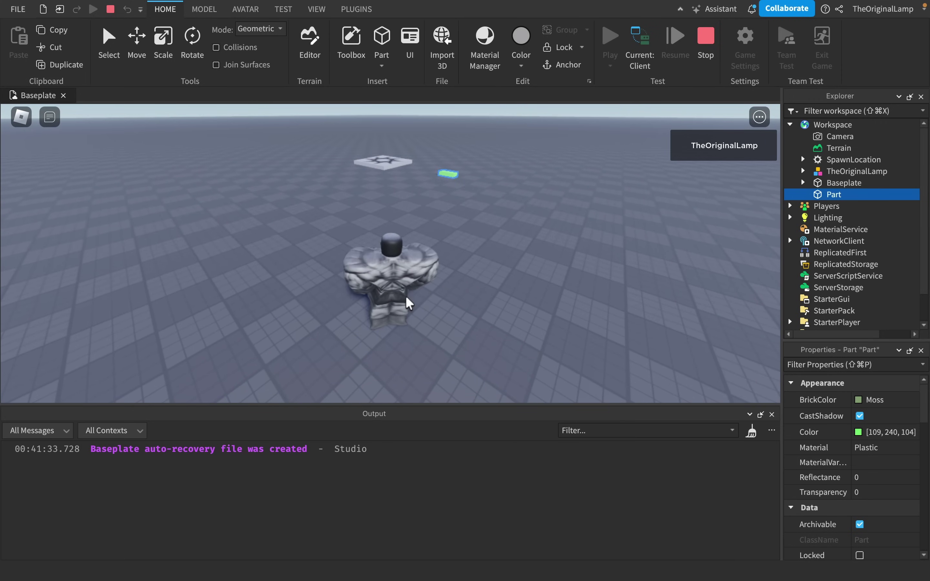
pyautogui.moveTo(405, 297); pyautogui.dragTo(405, 296, button='right')
pyautogui.press('w')
pyautogui.press('space')
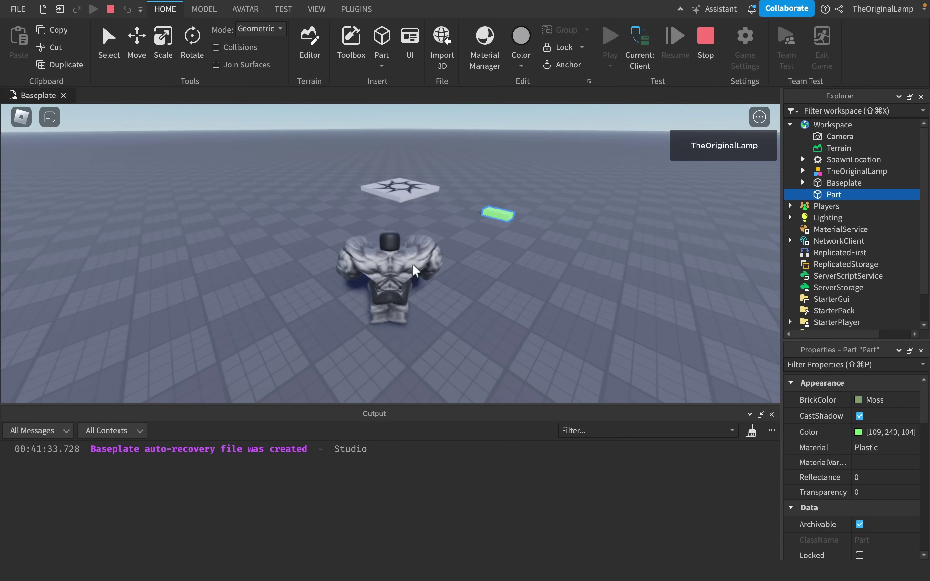
pyautogui.press('w')
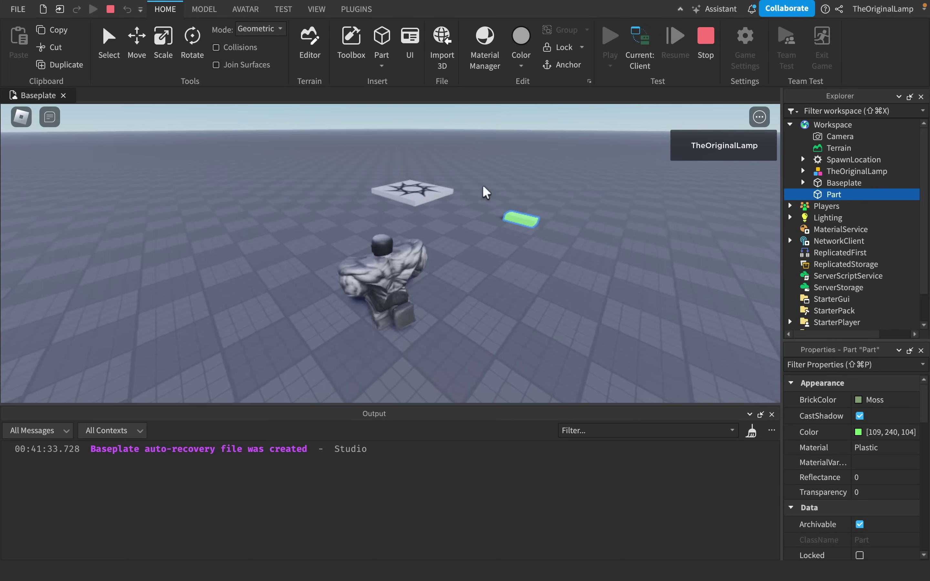
pyautogui.press('w')
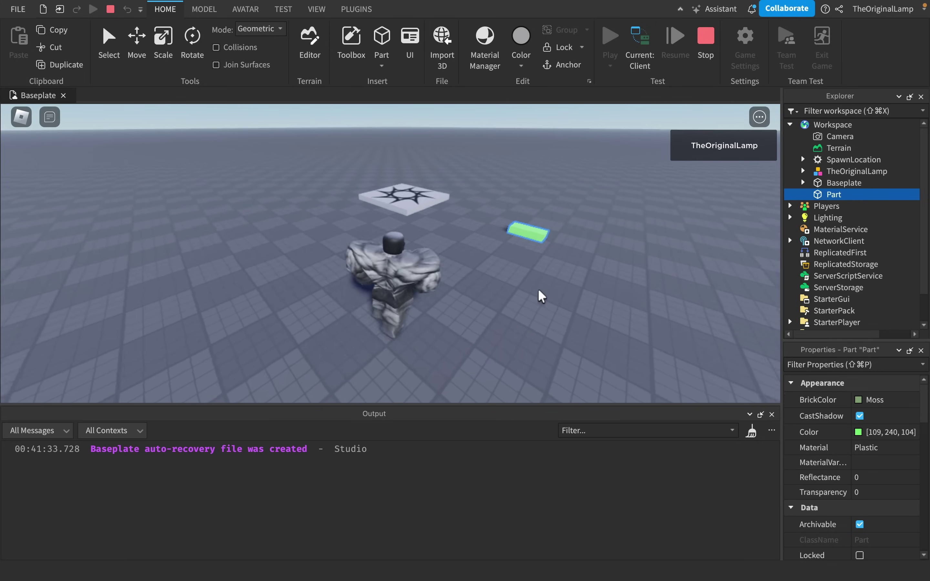
pyautogui.moveTo(537, 289); pyautogui.dragTo(538, 288, button='right')
pyautogui.press('a')
pyautogui.press('space')
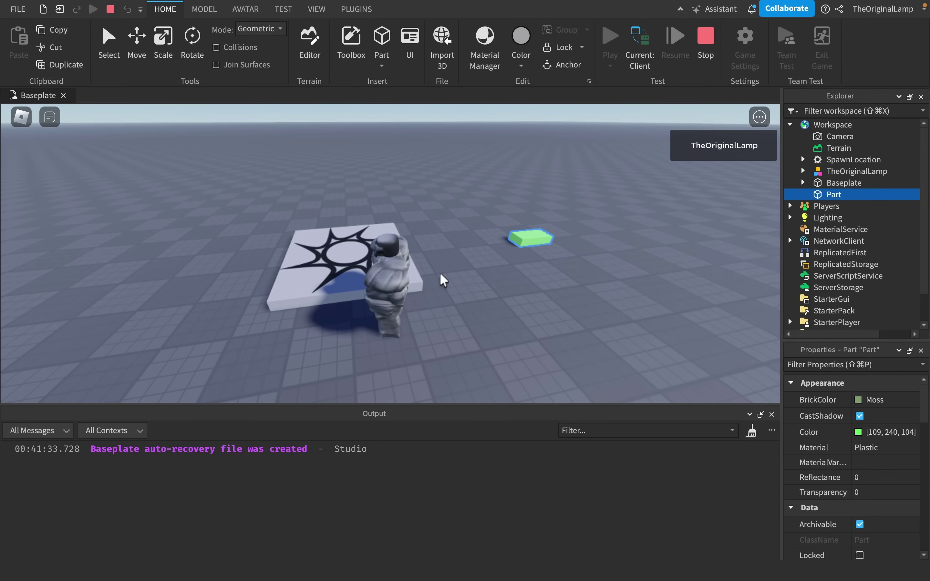
# - Glance at the server view, and in the client view run and jump the character across the open baseplate
pyautogui.click(639, 49)
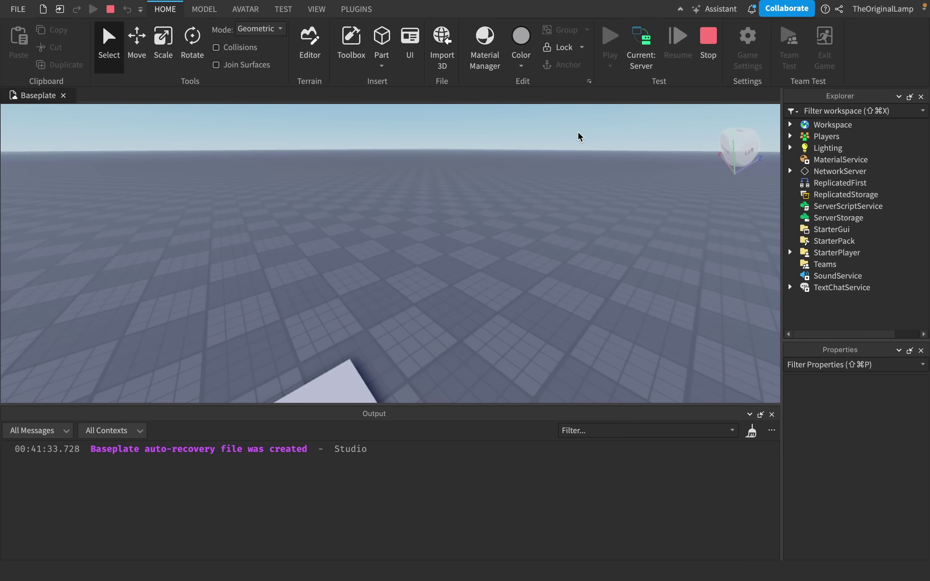
pyautogui.click(630, 69)
pyautogui.moveTo(515, 280); pyautogui.dragTo(335, 244, button='right')
pyautogui.press('w')
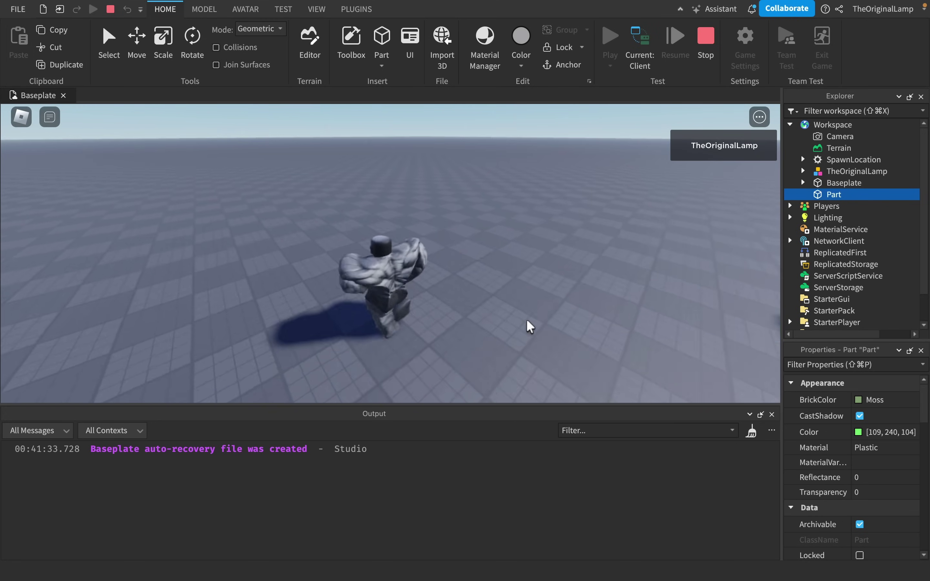
pyautogui.press('space')
pyautogui.moveTo(526, 319); pyautogui.dragTo(526, 296, button='right')
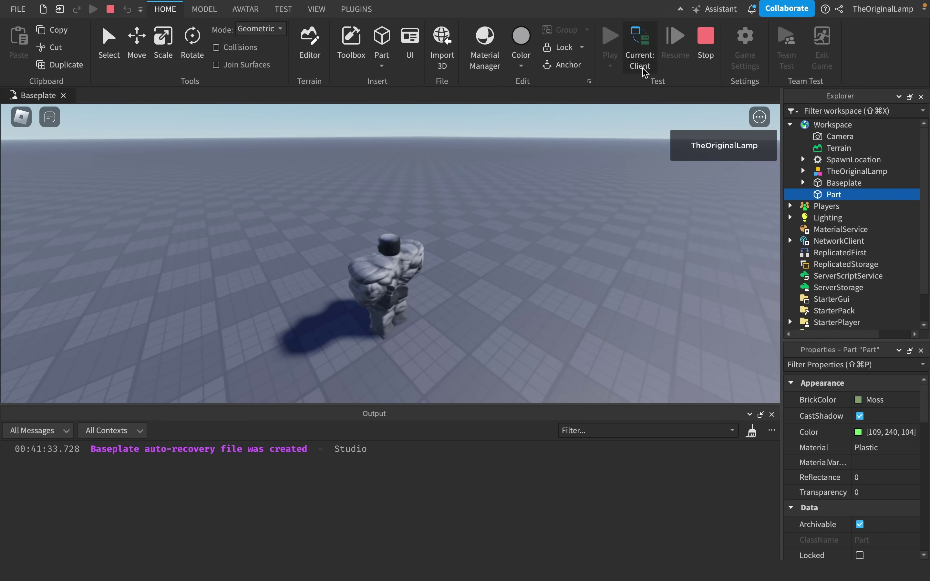
pyautogui.press('space')
pyautogui.press('space')
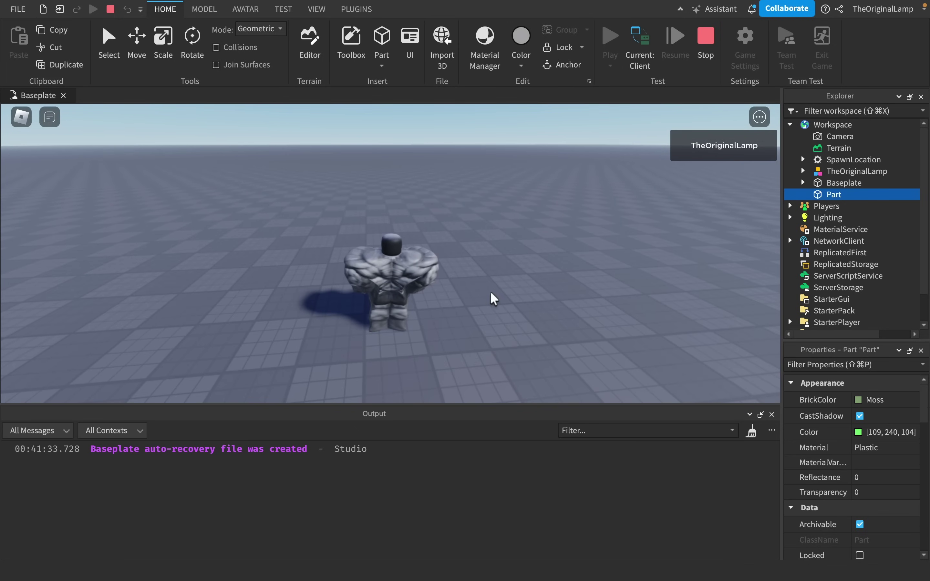
# - Run the character back past the green part and the spawn location, and stop the playtest
pyautogui.moveTo(491, 293); pyautogui.dragTo(491, 292, button='right')
pyautogui.press('w')
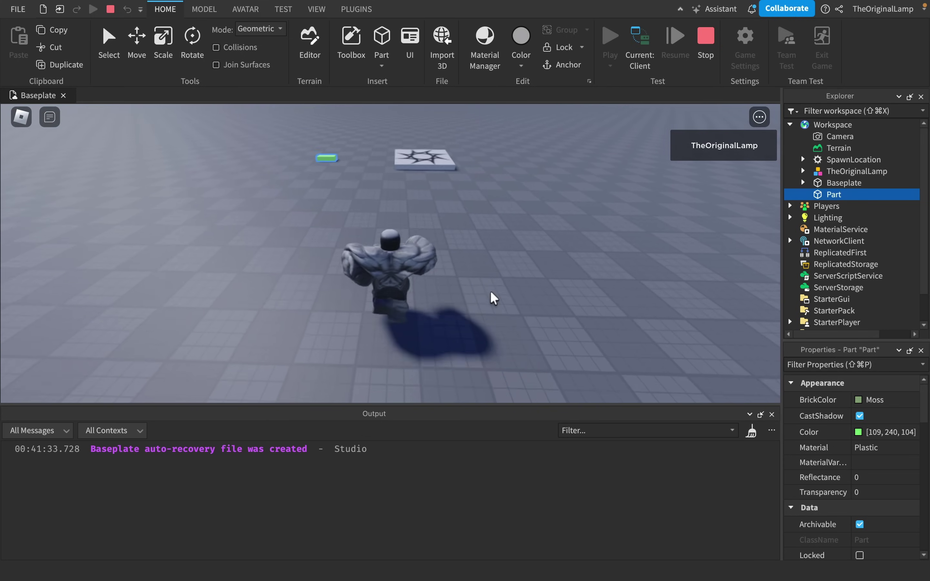
pyautogui.press('w')
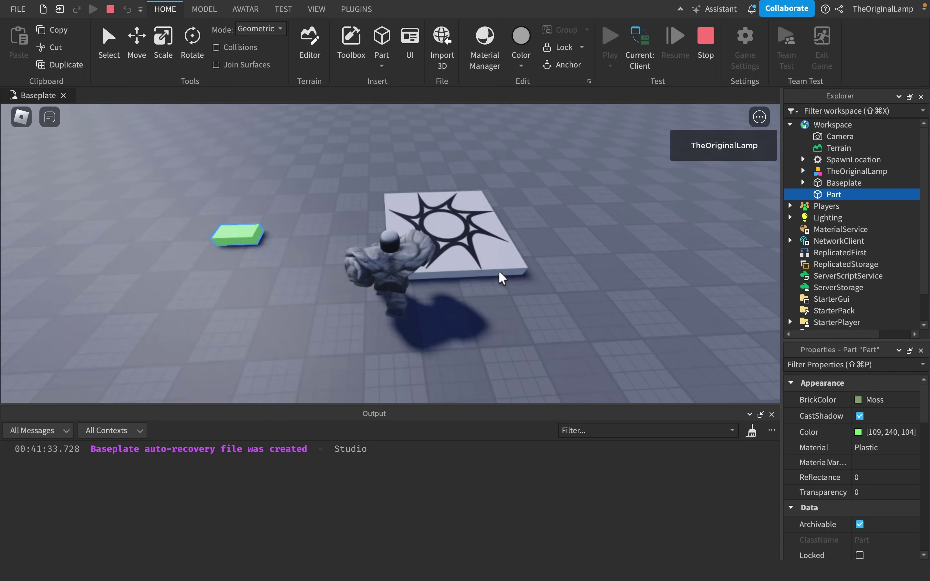
pyautogui.press('w')
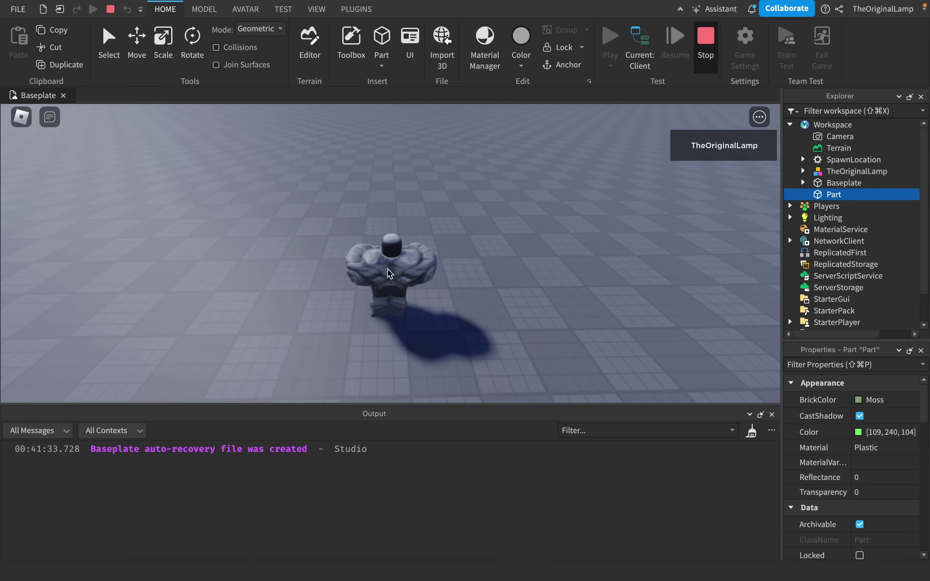
pyautogui.hotkey('shift', 'F5')
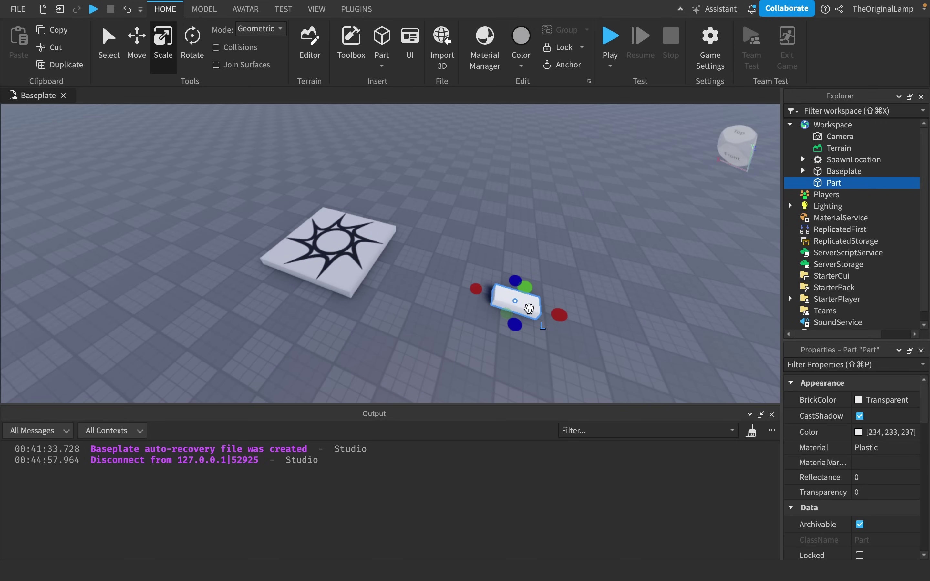
# - Delete the white part near the spawn location
pyautogui.press('Delete')
pyautogui.moveTo(560, 302); pyautogui.dragTo(560, 302, button='right')
pyautogui.press('w')
pyautogui.press('s')
pyautogui.press('d')
# - Insert a new Script into Workspace and select all of its default code
pyautogui.moveTo(847, 172)
pyautogui.click(853, 124)
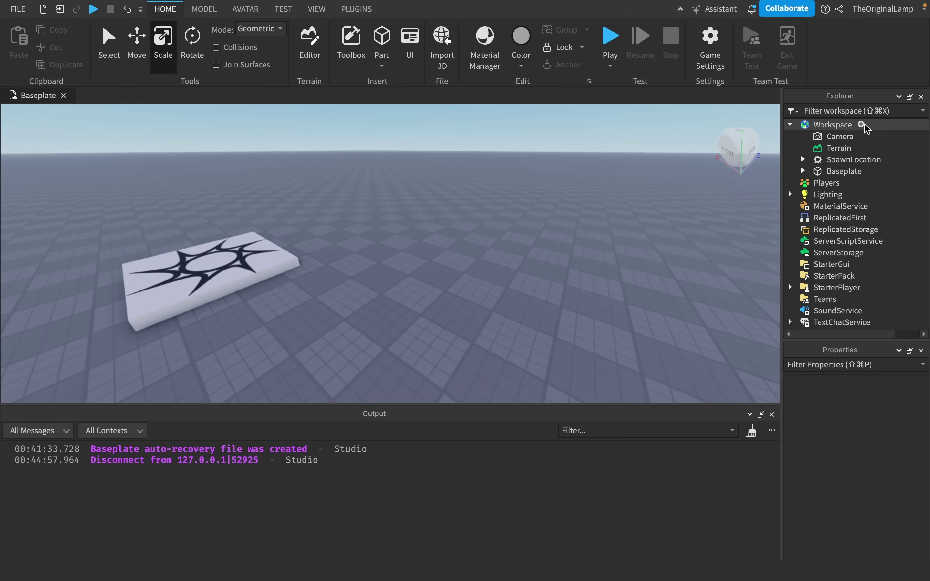
pyautogui.click(861, 125)
pyautogui.write('sc')
pyautogui.press('Return')
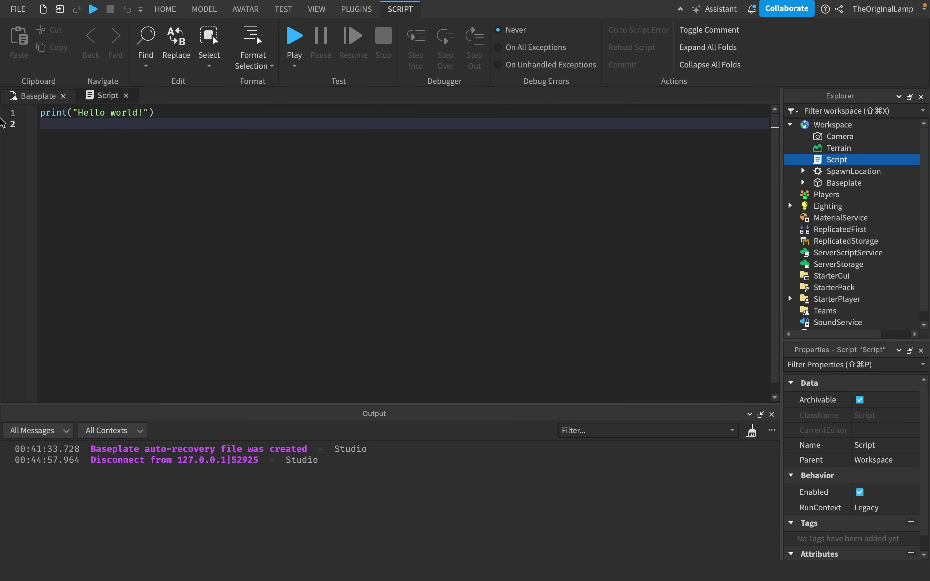
pyautogui.press('super+a')
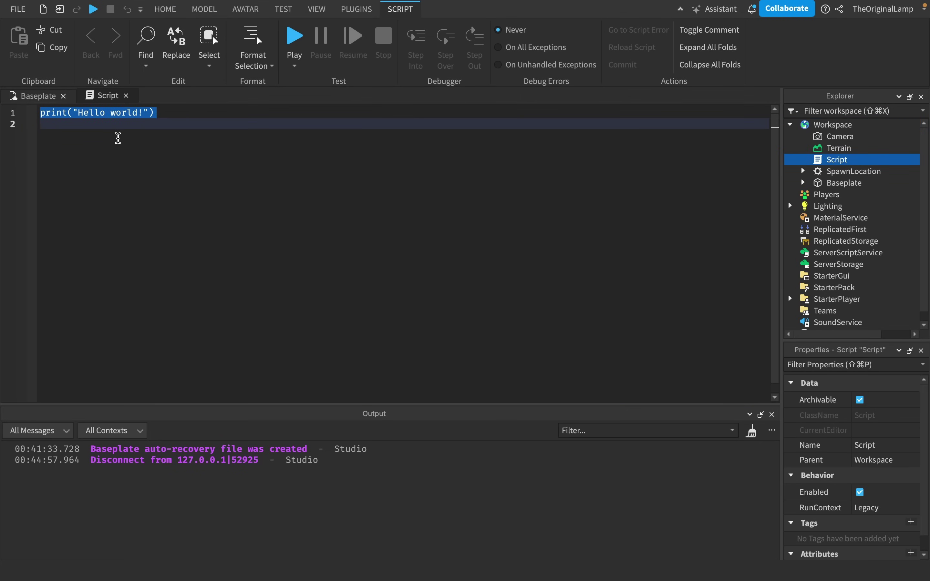
# - Insert a new Part into Workspace and bring it into view together with the spawn location in the Baseplate scene
pyautogui.click(872, 126)
pyautogui.click(862, 125)
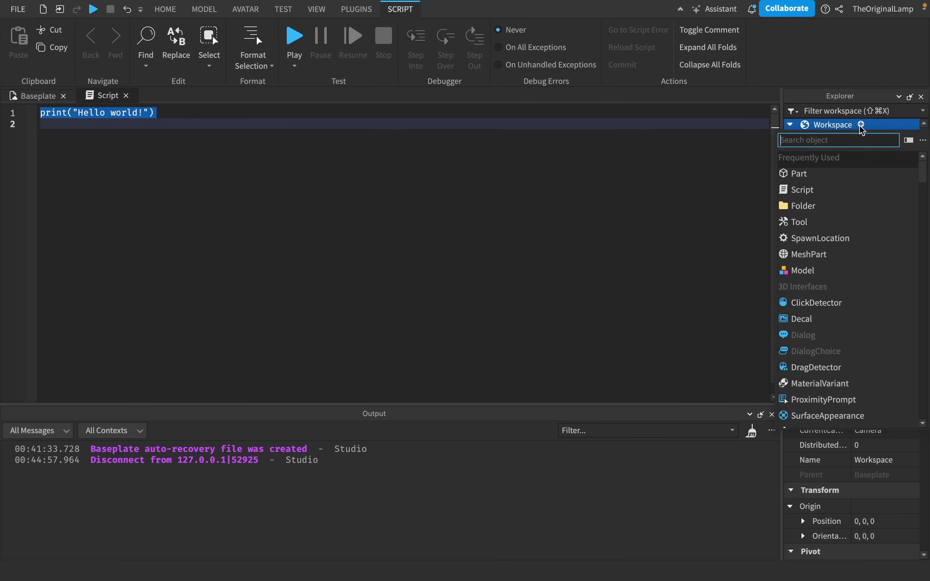
pyautogui.write('pa')
pyautogui.click(814, 158)
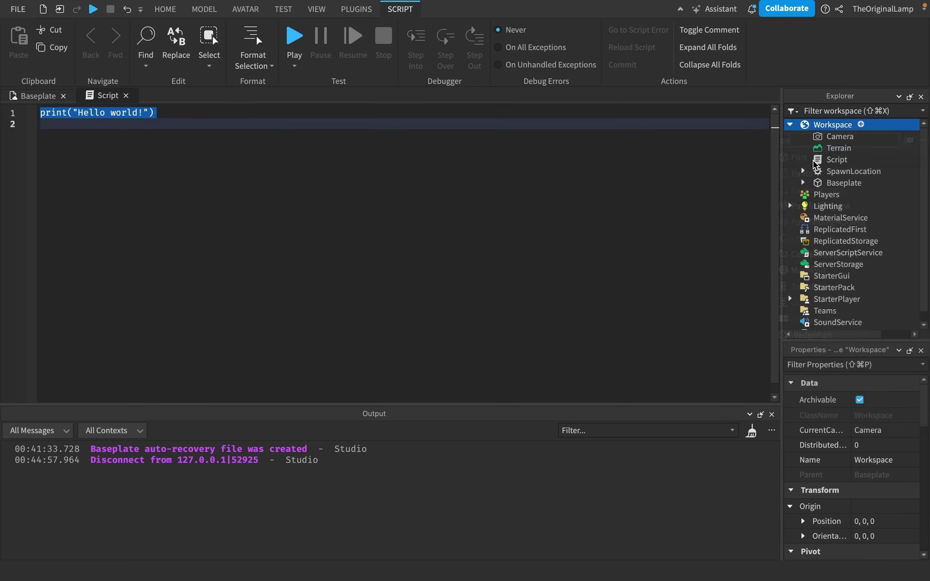
pyautogui.click(41, 94)
pyautogui.click(833, 194)
pyautogui.press('f')
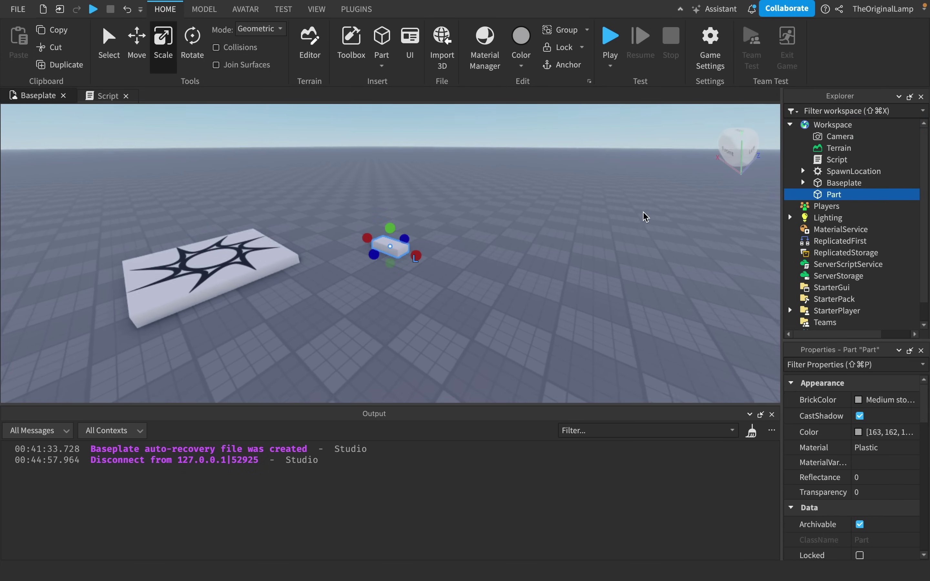
pyautogui.press('s')
pyautogui.press('w')
pyautogui.press('a')
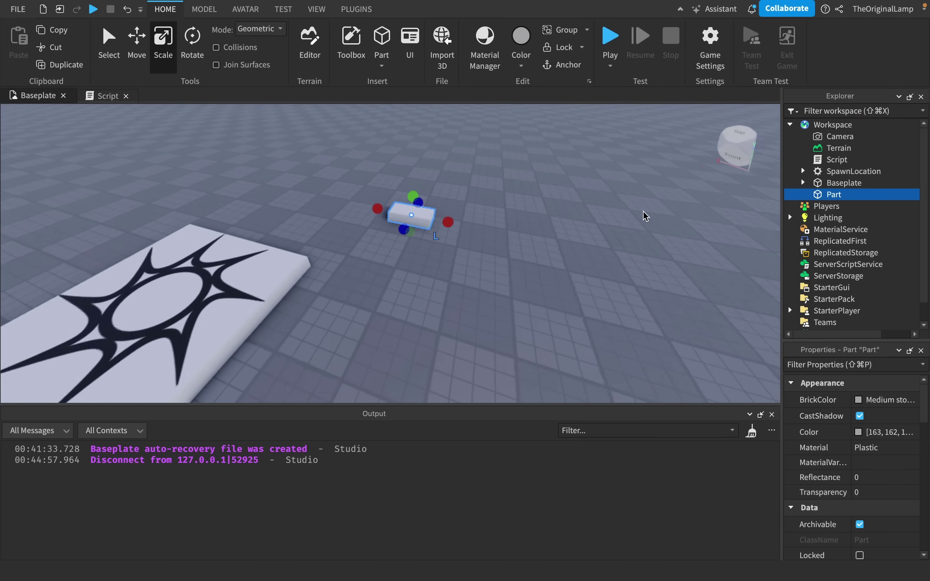
pyautogui.press('s')
pyautogui.press('d')
# - Open the Workspace script and replace its default print line with wait(10)
pyautogui.click(826, 162)
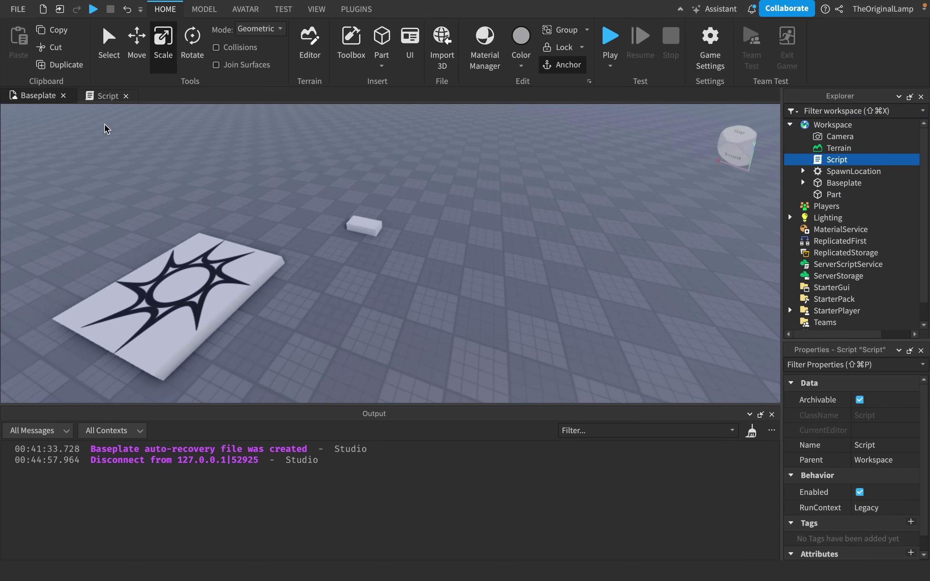
pyautogui.click(110, 96)
pyautogui.click(161, 125)
pyautogui.moveTo(180, 116); pyautogui.dragTo(2, 101)
pyautogui.write('wait')
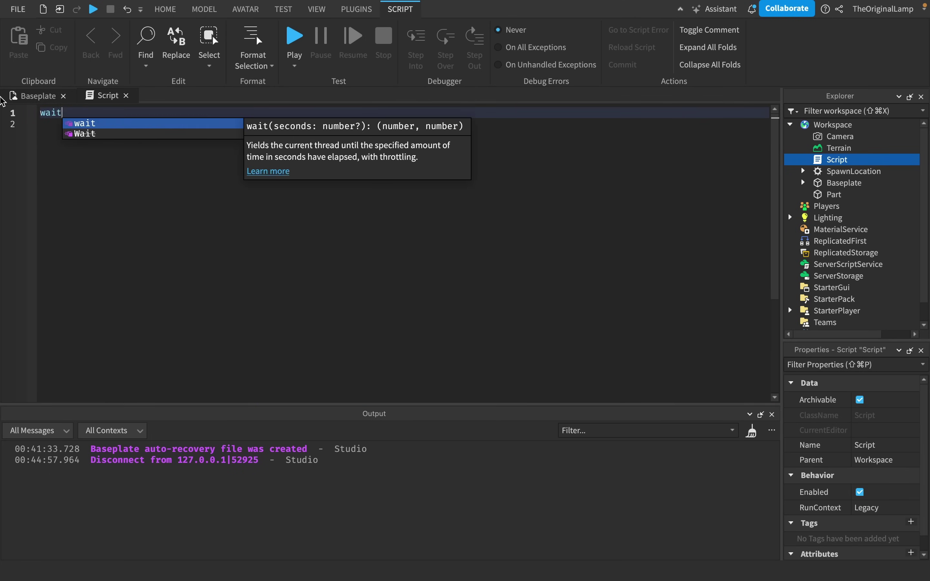
pyautogui.write('(10')
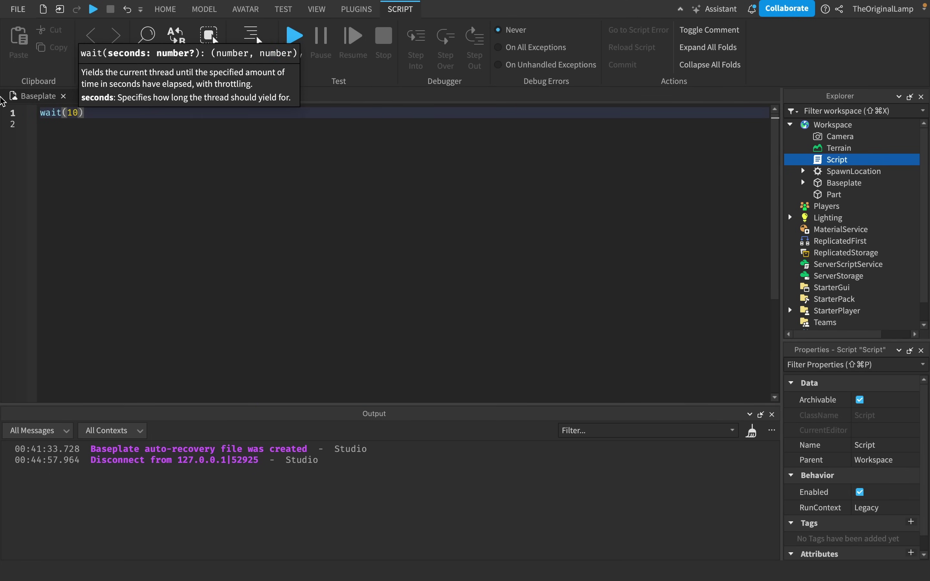
pyautogui.write(')')
# - Add print(workspace.Part) on line 3 of the script, below the wait, and return to the Baseplate scene
pyautogui.press('Return')
pyautogui.press('Return')
pyautogui.write('pri')
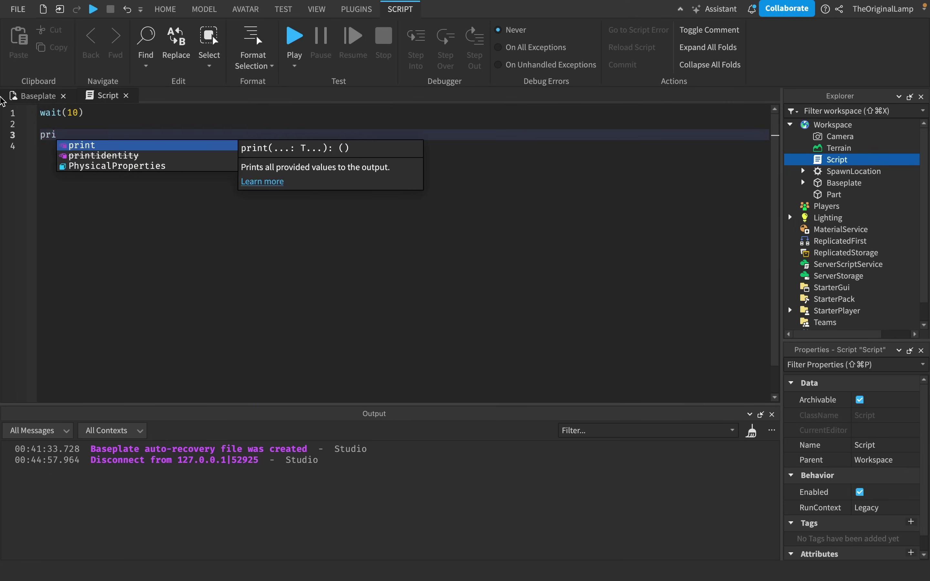
pyautogui.write('nt(wor')
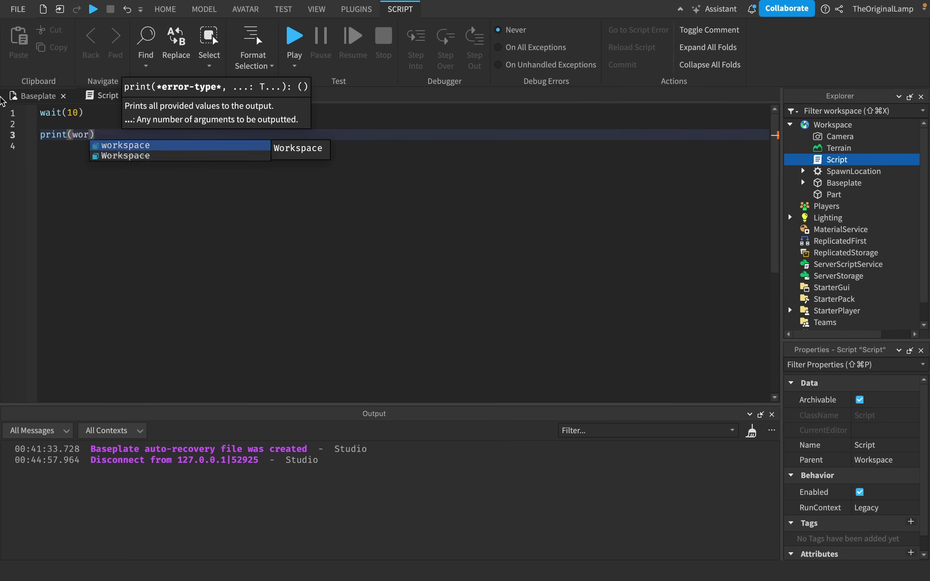
pyautogui.write('kspace.Parent')
pyautogui.press('BackSpace')
pyautogui.press('BackSpace')
pyautogui.press('BackSpace')
pyautogui.write('t')
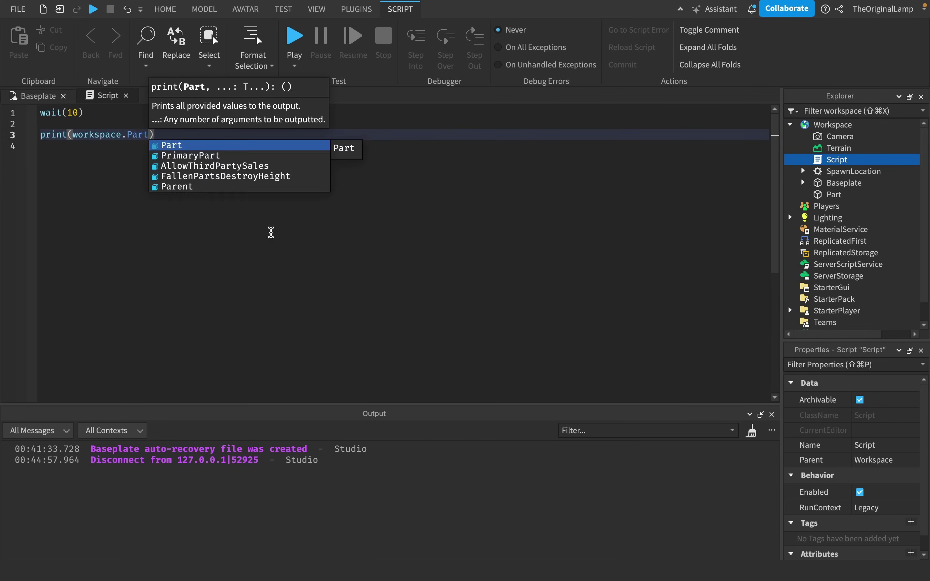
pyautogui.click(153, 173)
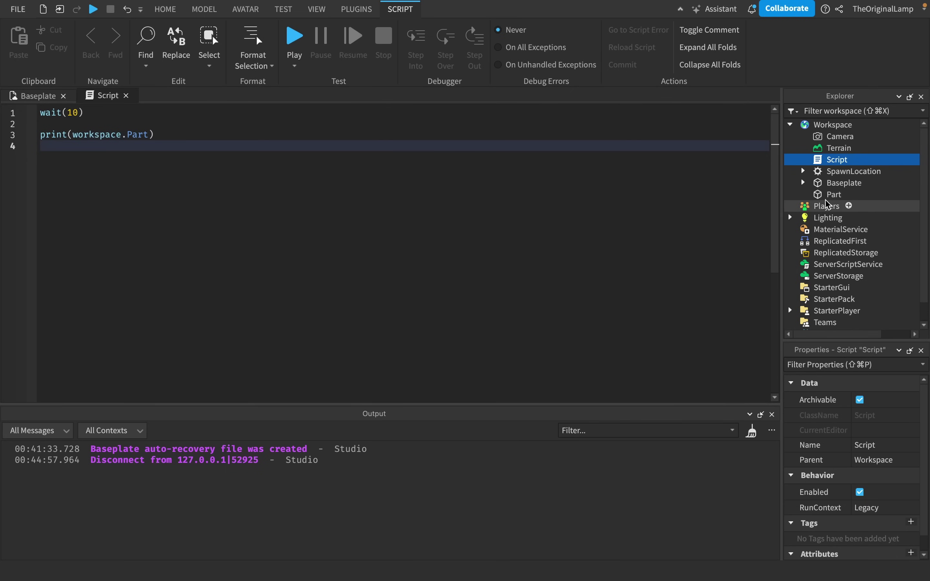
pyautogui.click(38, 95)
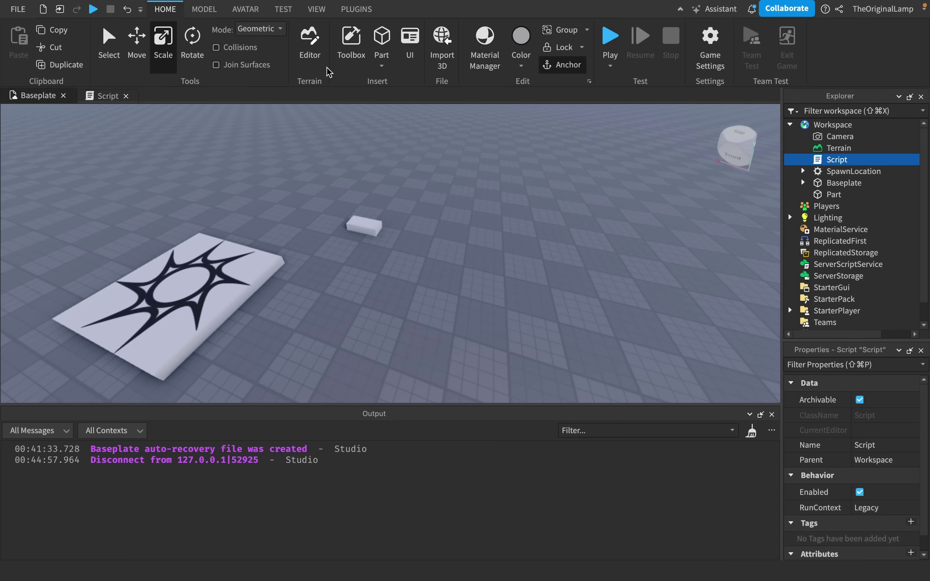